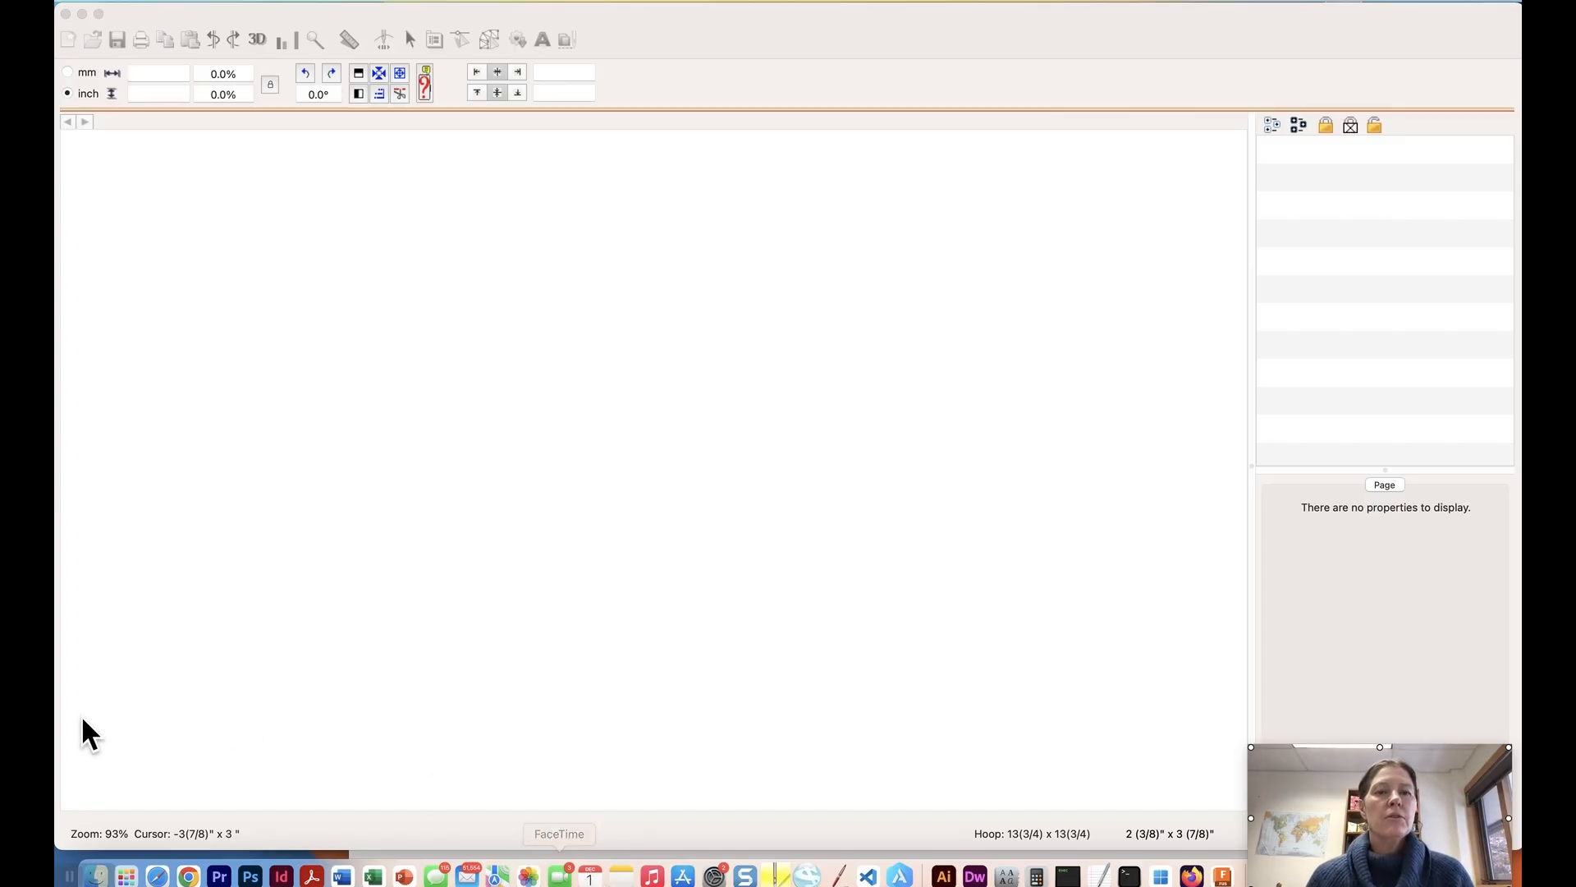
# Create a new blank design page and switch to the Create Designs tools.
pyautogui.click(401, 200)
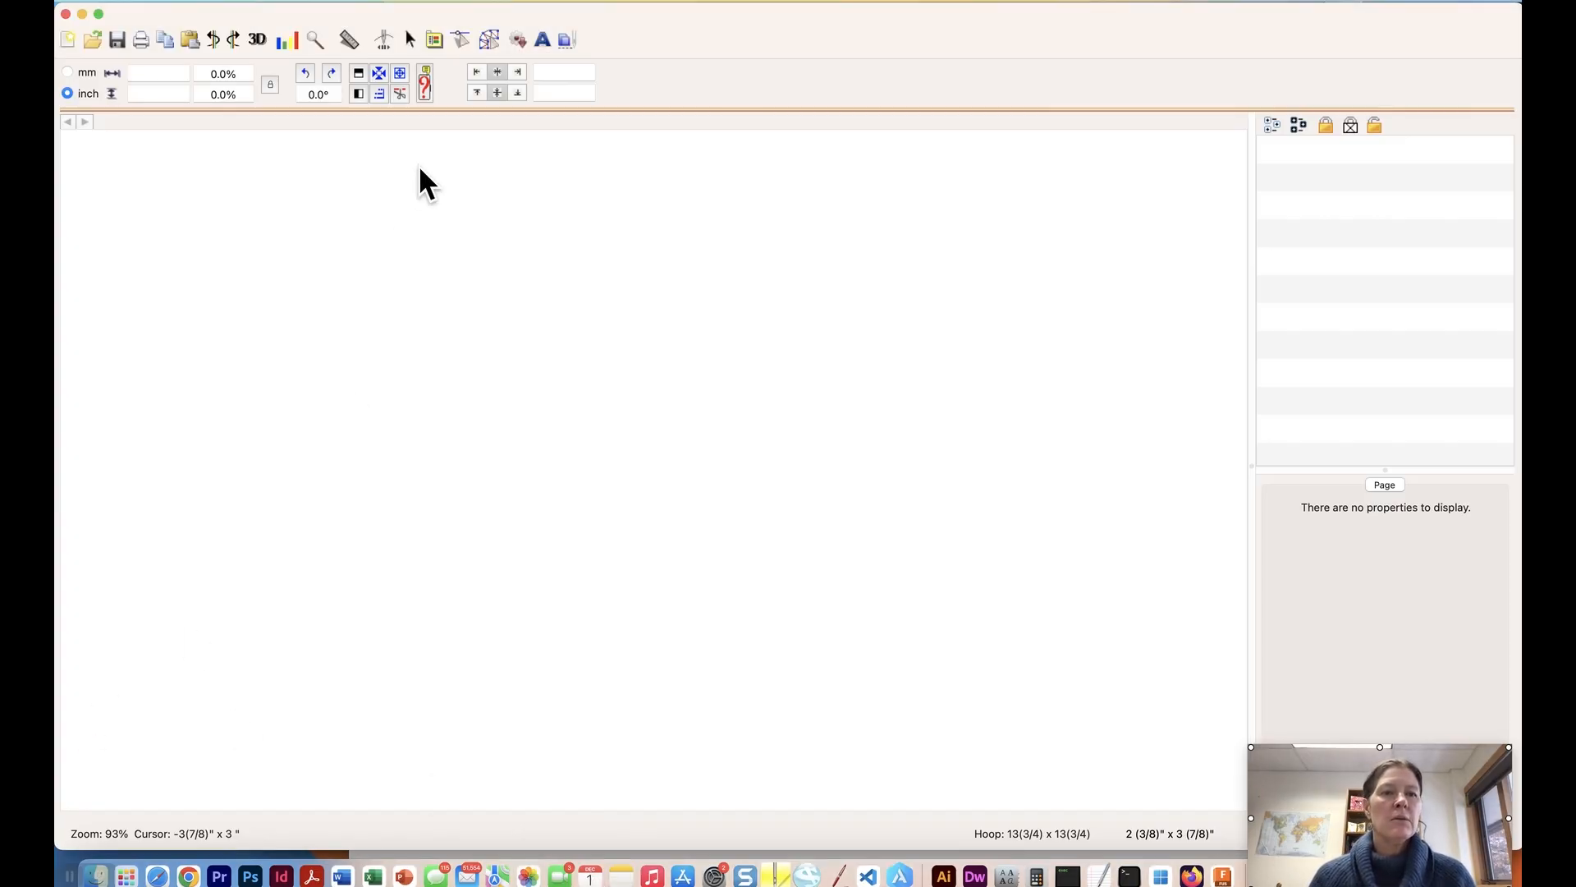
pyautogui.click(65, 43)
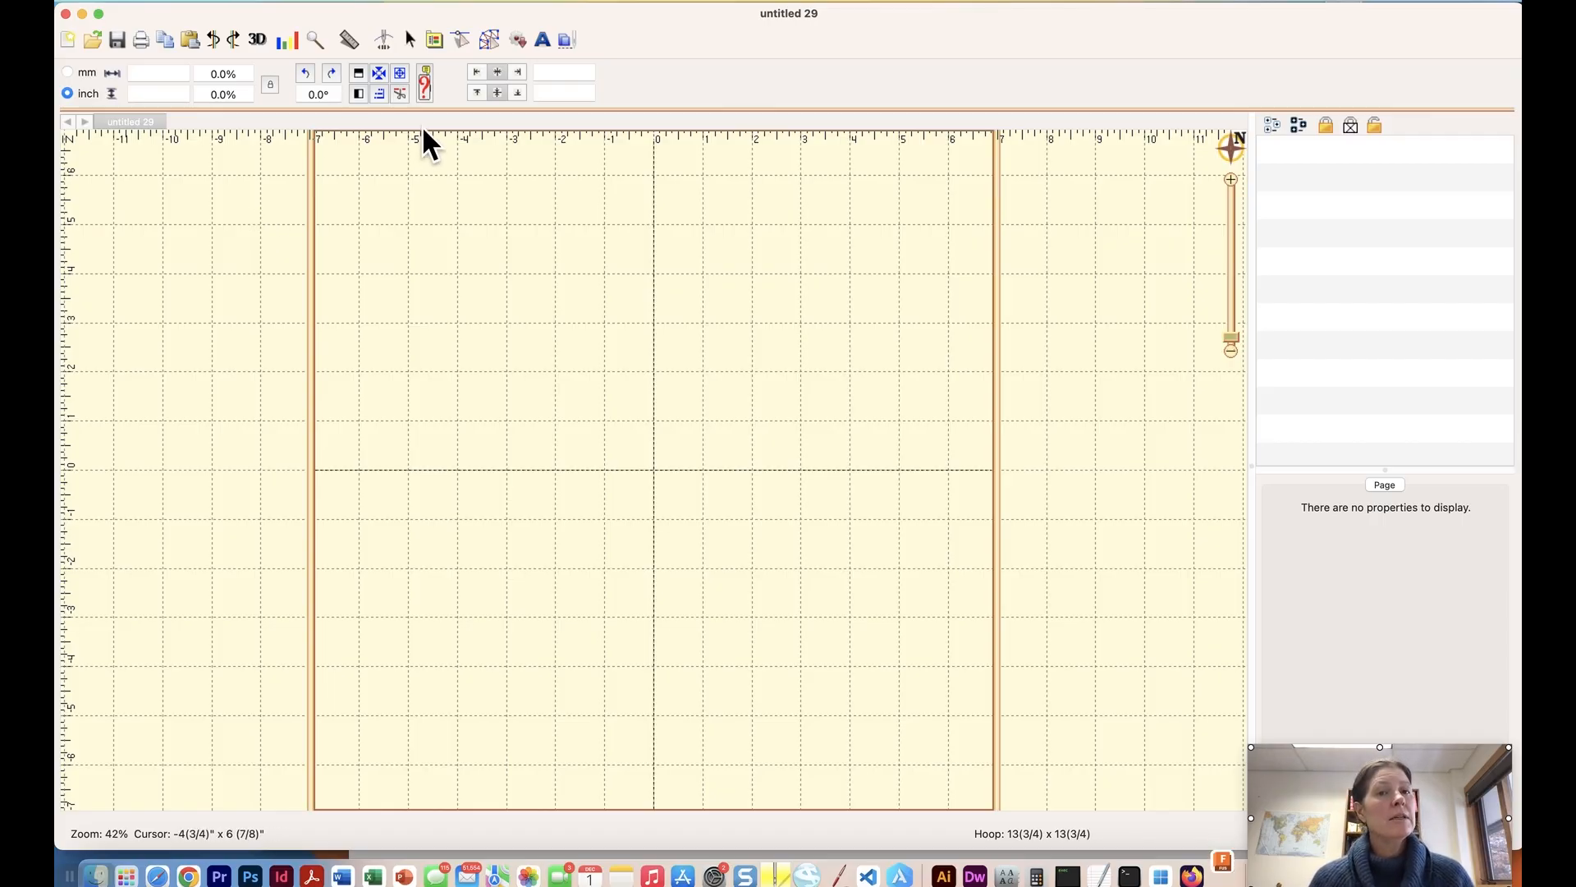
pyautogui.click(490, 38)
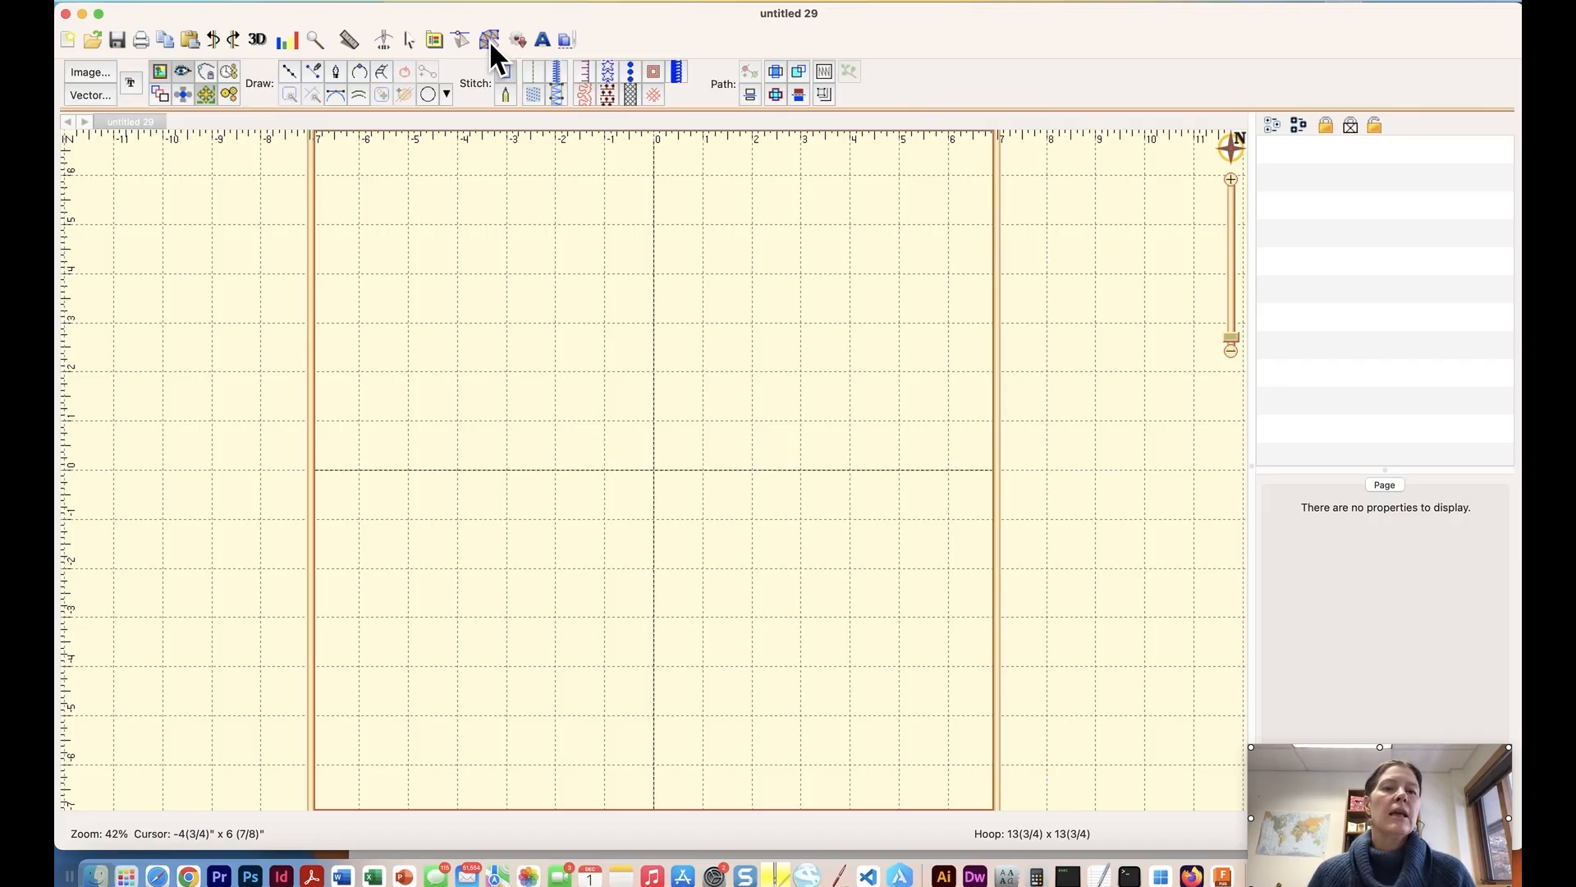
# Draw a rectangle around the hoop's vertical centre line and stretch it to about 4 1/8" wide and 7 1/8" tall.
pyautogui.click(442, 94)
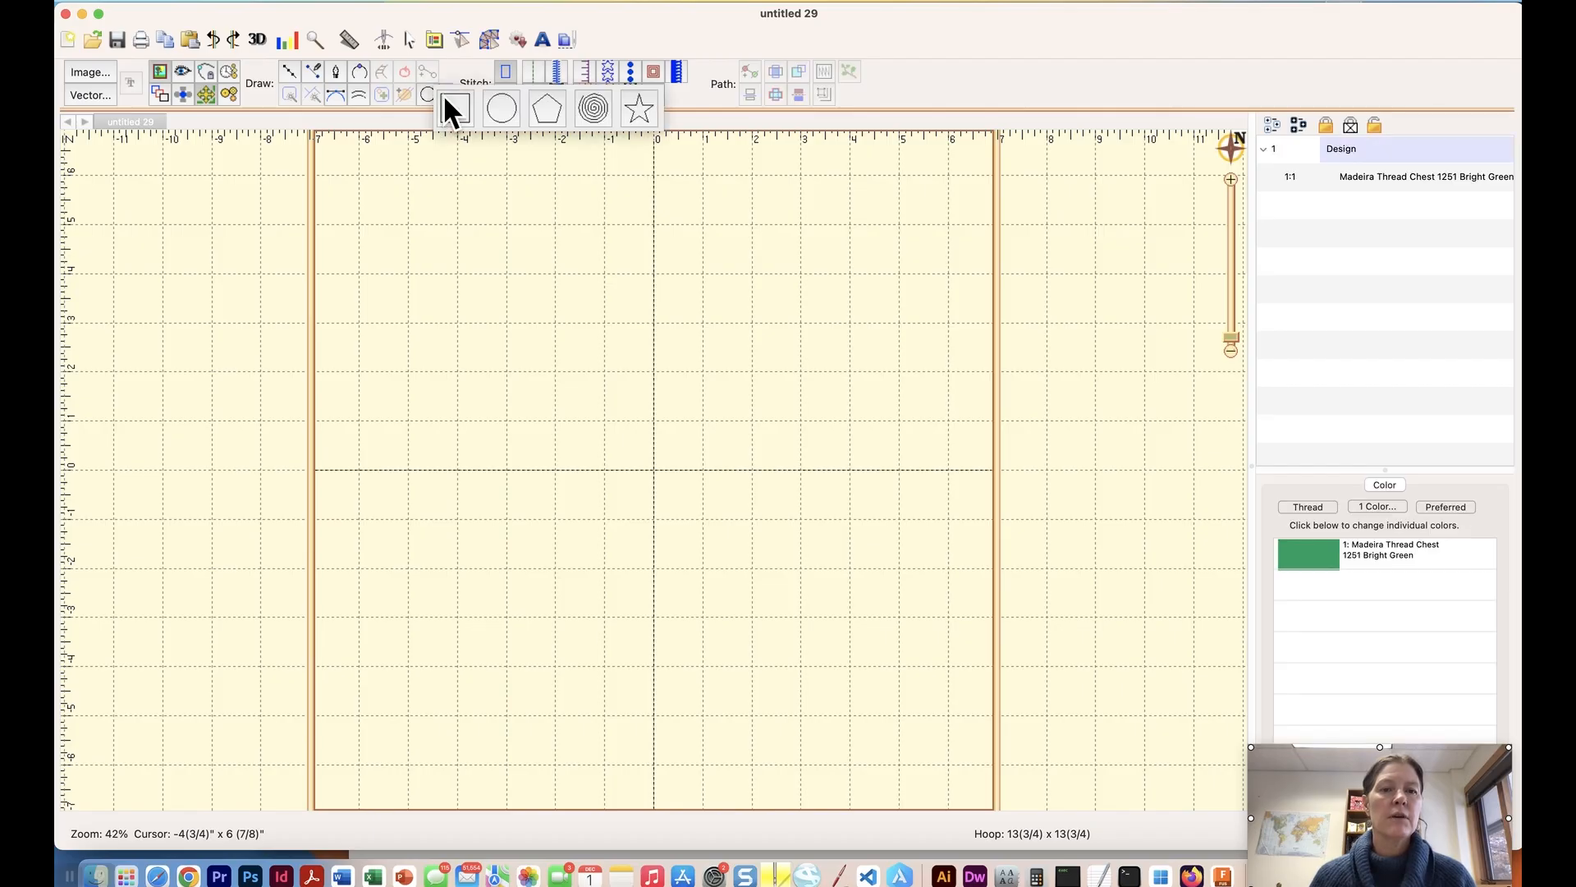
pyautogui.click(450, 106)
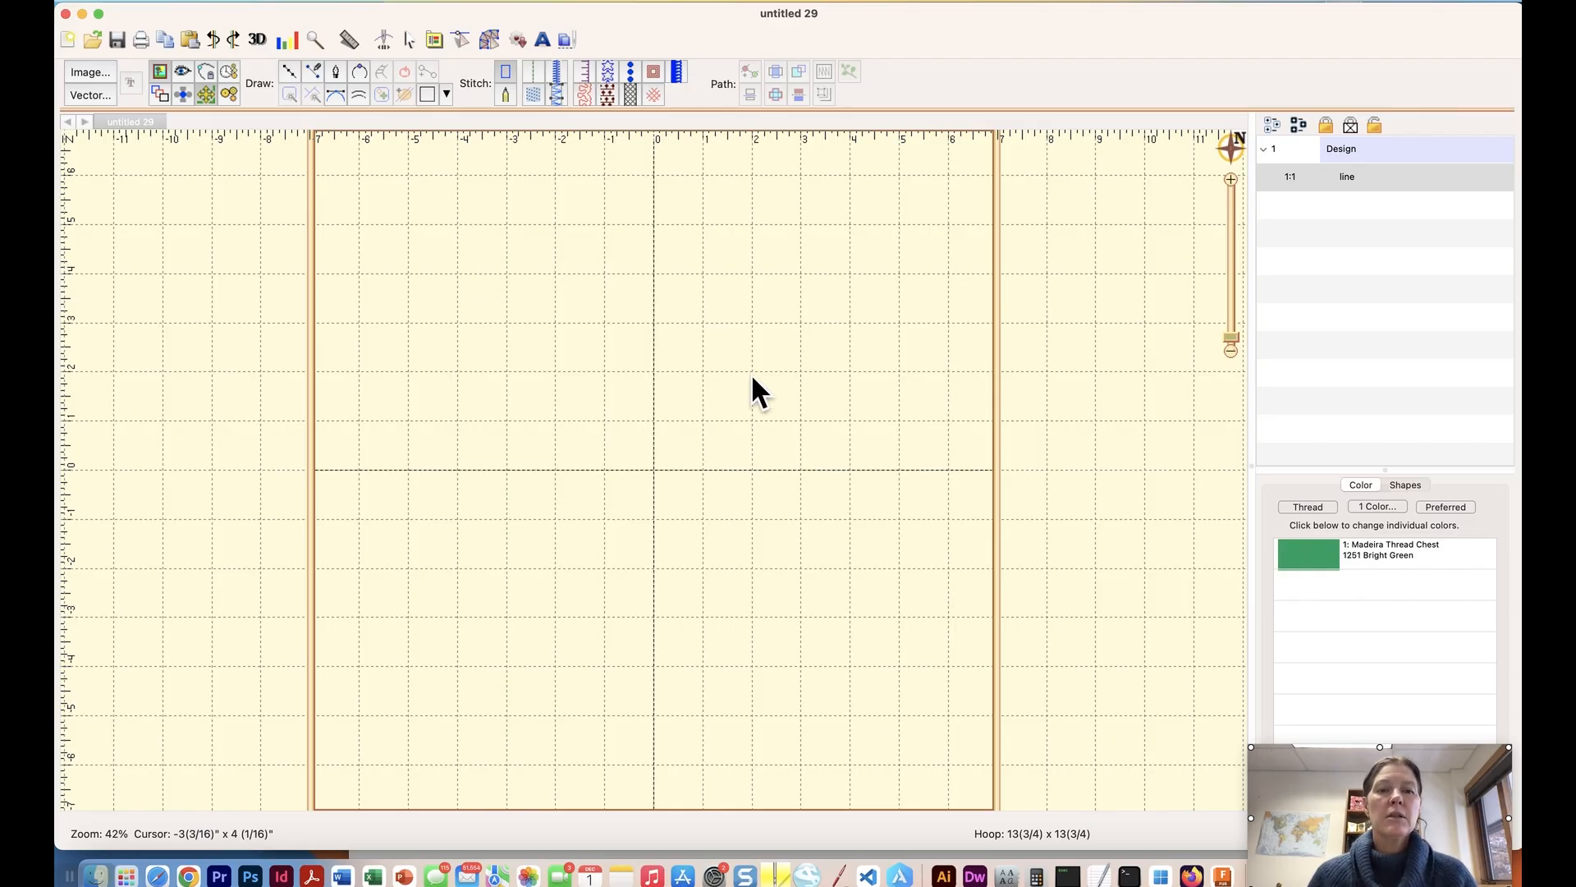
pyautogui.moveTo(876, 443); pyautogui.dragTo(827, 455)
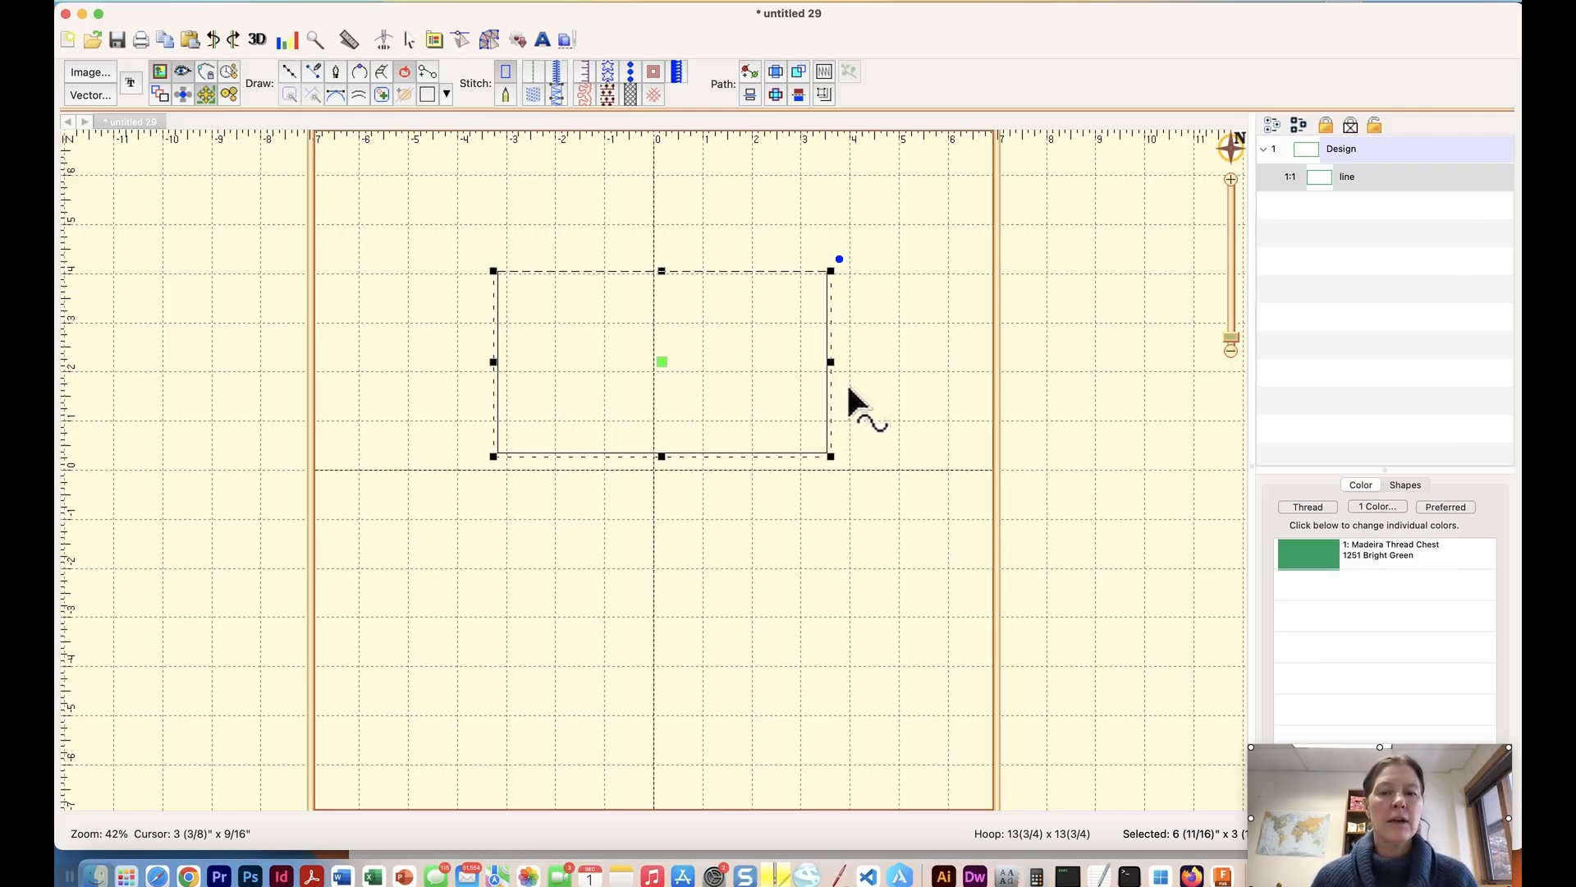
pyautogui.moveTo(831, 361); pyautogui.dragTo(704, 362)
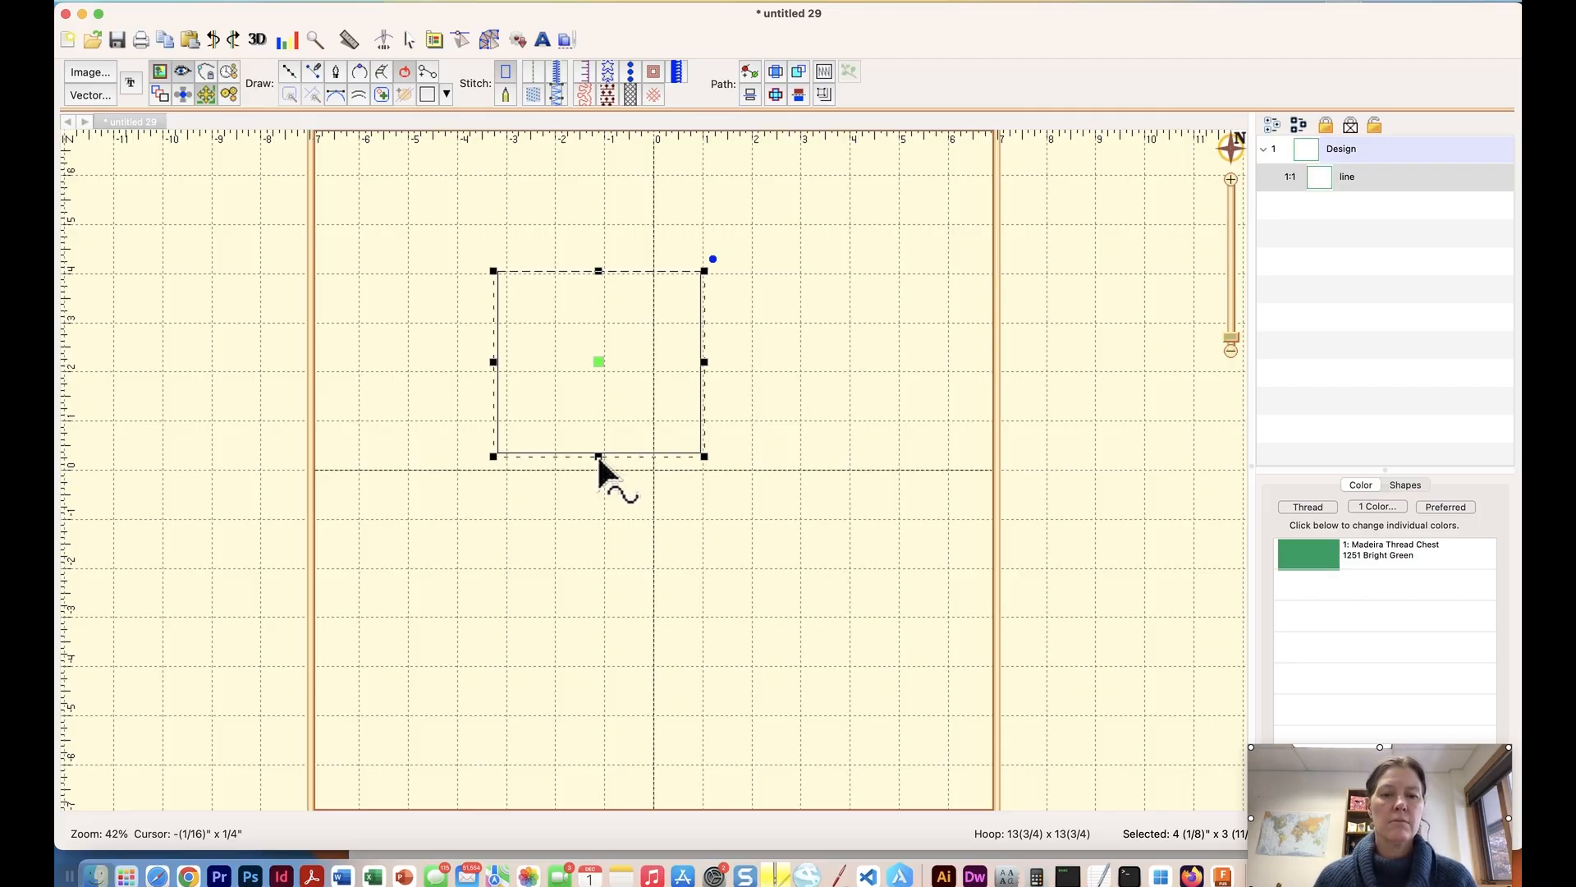
pyautogui.moveTo(595, 461); pyautogui.dragTo(597, 621)
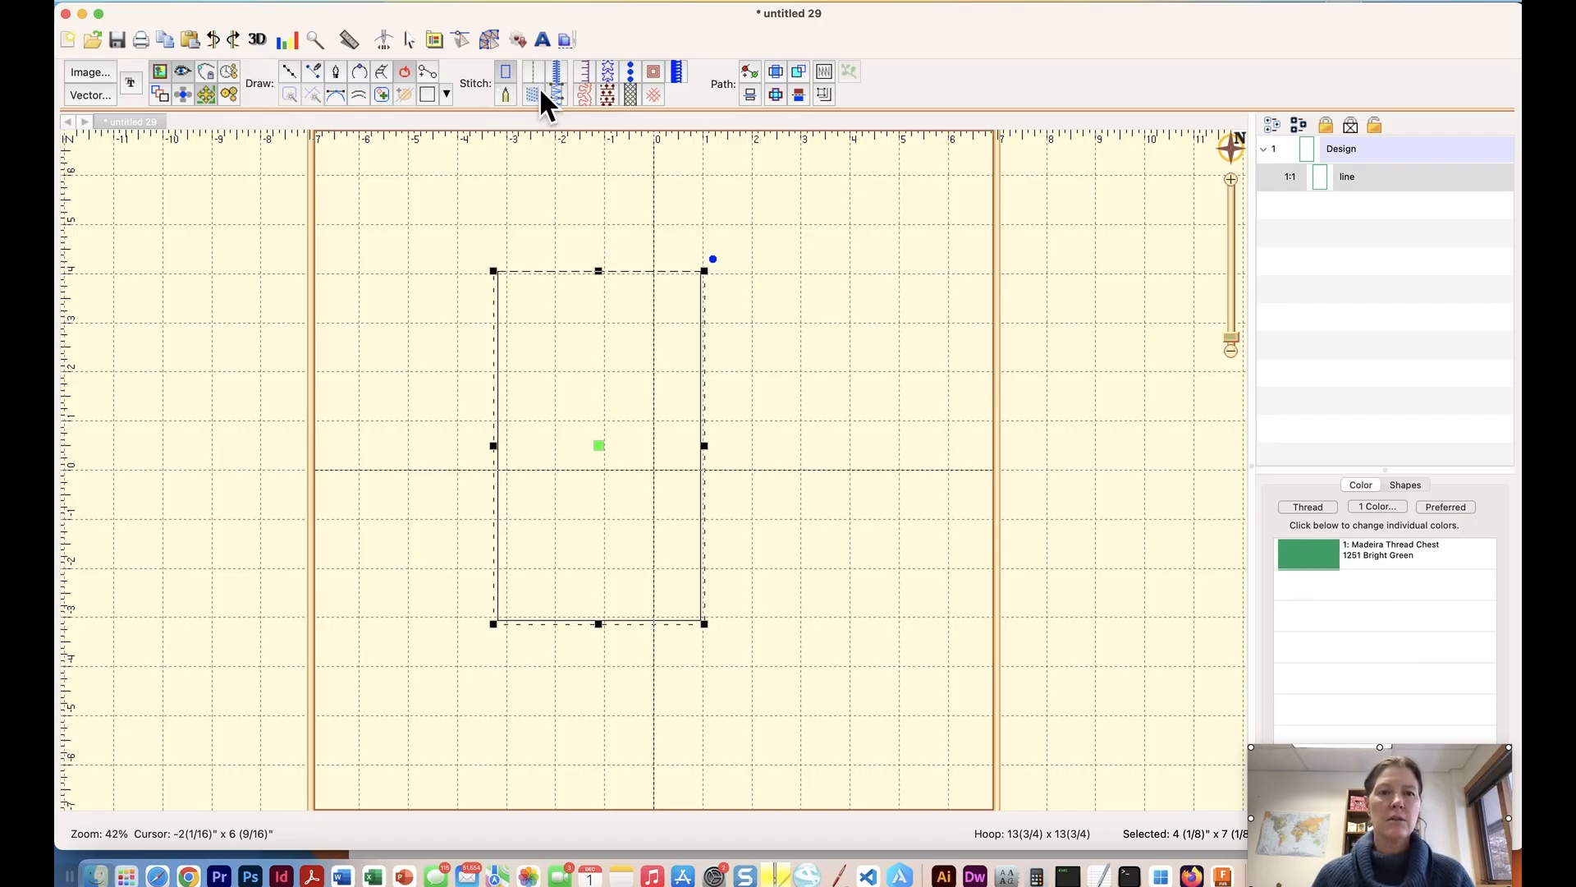
# Enter a width of 3 inches and a height of 3 3/4 inches for the selected rectangle.
pyautogui.click(487, 39)
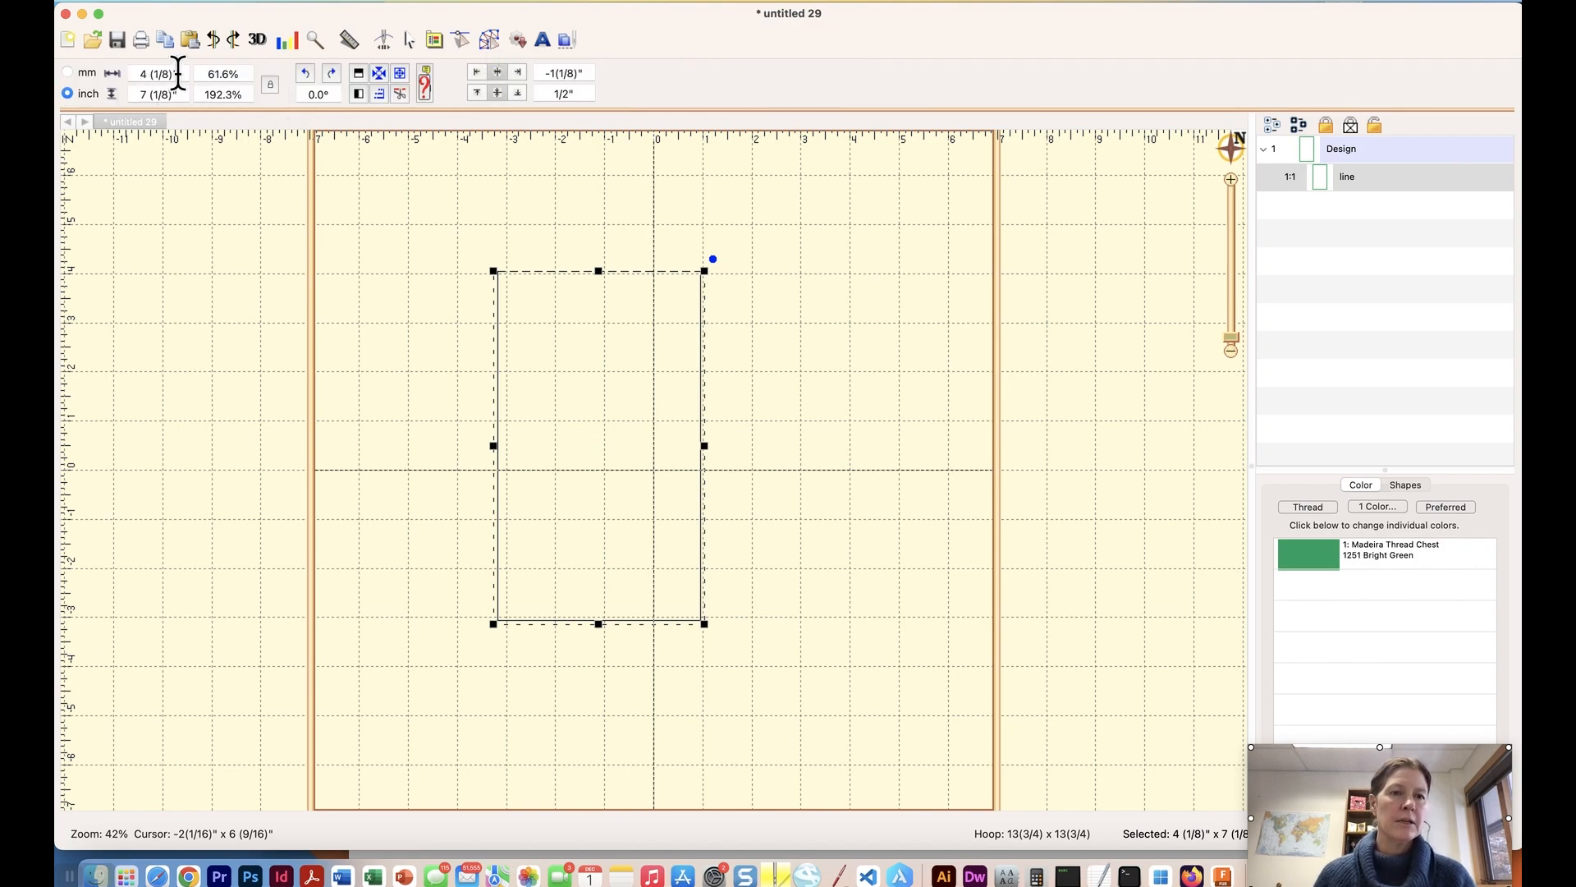
pyautogui.moveTo(180, 73); pyautogui.dragTo(130, 74)
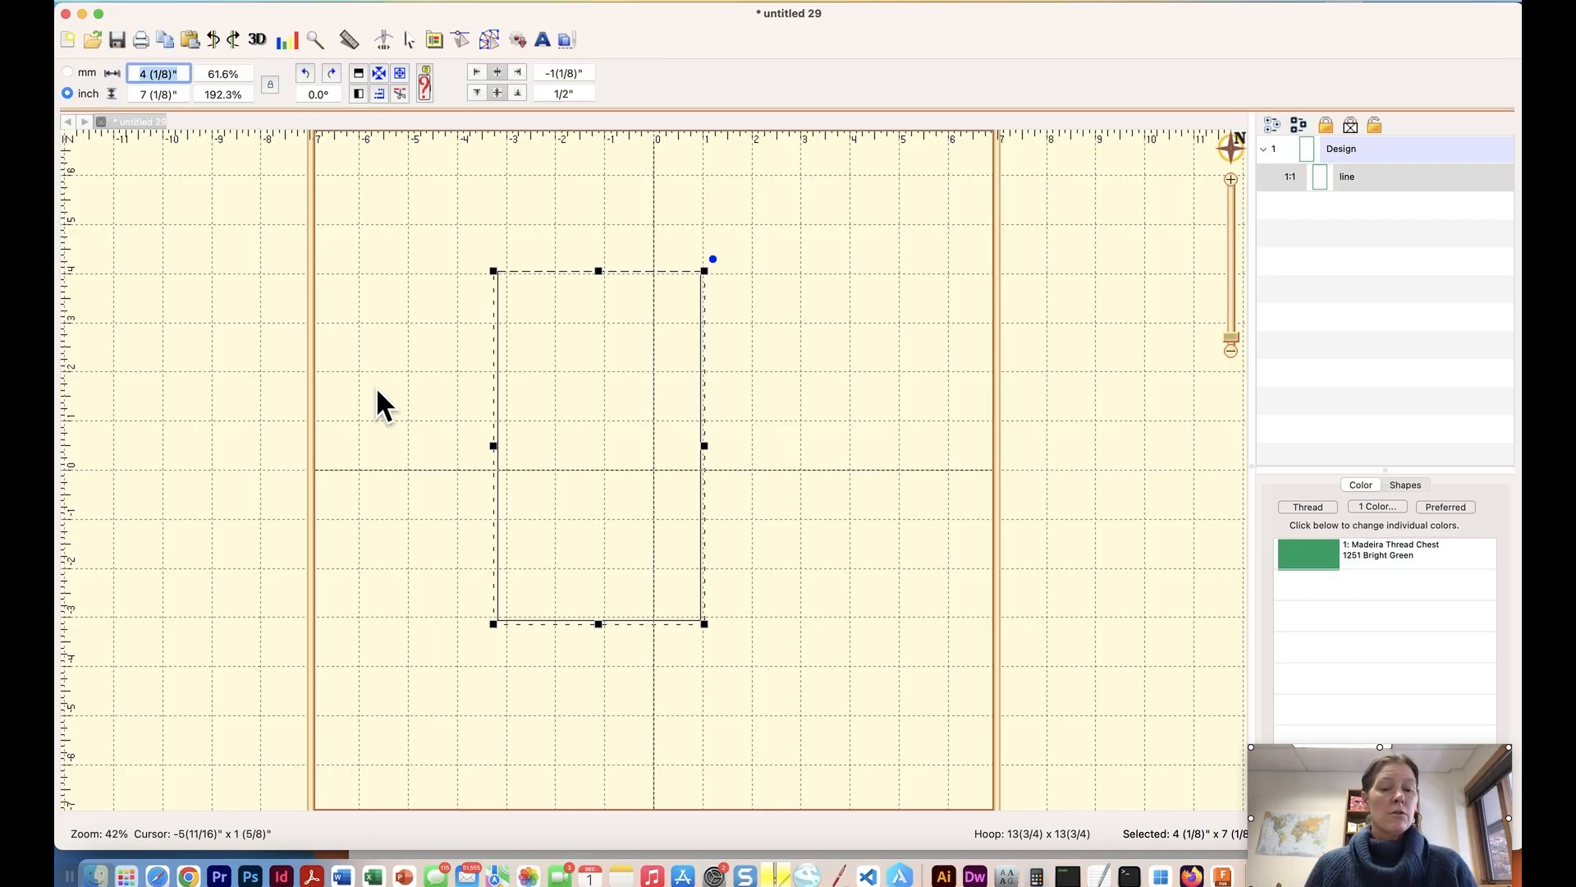
pyautogui.write('3')
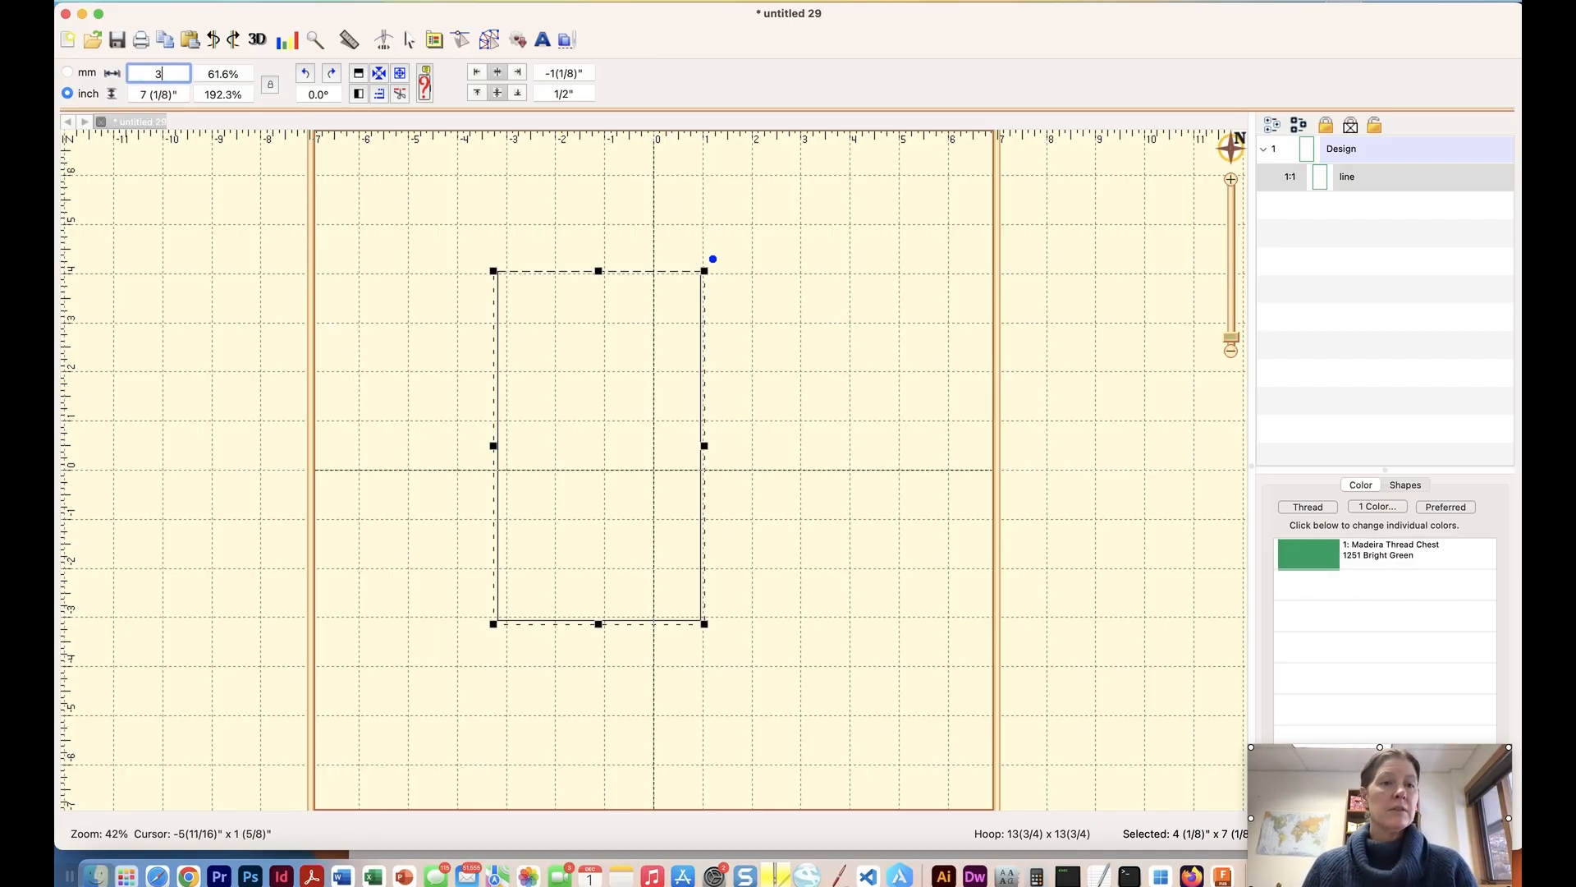
pyautogui.click(179, 93)
pyautogui.write('3/')
pyautogui.write('5')
pyautogui.press('BackSpace')
pyautogui.press('BackSpace')
pyautogui.write('3/4')
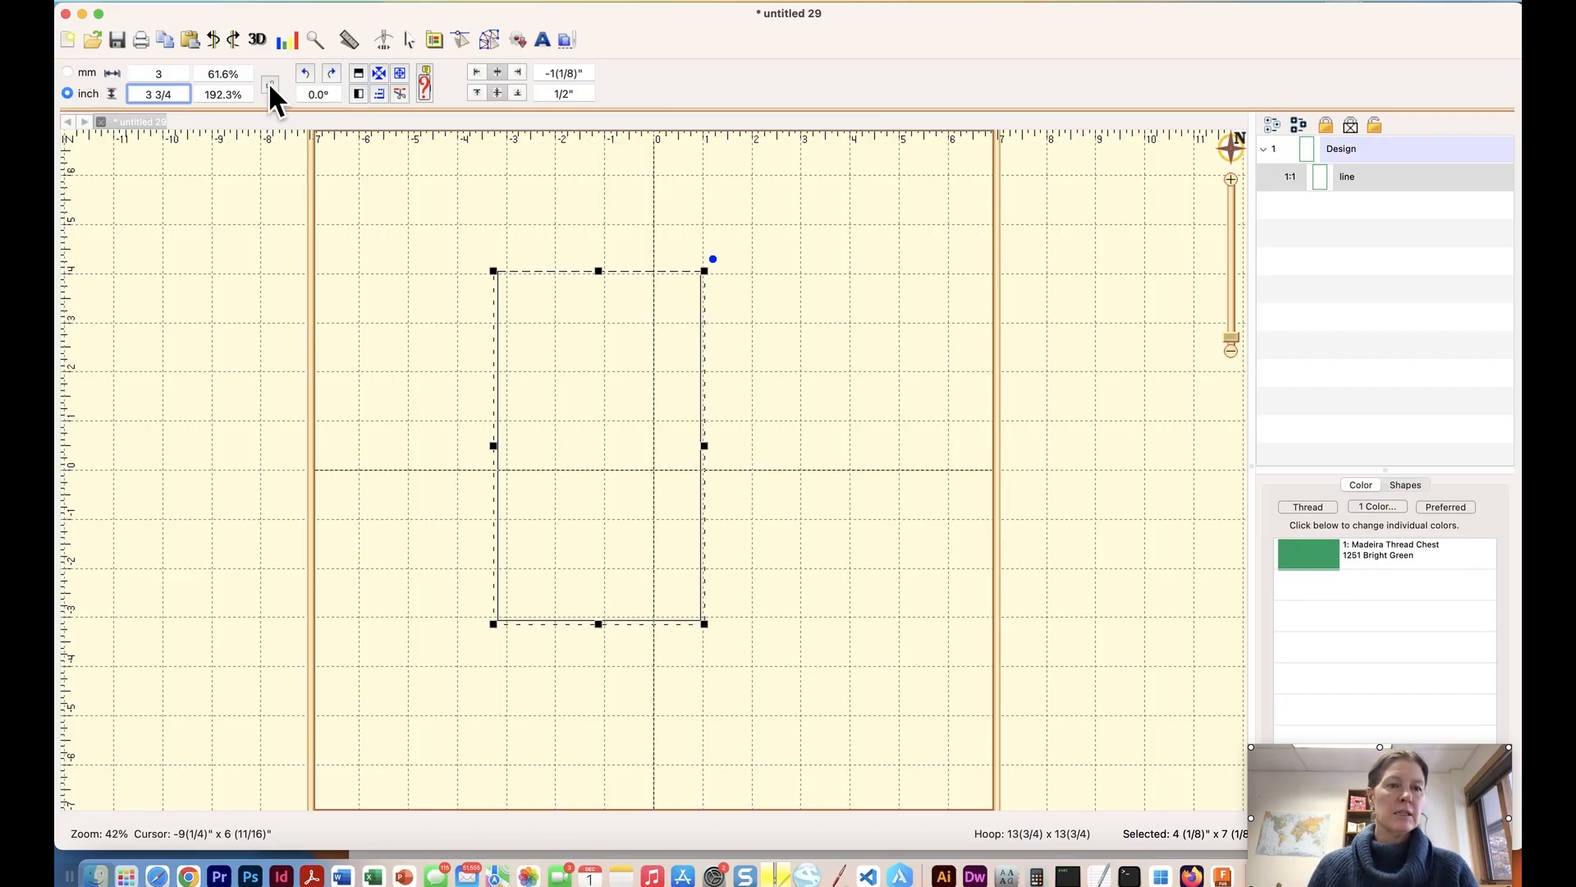
# Change the rectangle's width entry to 2 1/4" and apply the 3 3/4" height.
pyautogui.click(165, 72)
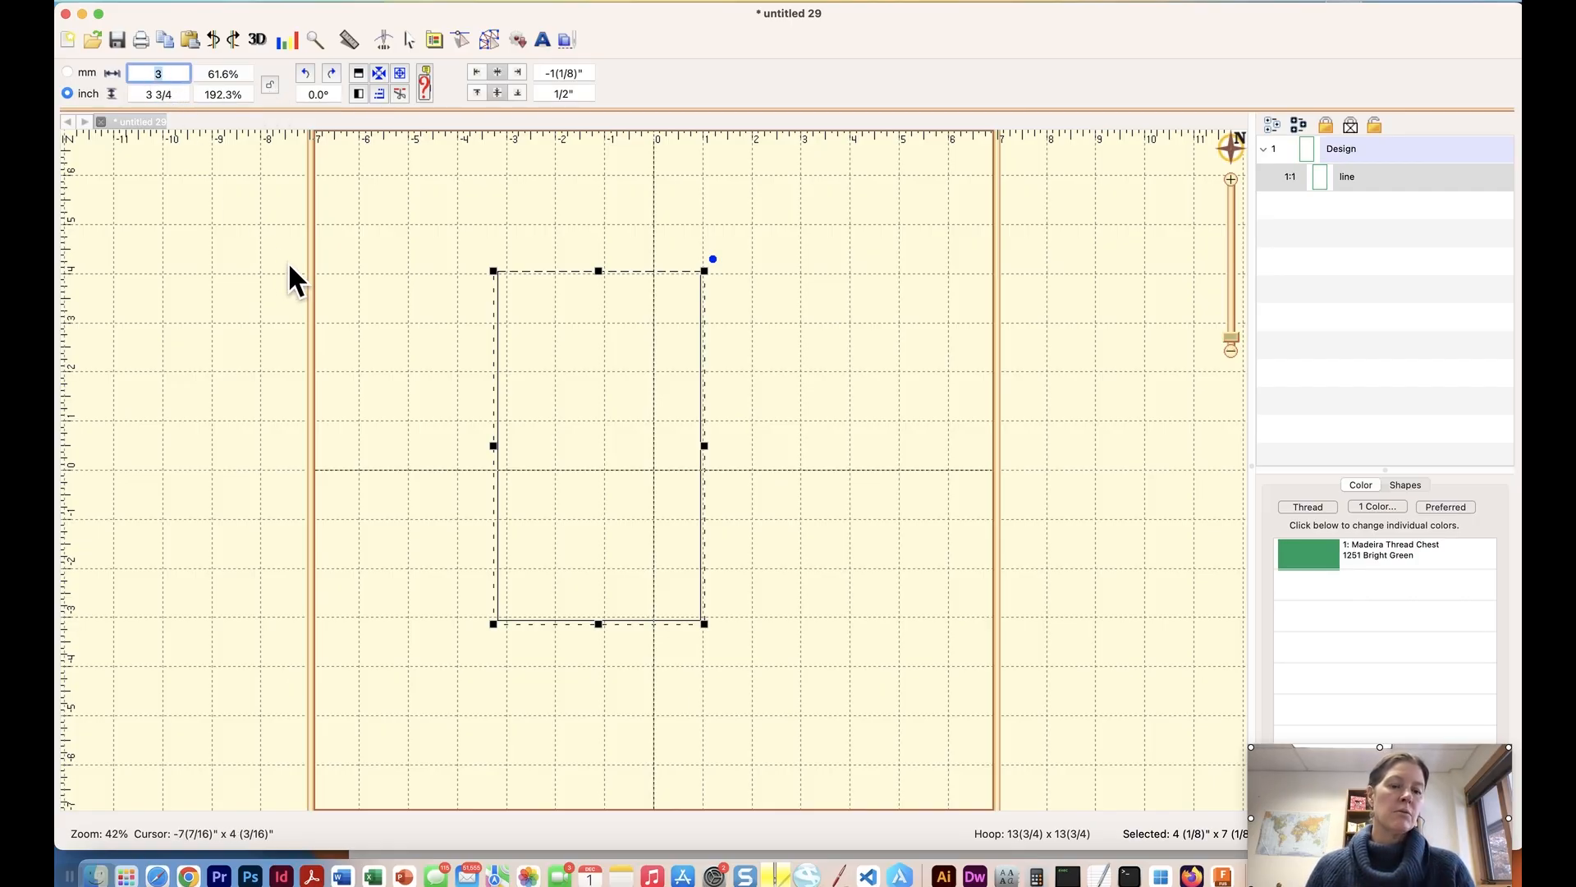
pyautogui.write('2')
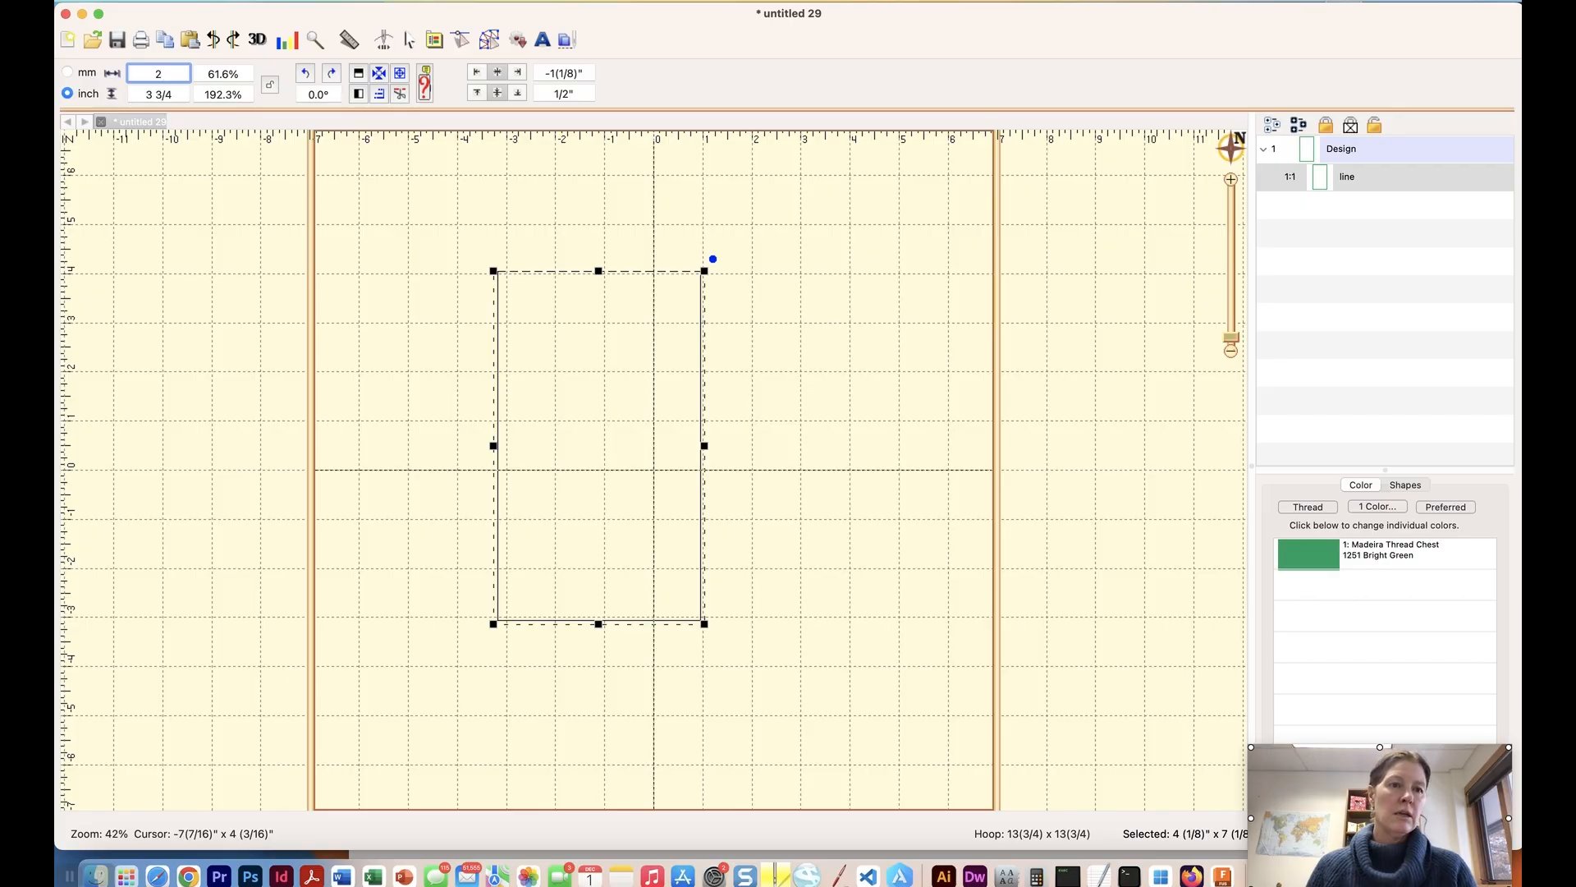
pyautogui.write(' 1/4')
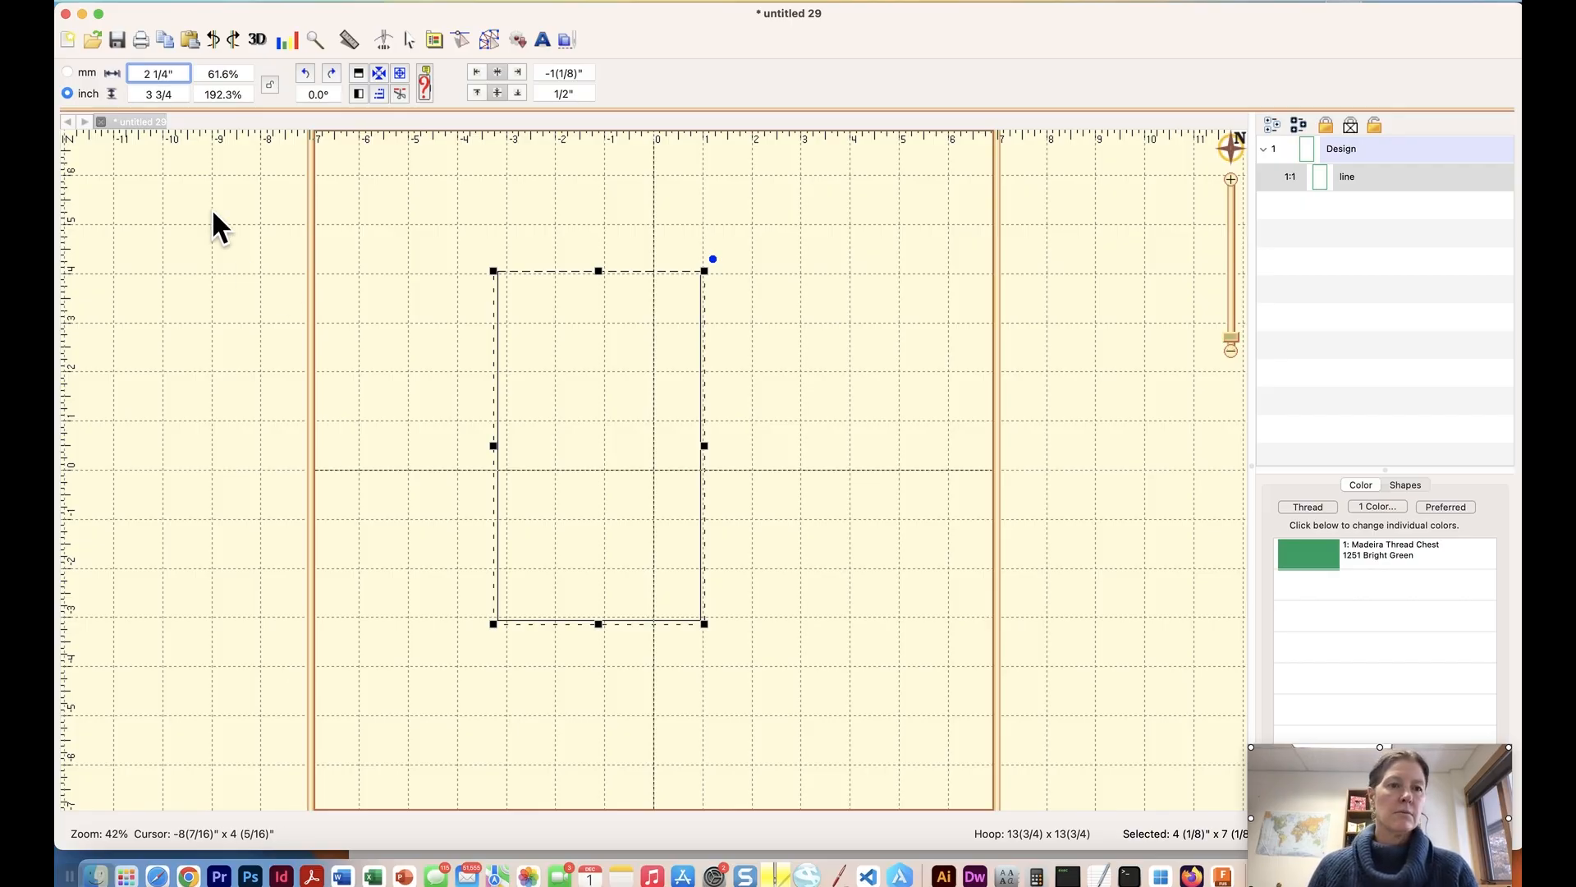
pyautogui.click(175, 95)
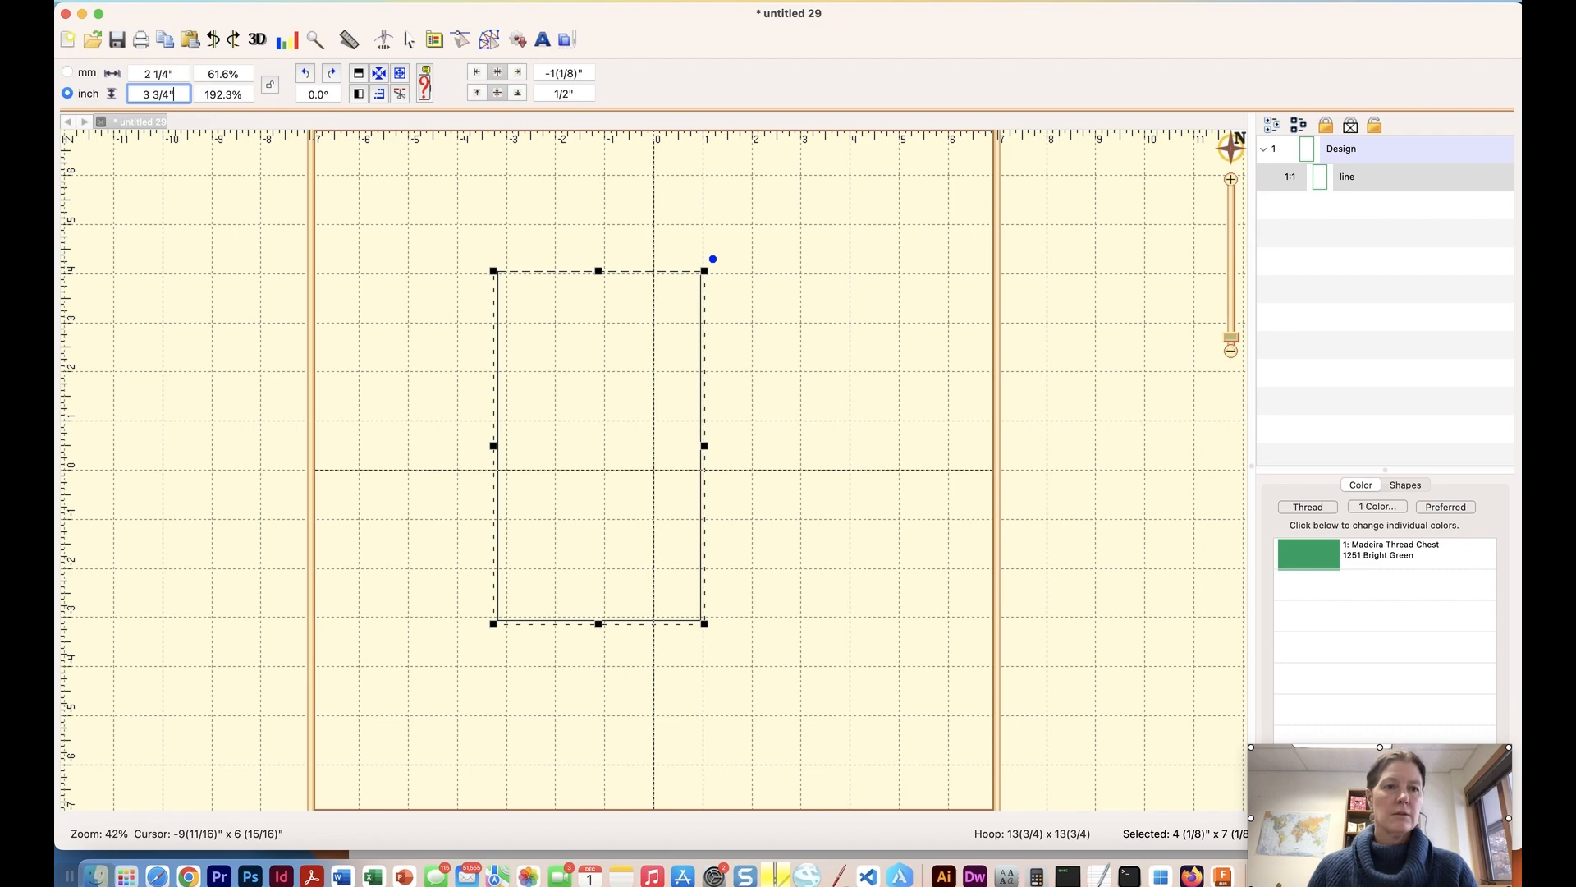
pyautogui.press('Return')
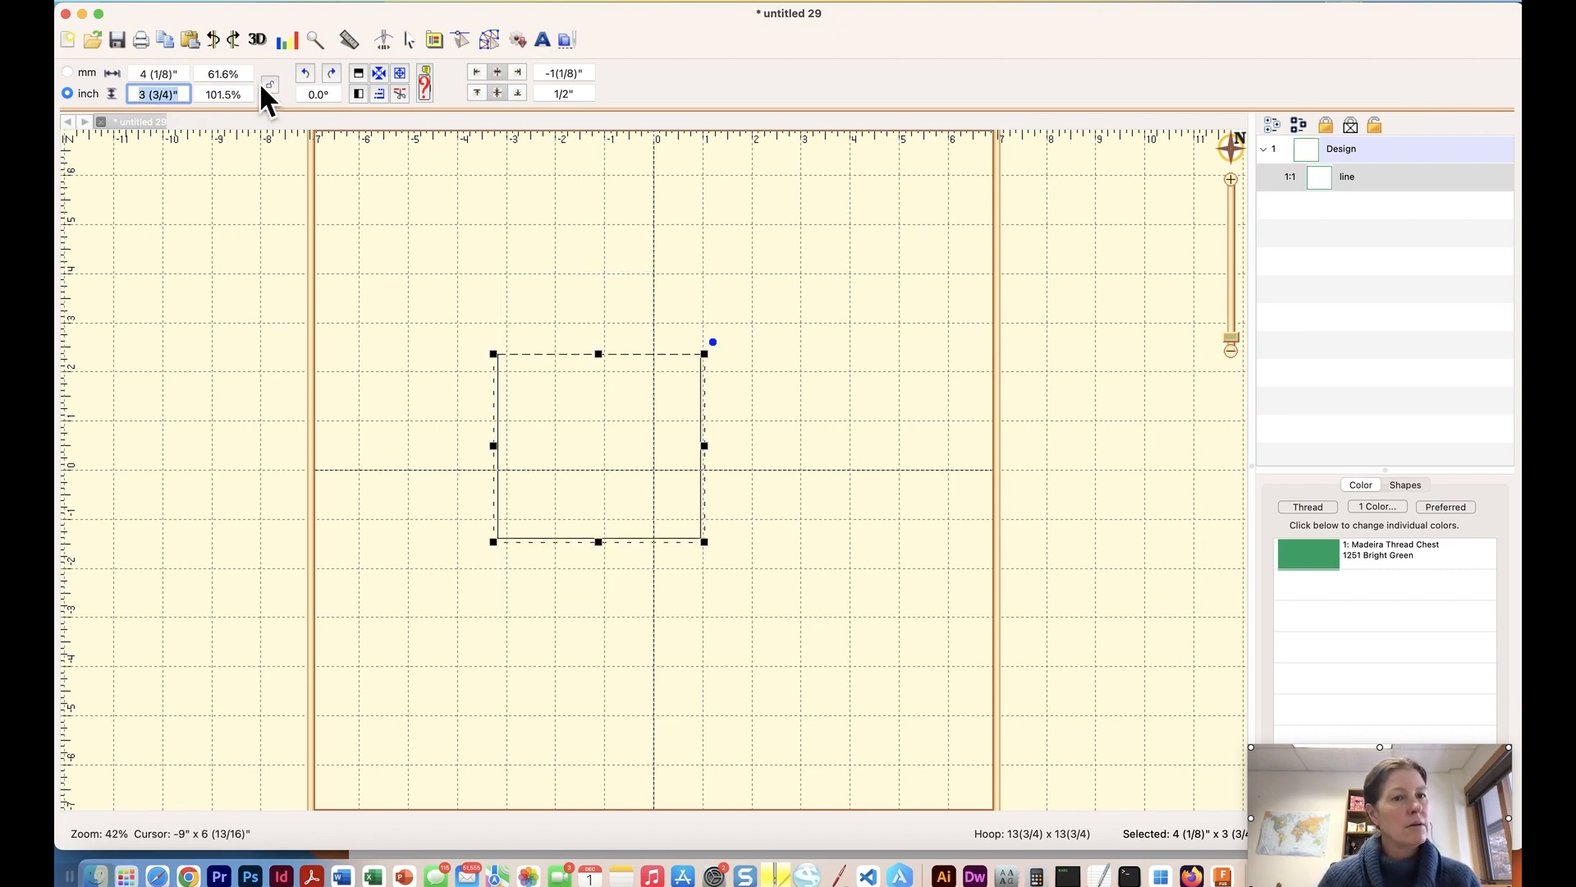
# Set the rectangle's width to 2 1/4".
pyautogui.click(148, 73)
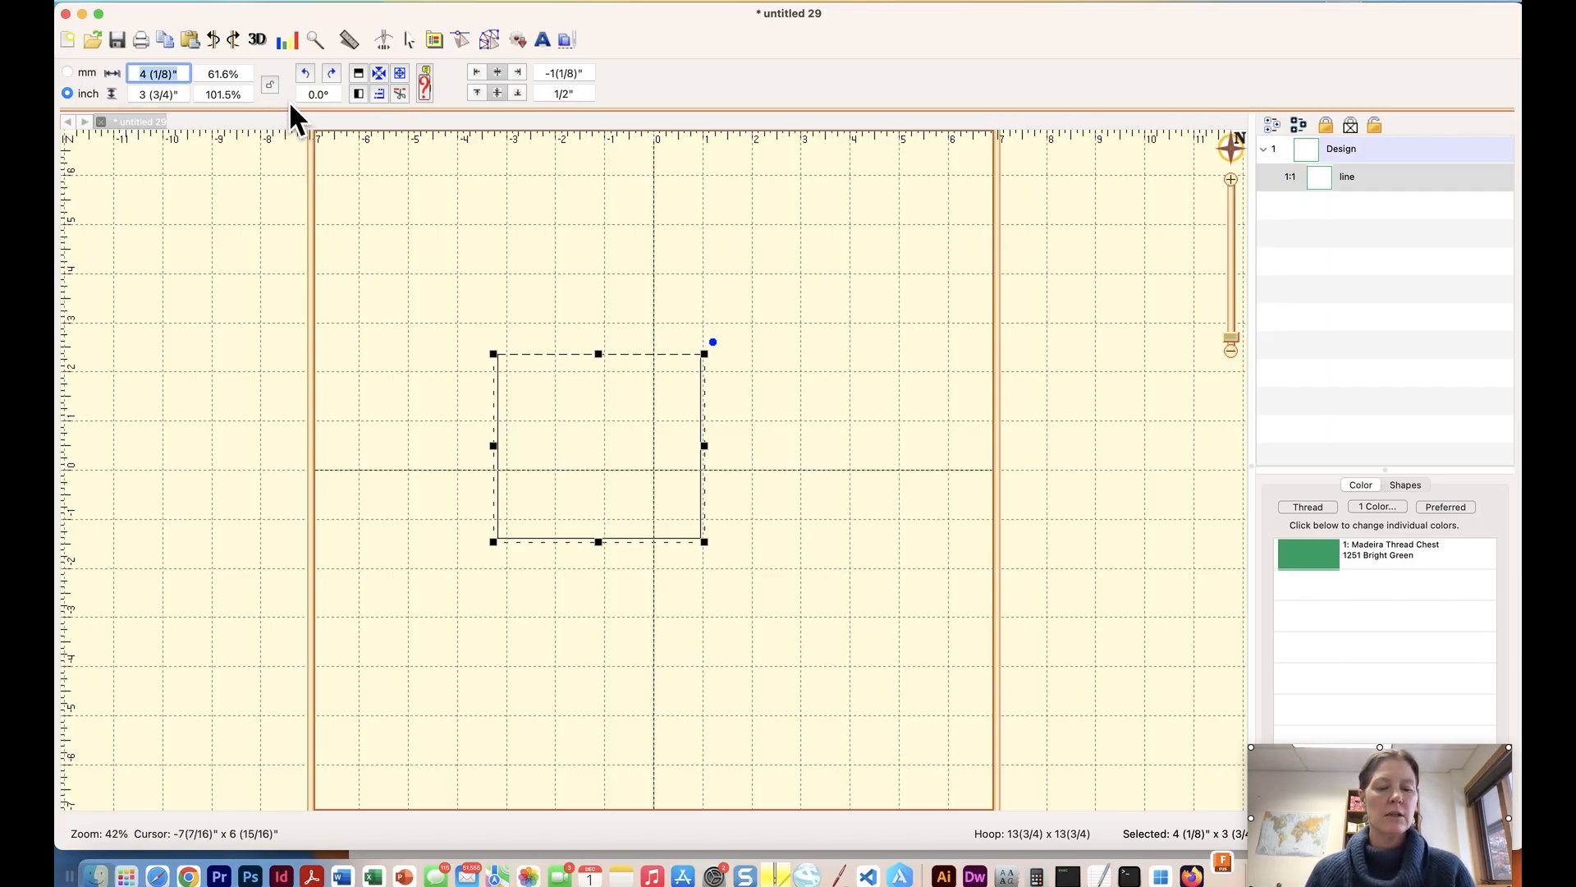
pyautogui.write('2')
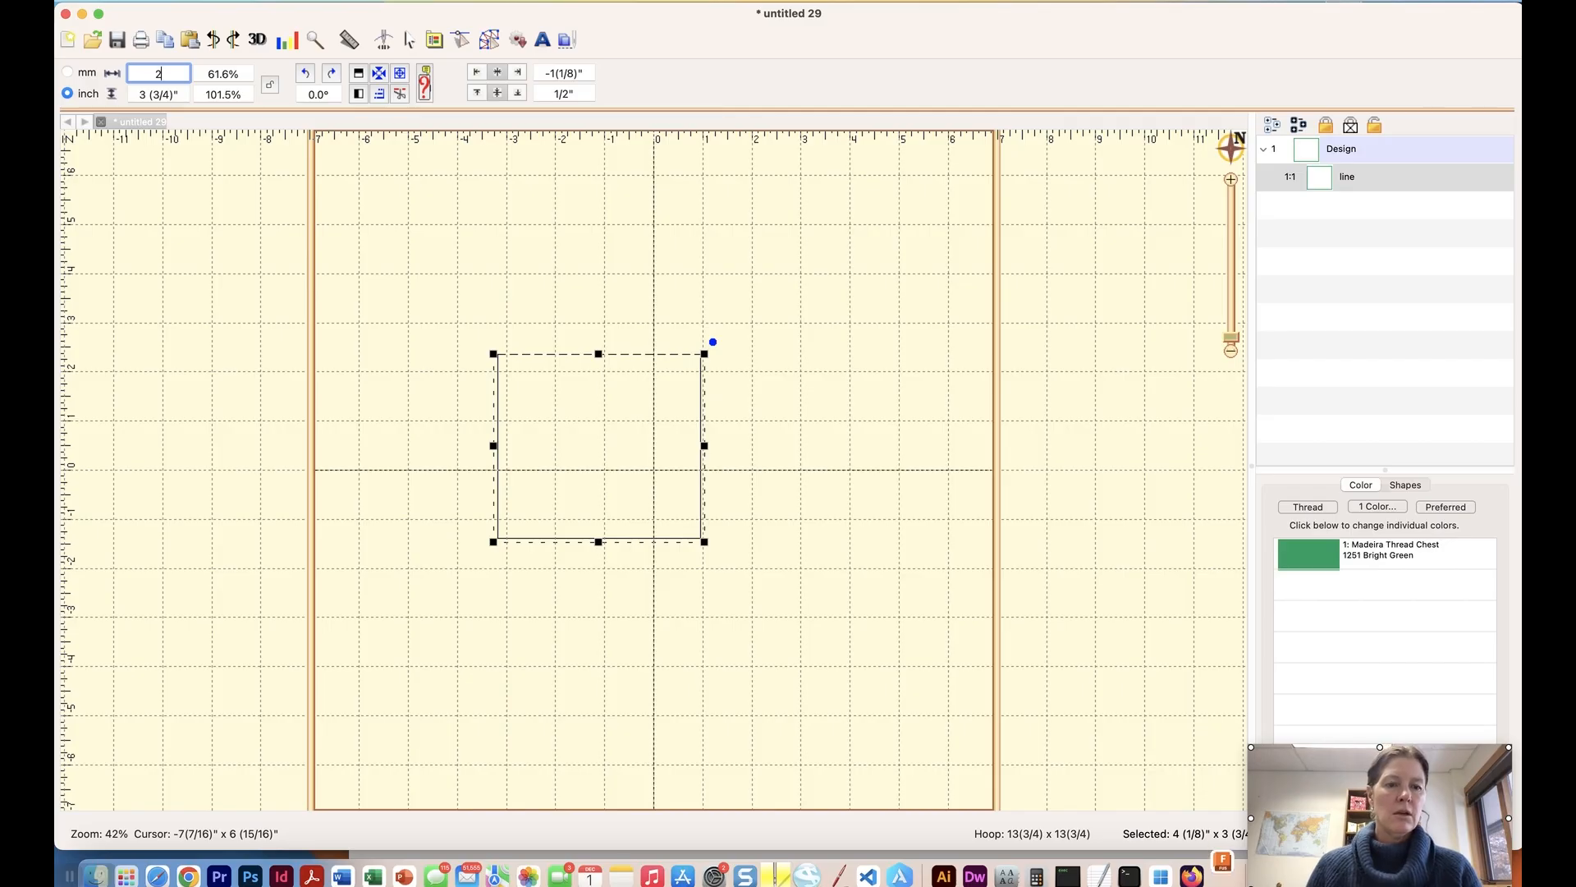
pyautogui.write(' 1/4"')
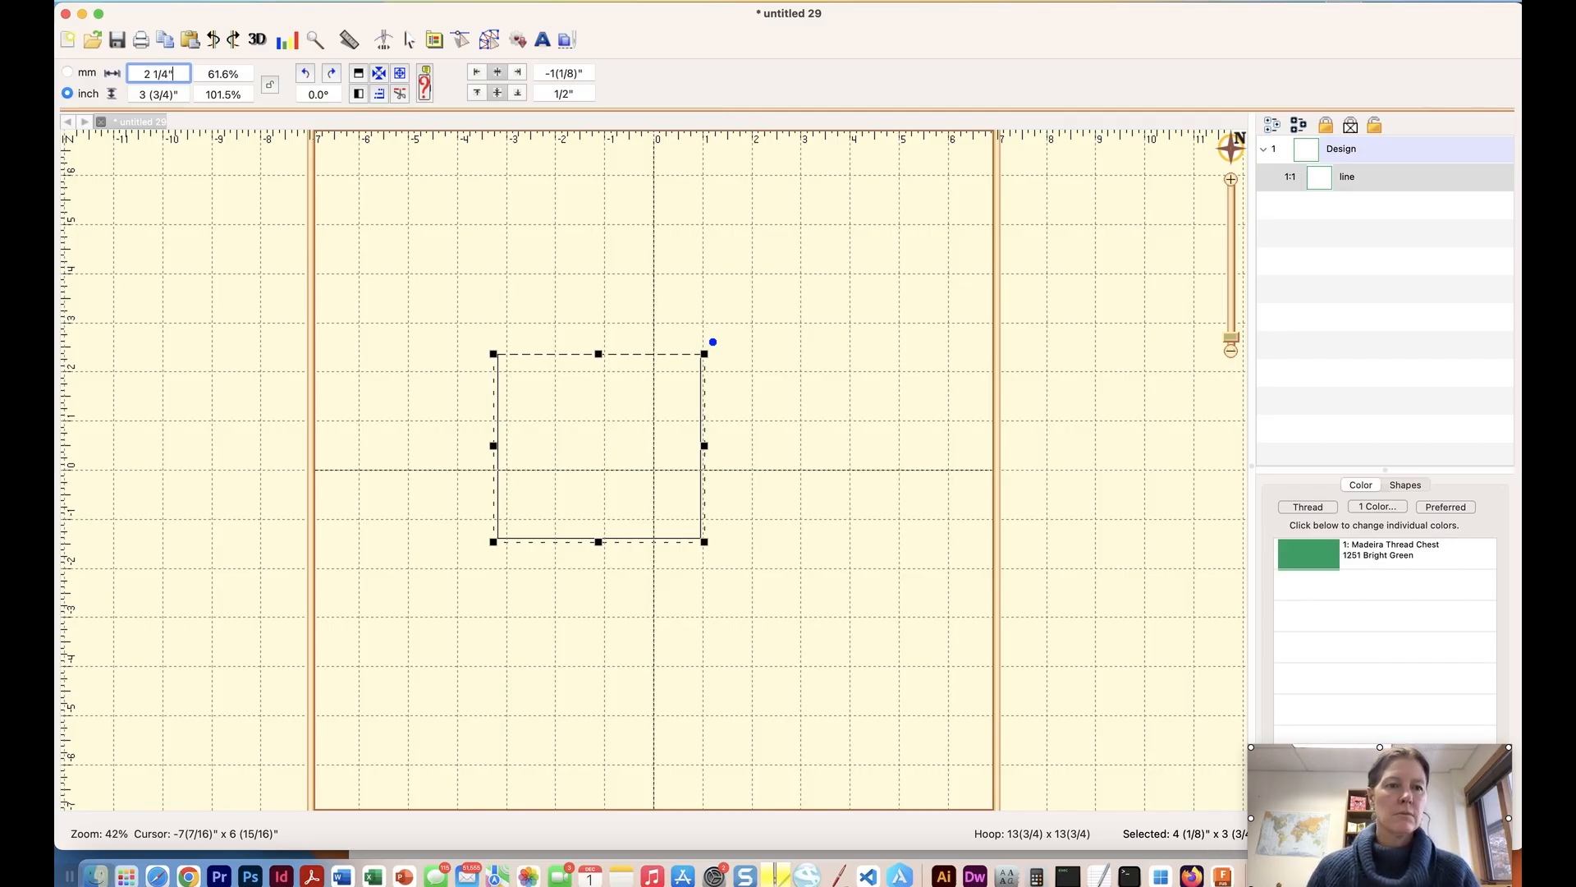
pyautogui.press('Return')
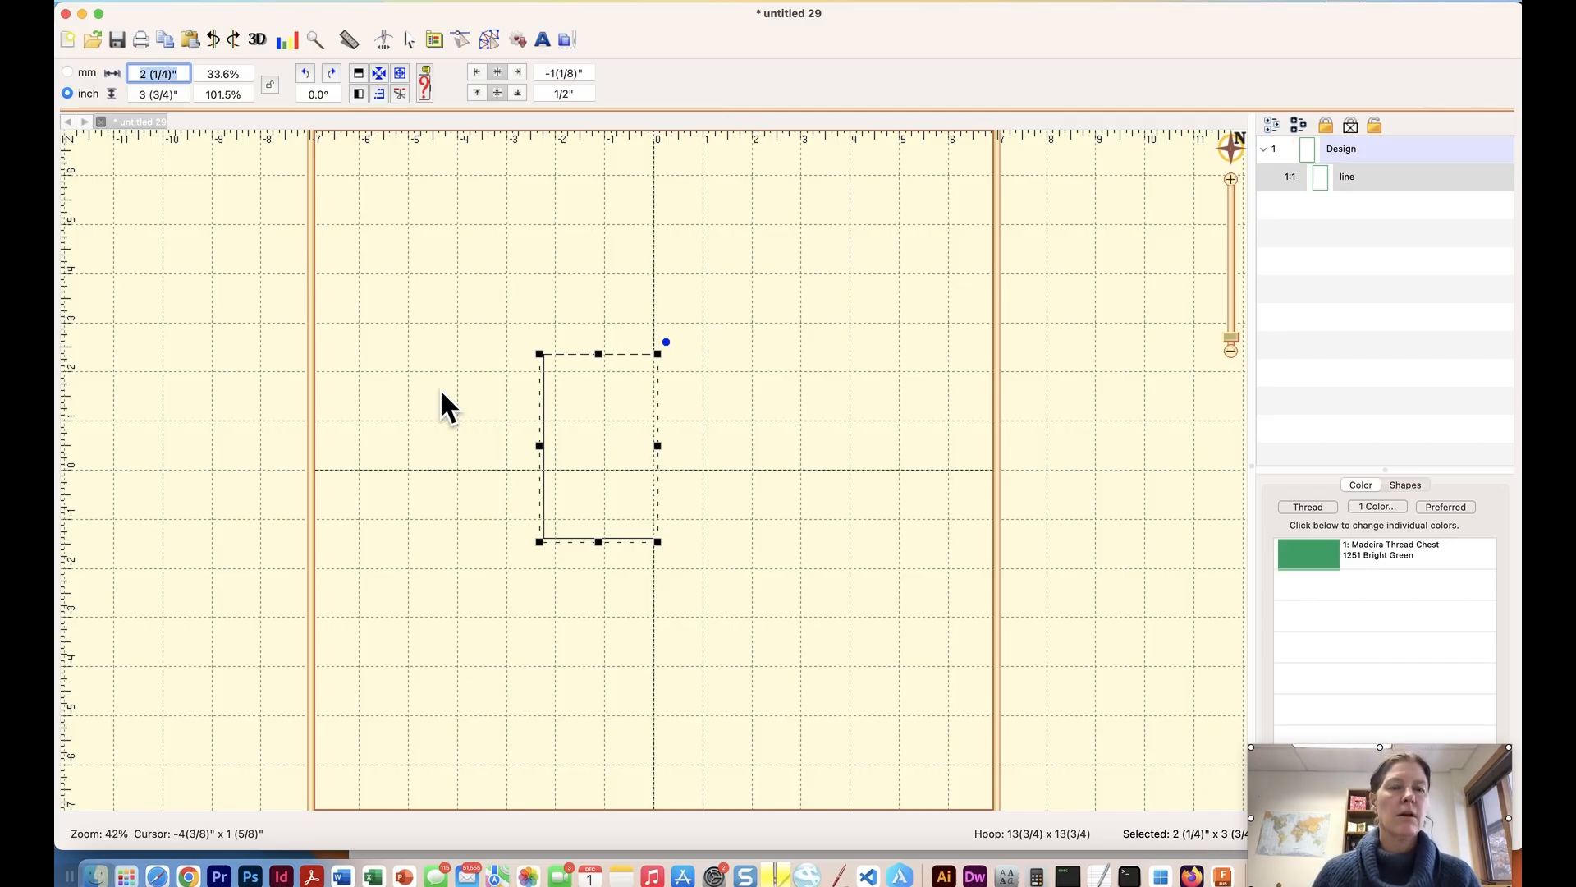
pyautogui.click(757, 336)
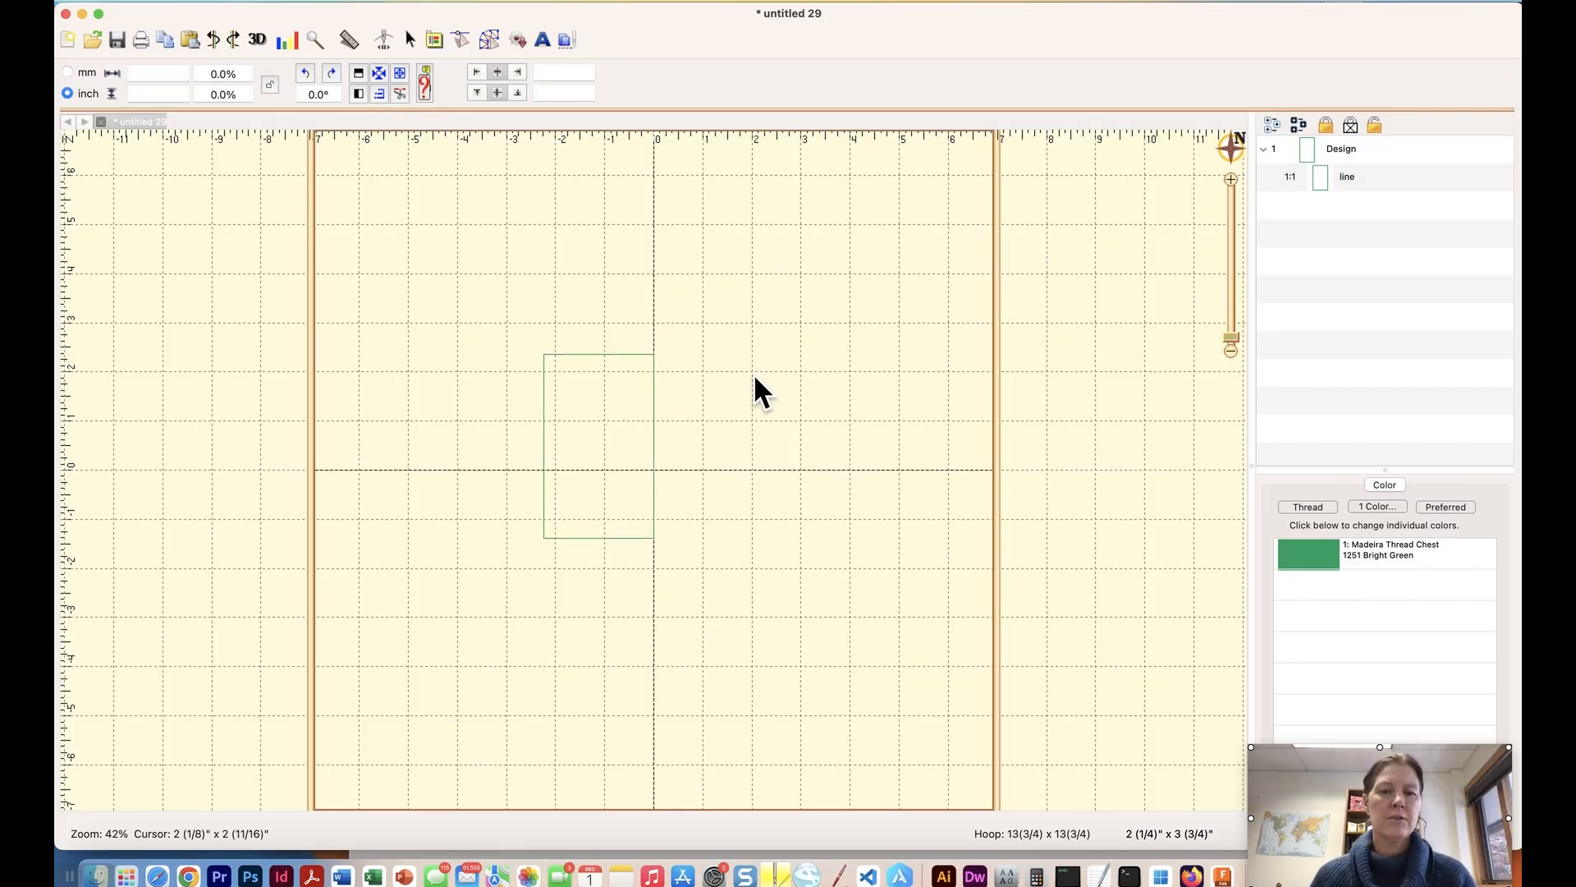
pyautogui.click(591, 355)
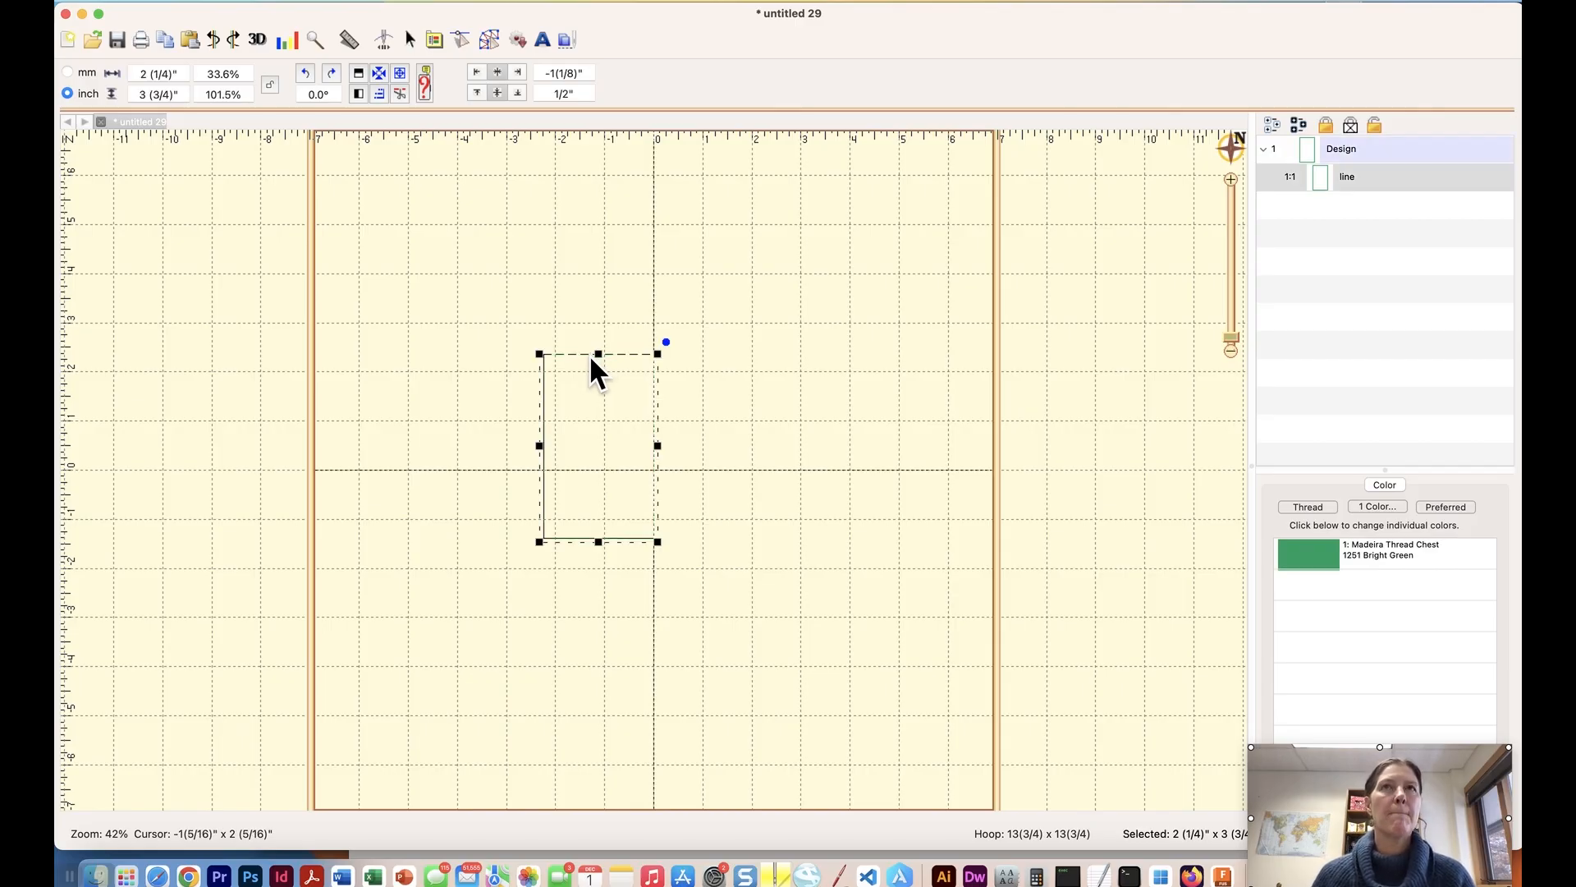
pyautogui.click(462, 300)
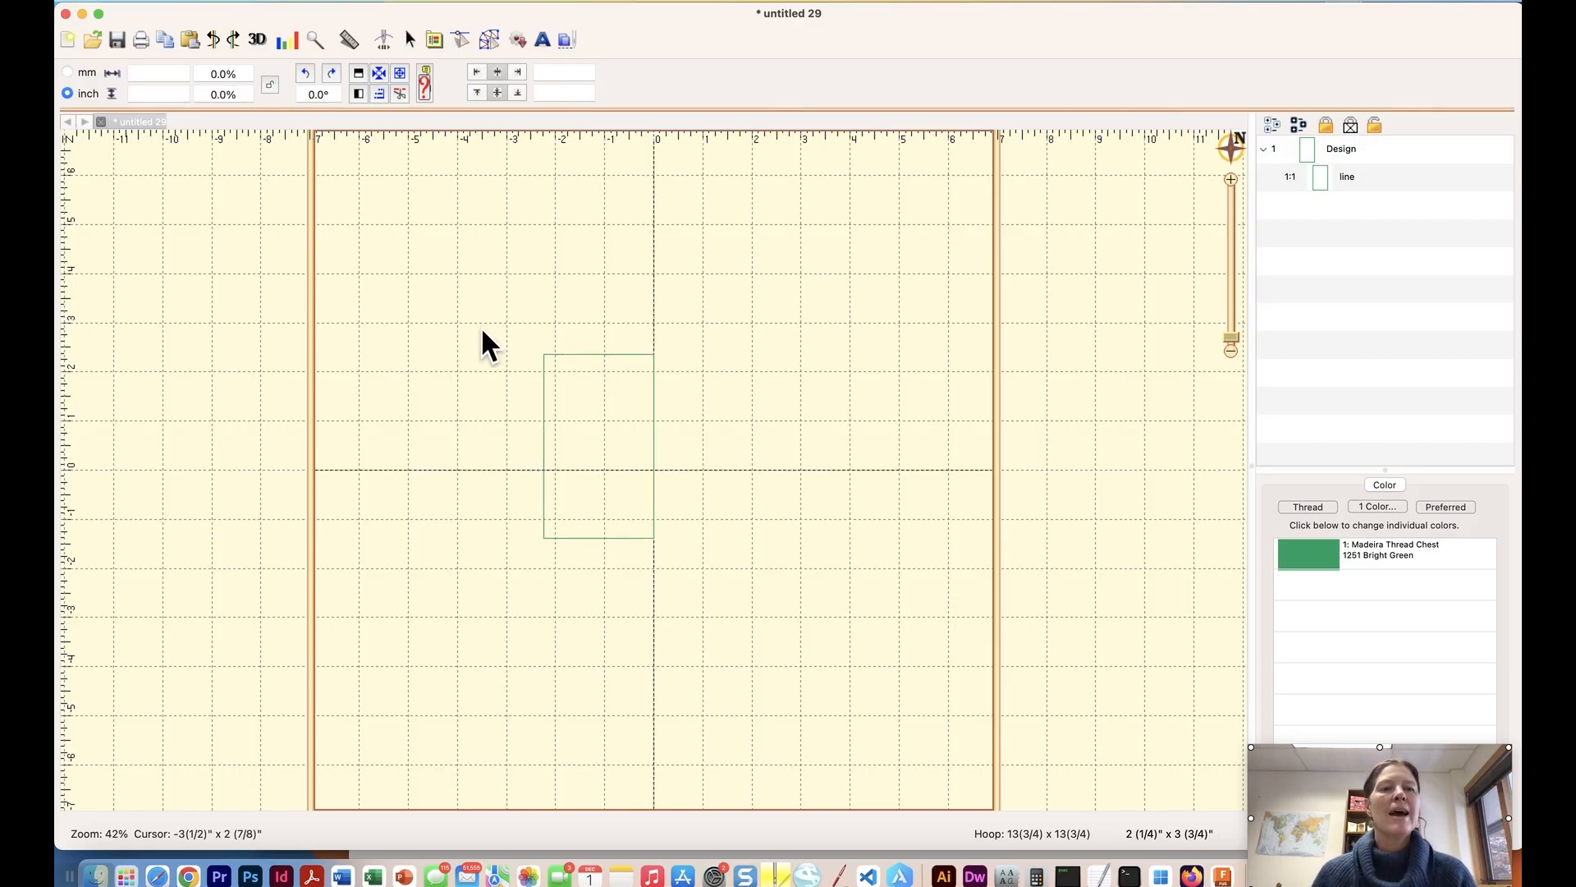
# Convert the rectangle's plain line to a Run stitch and view its Run properties.
pyautogui.click(546, 355)
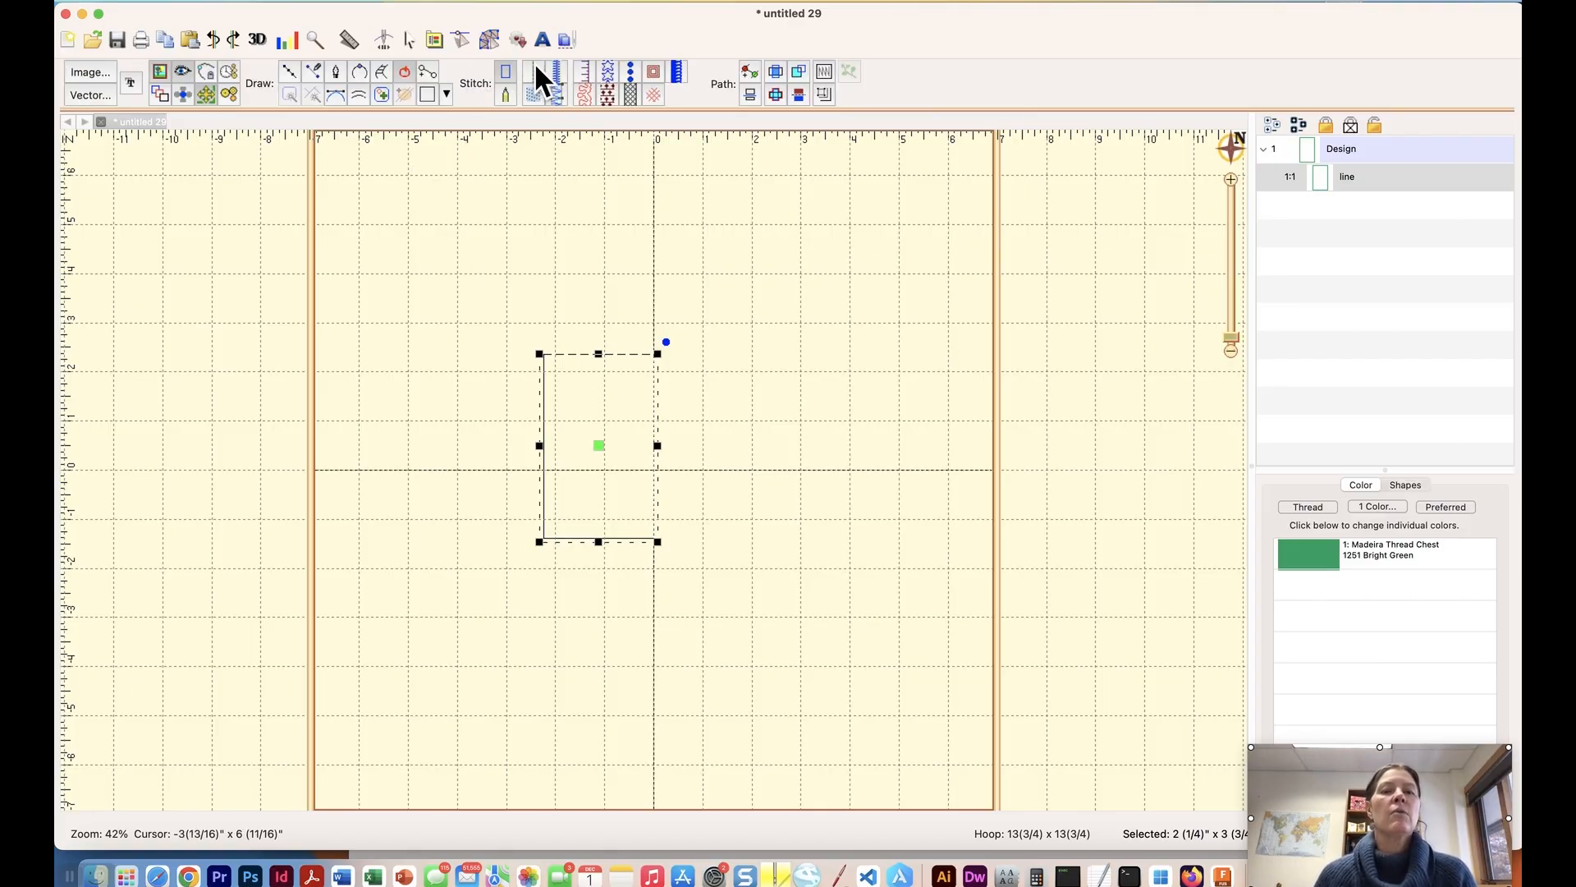
pyautogui.click(538, 70)
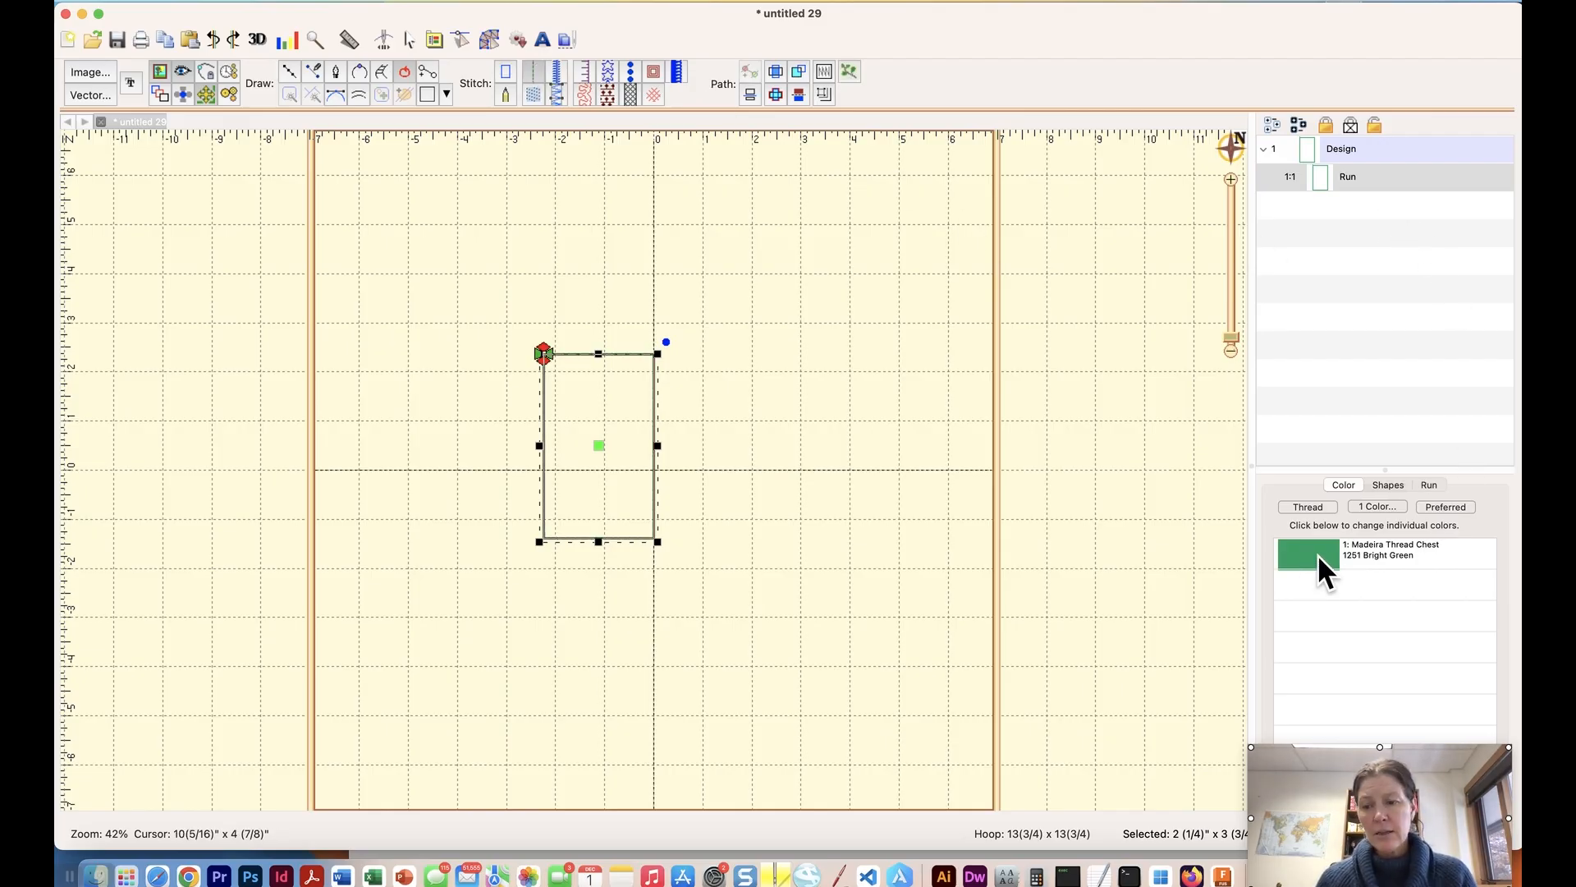
pyautogui.click(1430, 484)
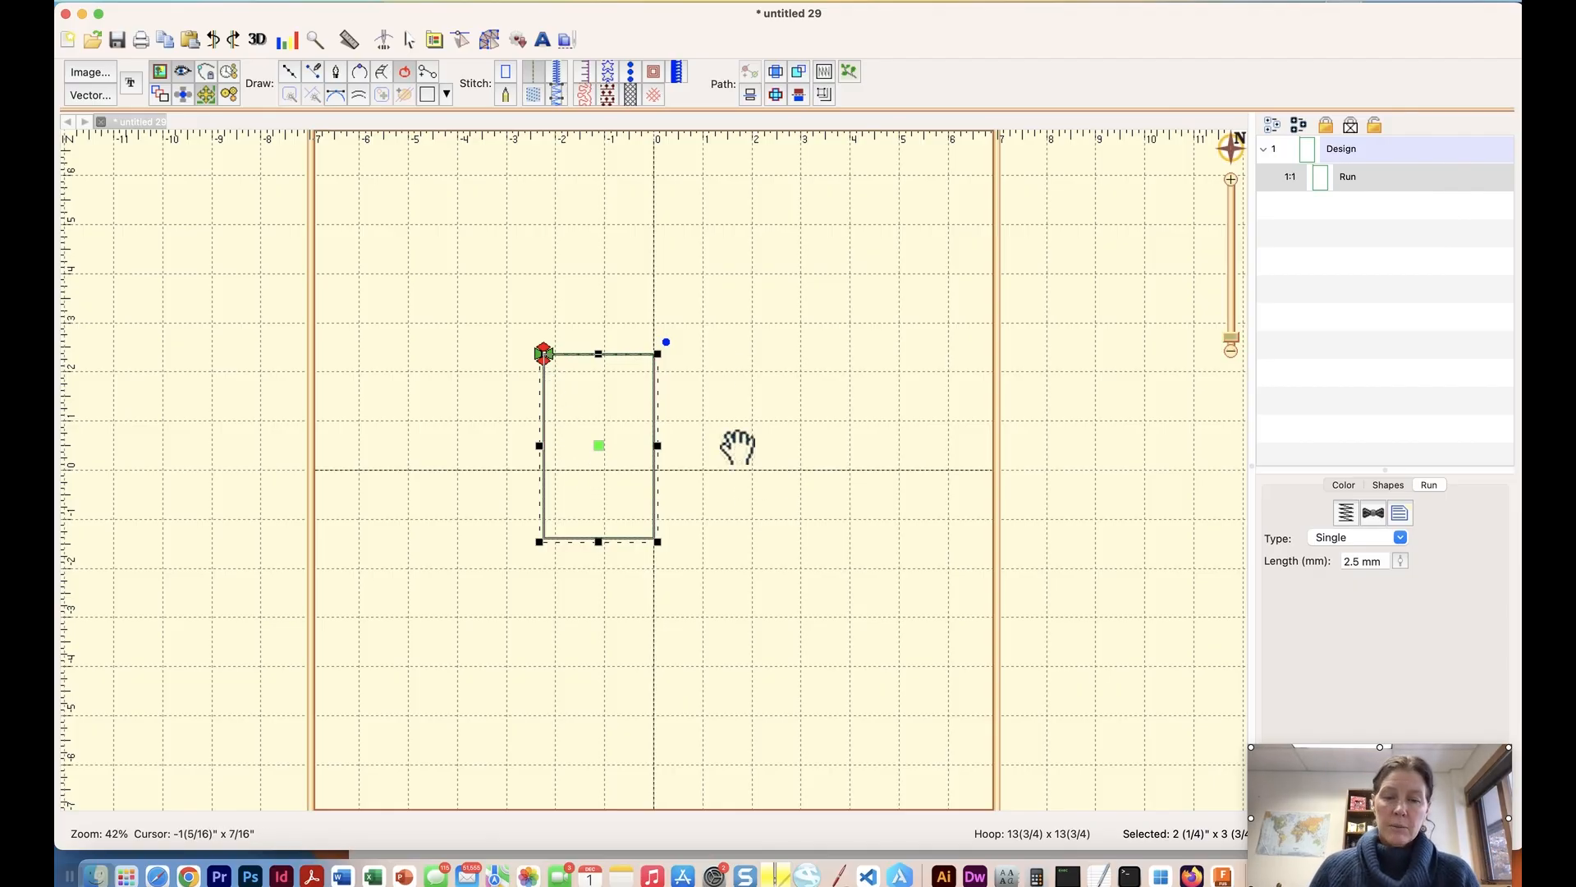
pyautogui.click(644, 300)
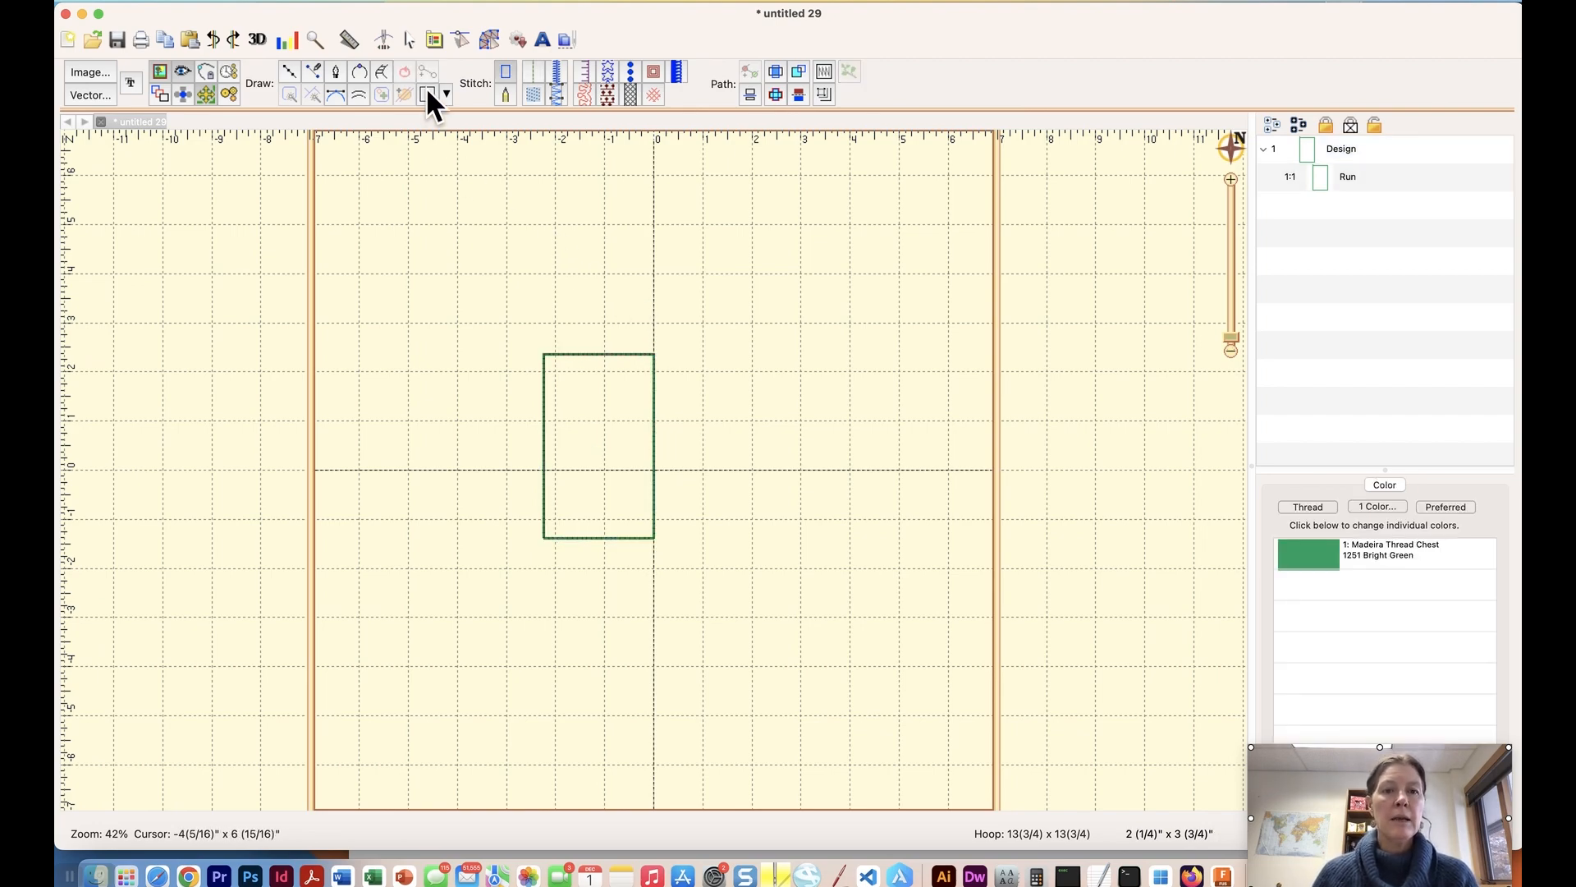
# Duplicate the rectangle's Run stitch object by copying and pasting it in the design.
pyautogui.click(577, 355)
pyautogui.click(1321, 172)
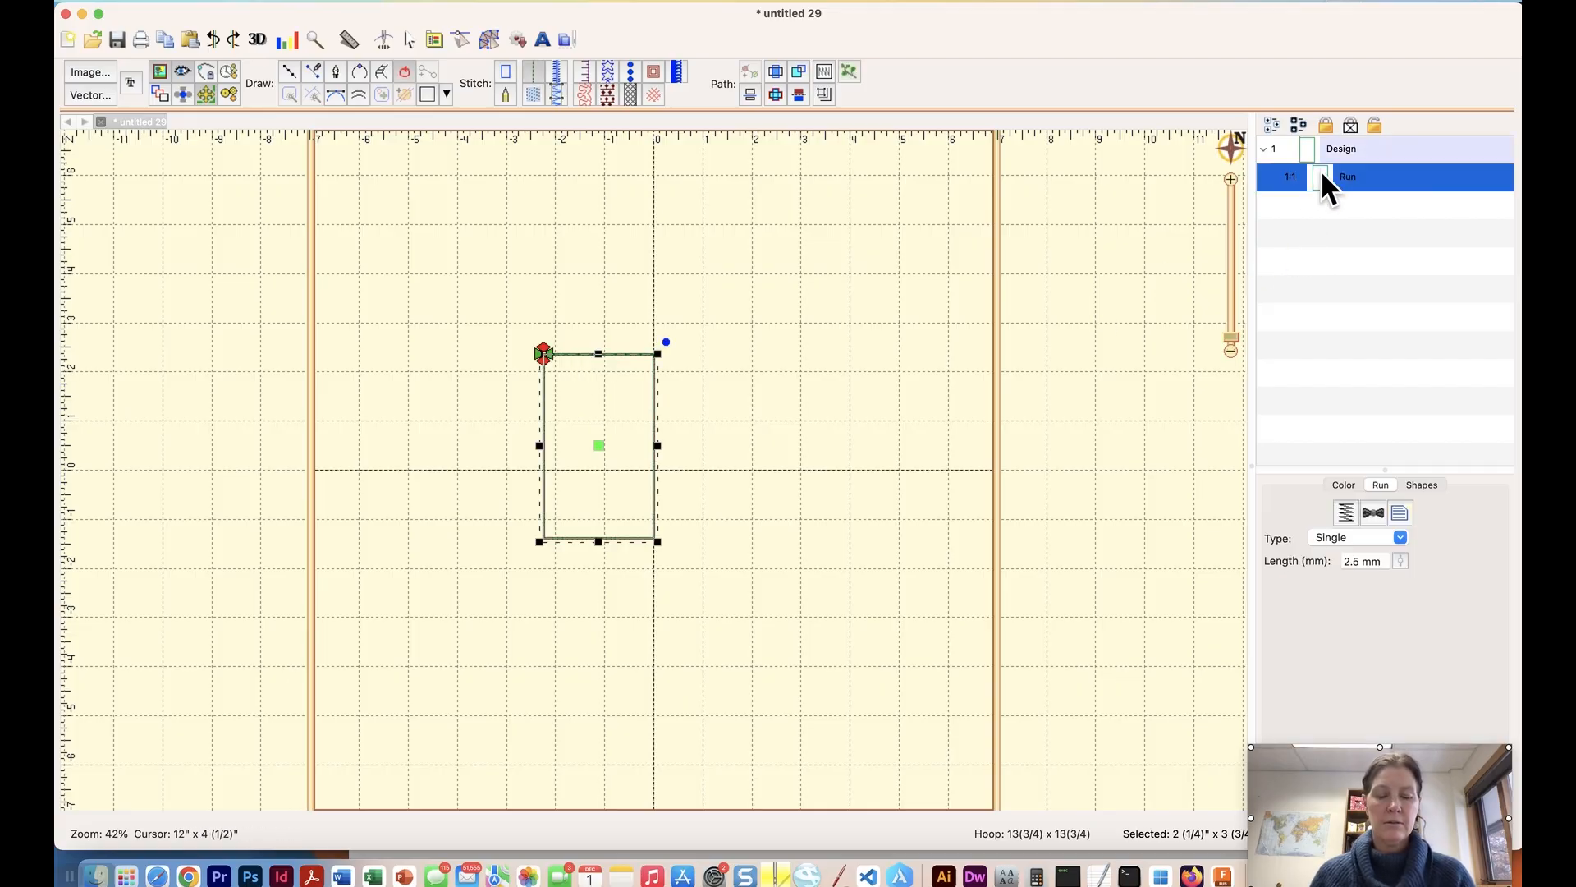
pyautogui.press('super+c')
pyautogui.press('super+v')
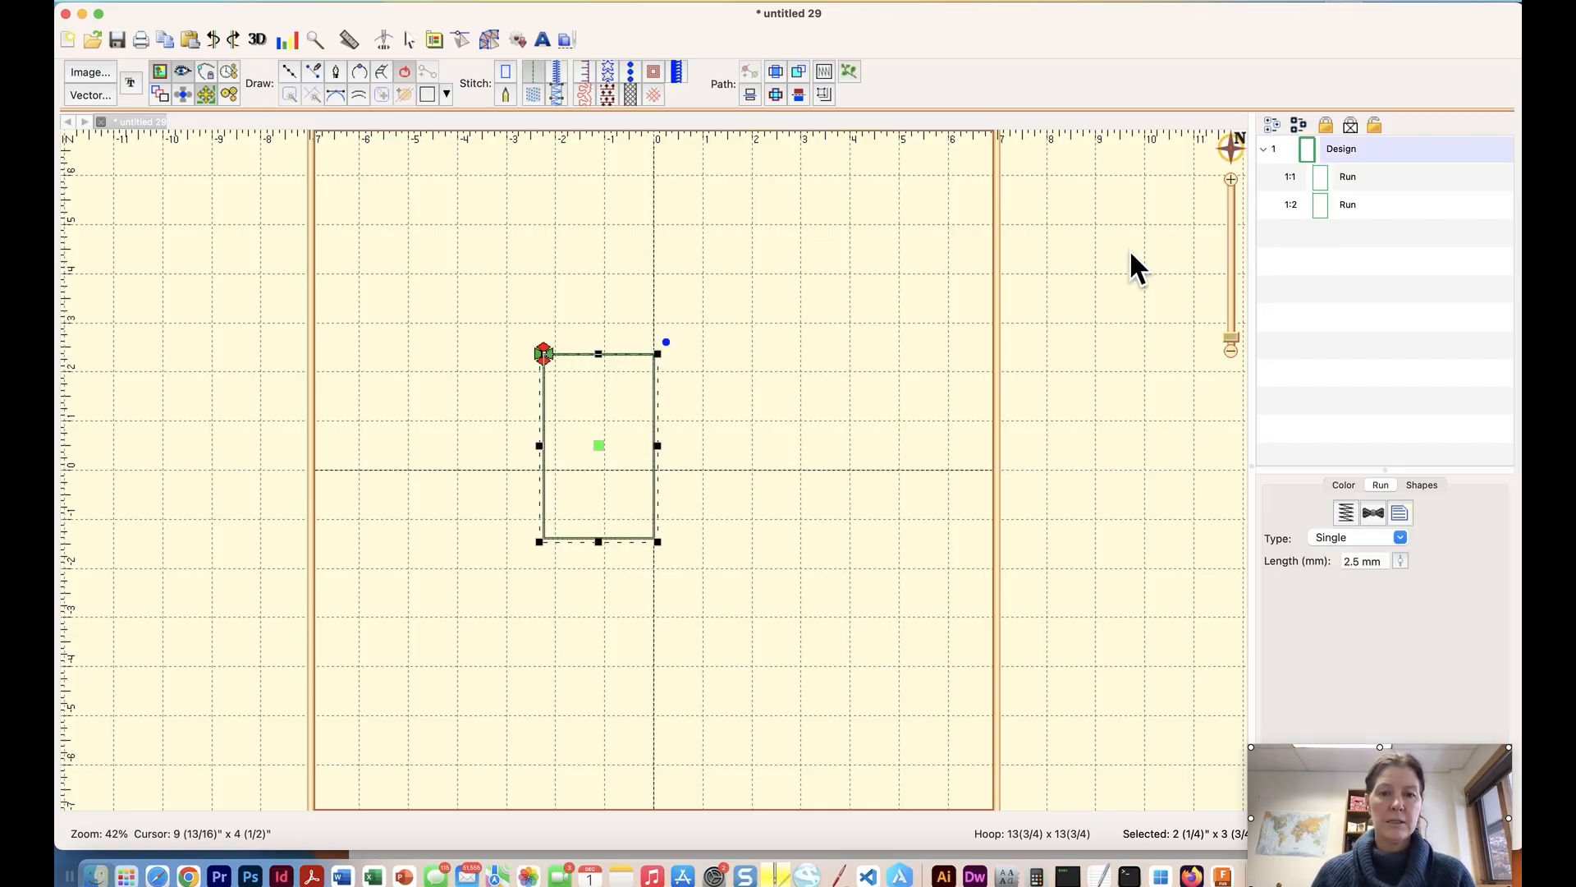
# Change the duplicated Run rectangle's thread colour to Madeira Thread Chest 1181 Bayberry.
pyautogui.click(1327, 205)
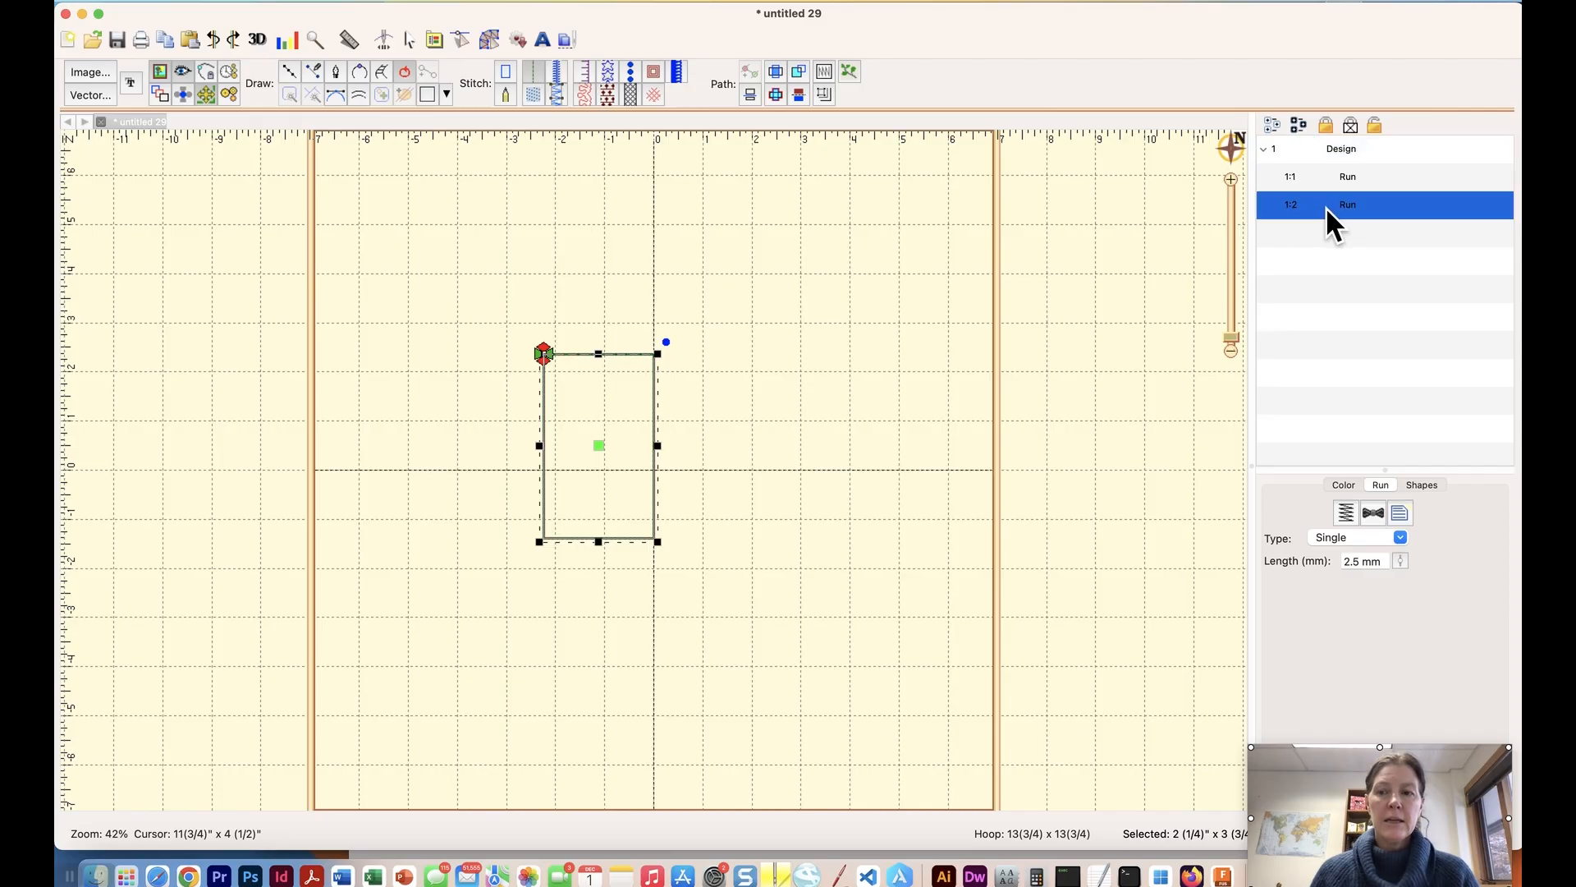
pyautogui.click(1343, 484)
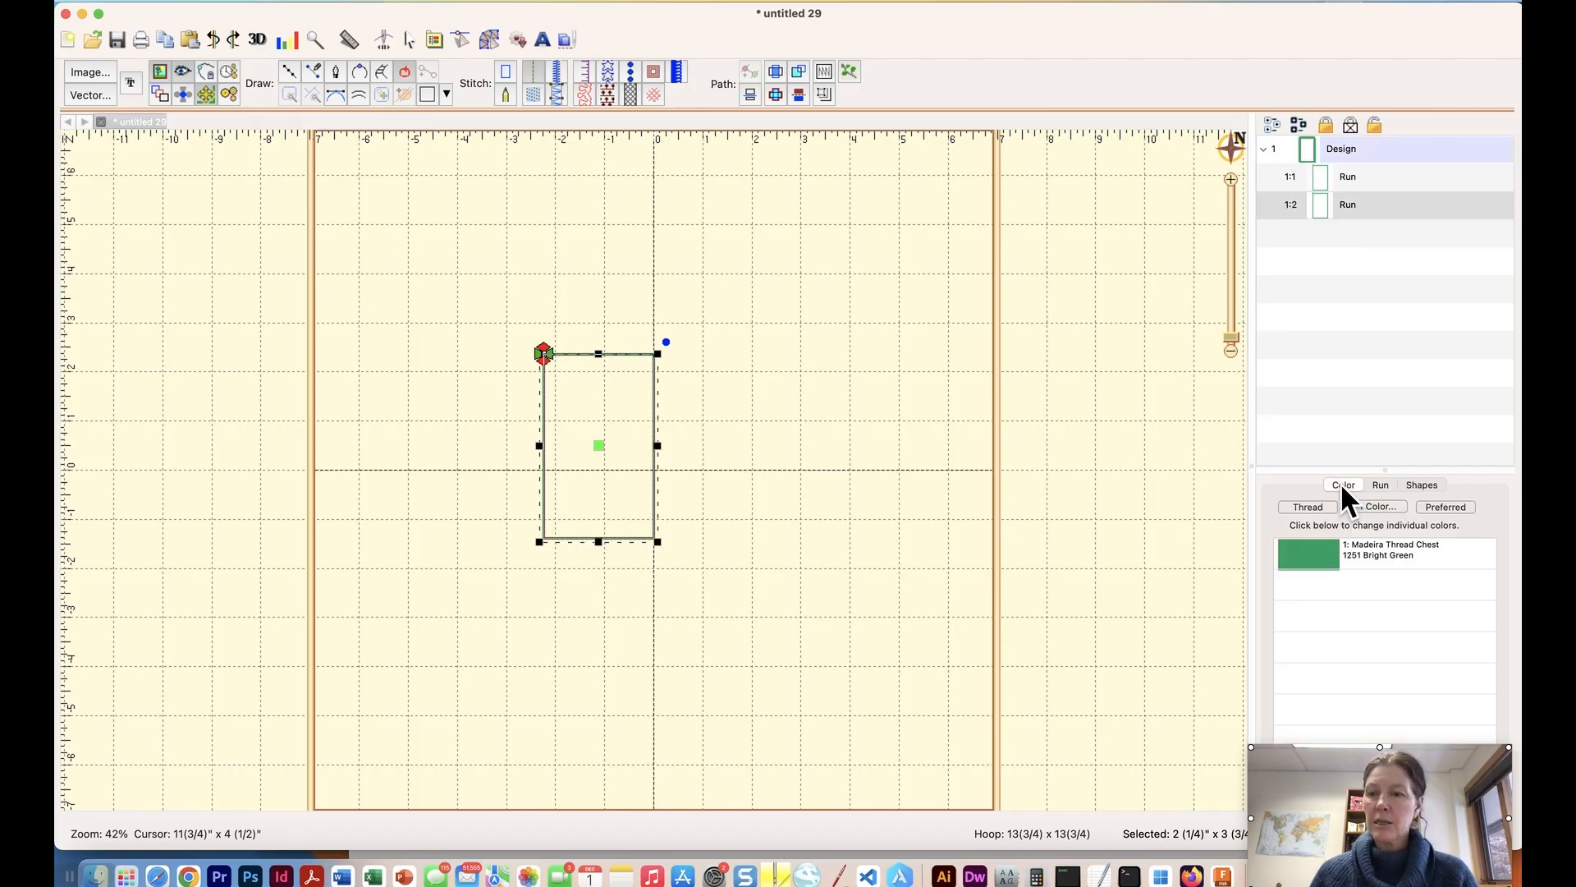
pyautogui.click(1302, 556)
pyautogui.click(1172, 461)
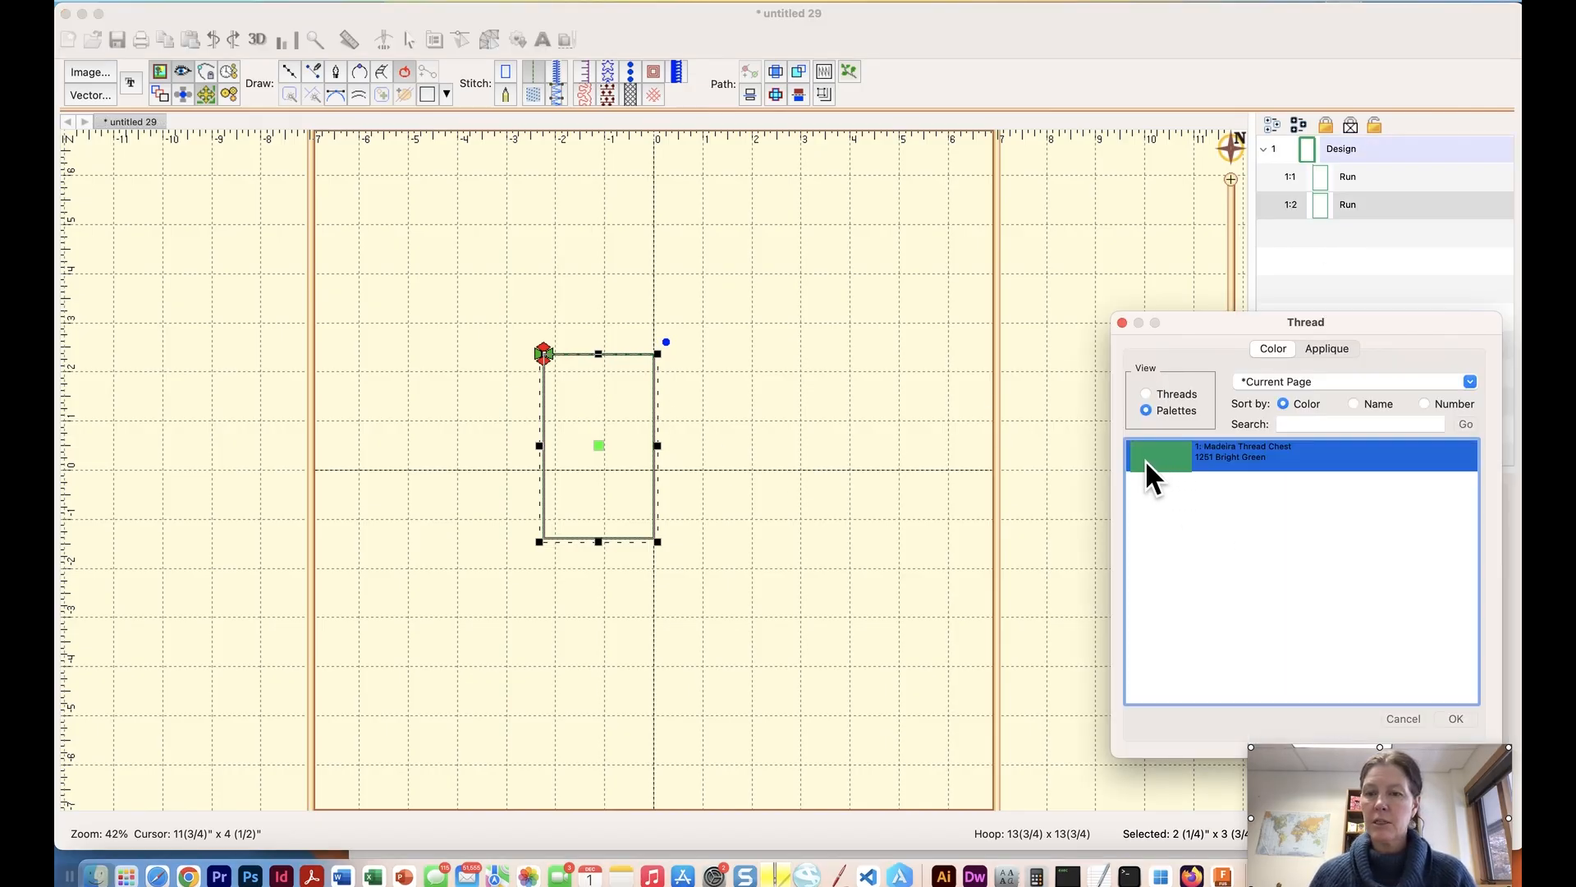
pyautogui.press('Return')
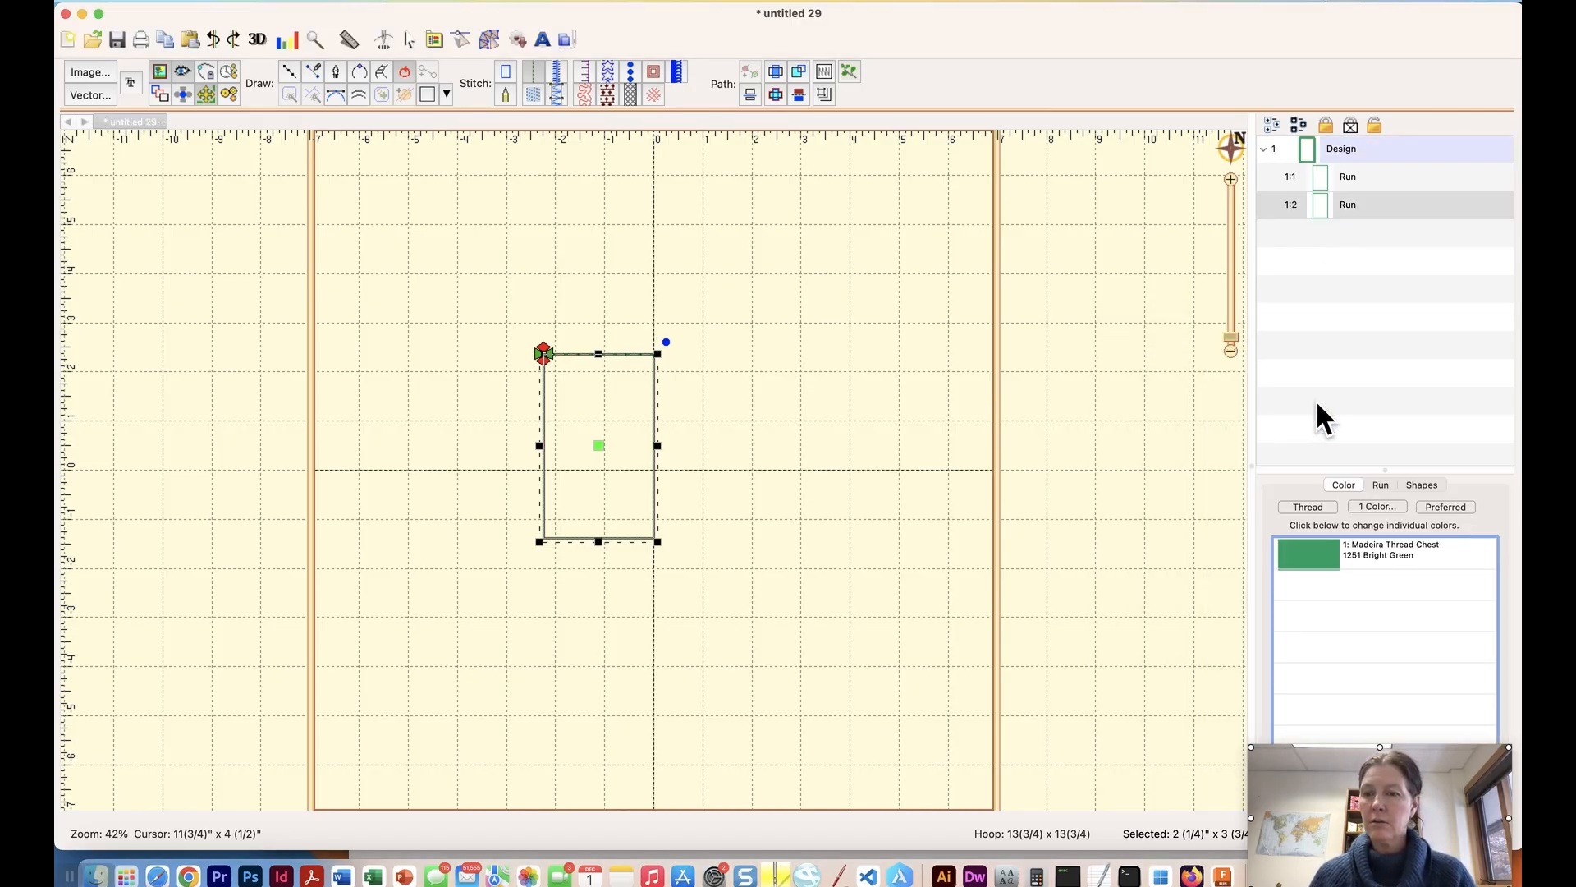
pyautogui.click(1316, 556)
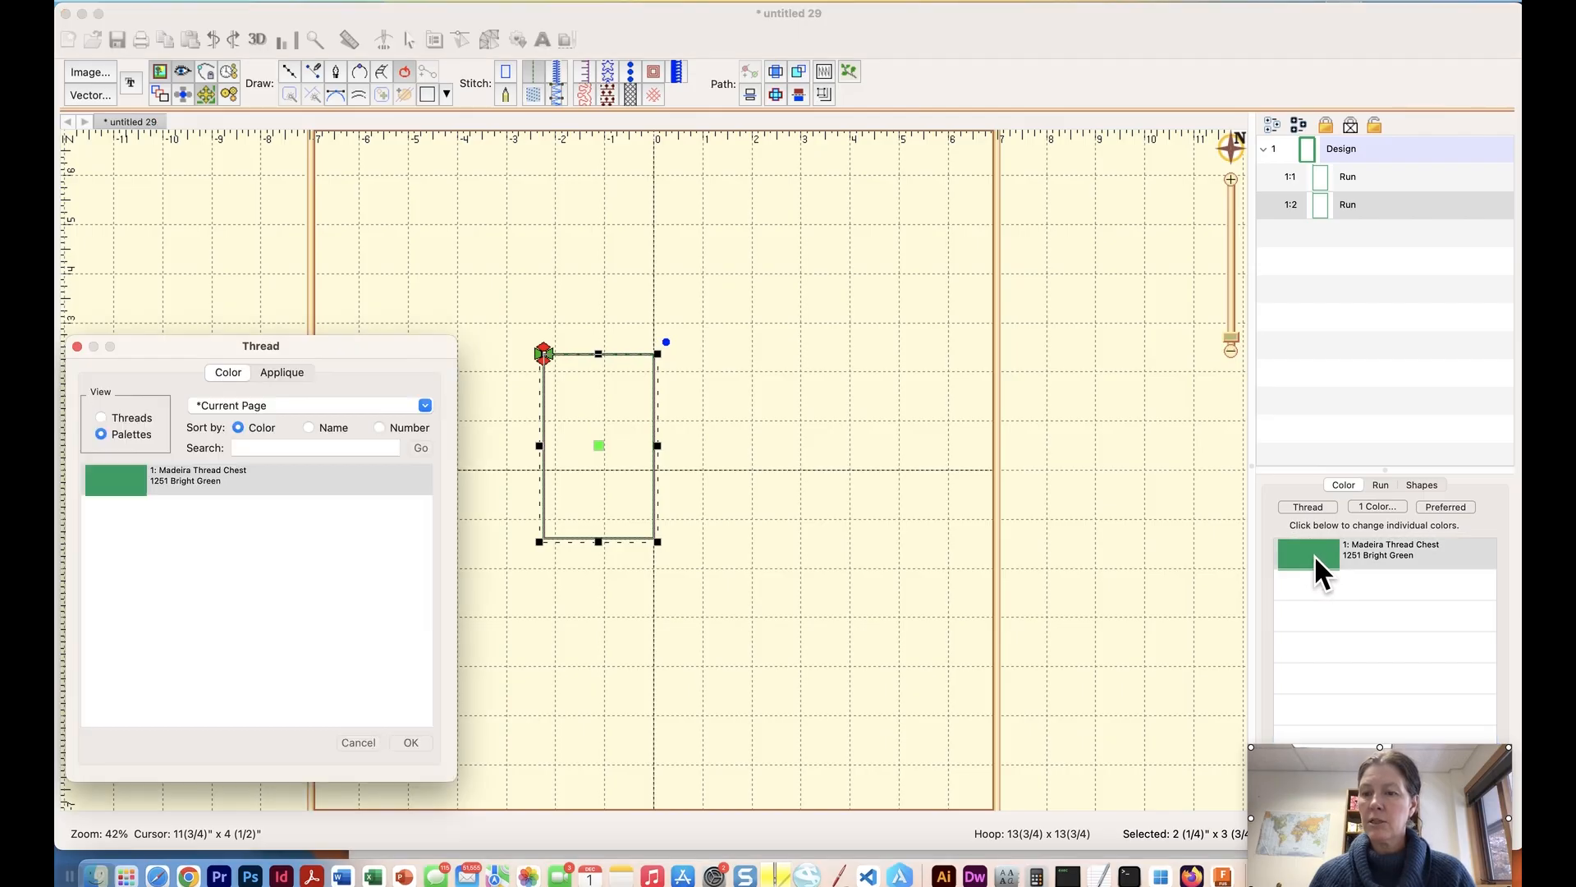
pyautogui.click(312, 425)
pyautogui.click(184, 584)
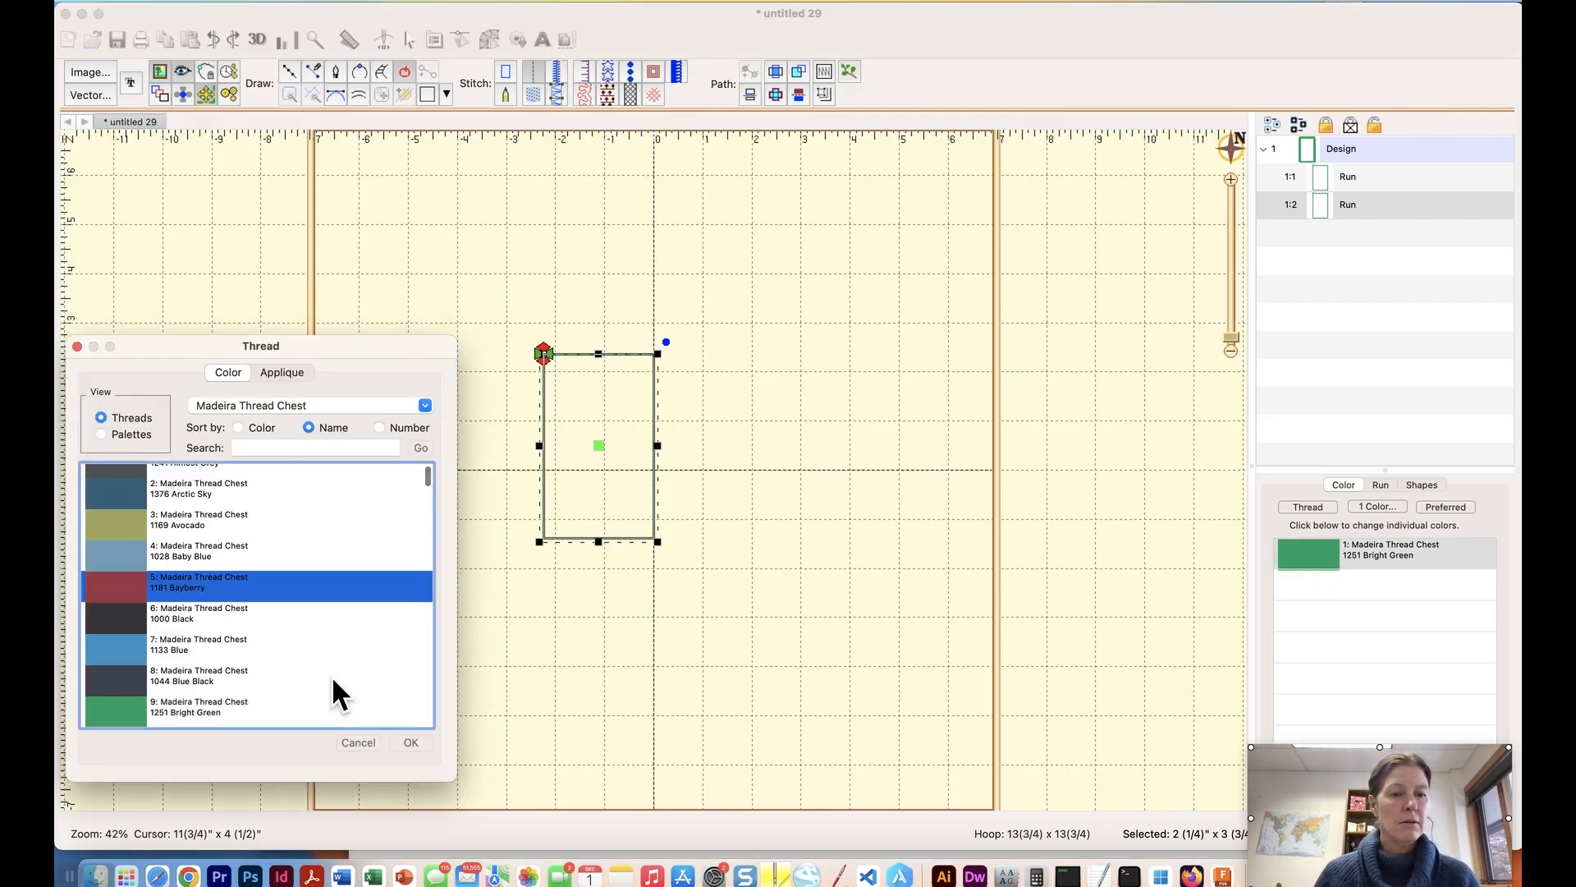
pyautogui.click(410, 741)
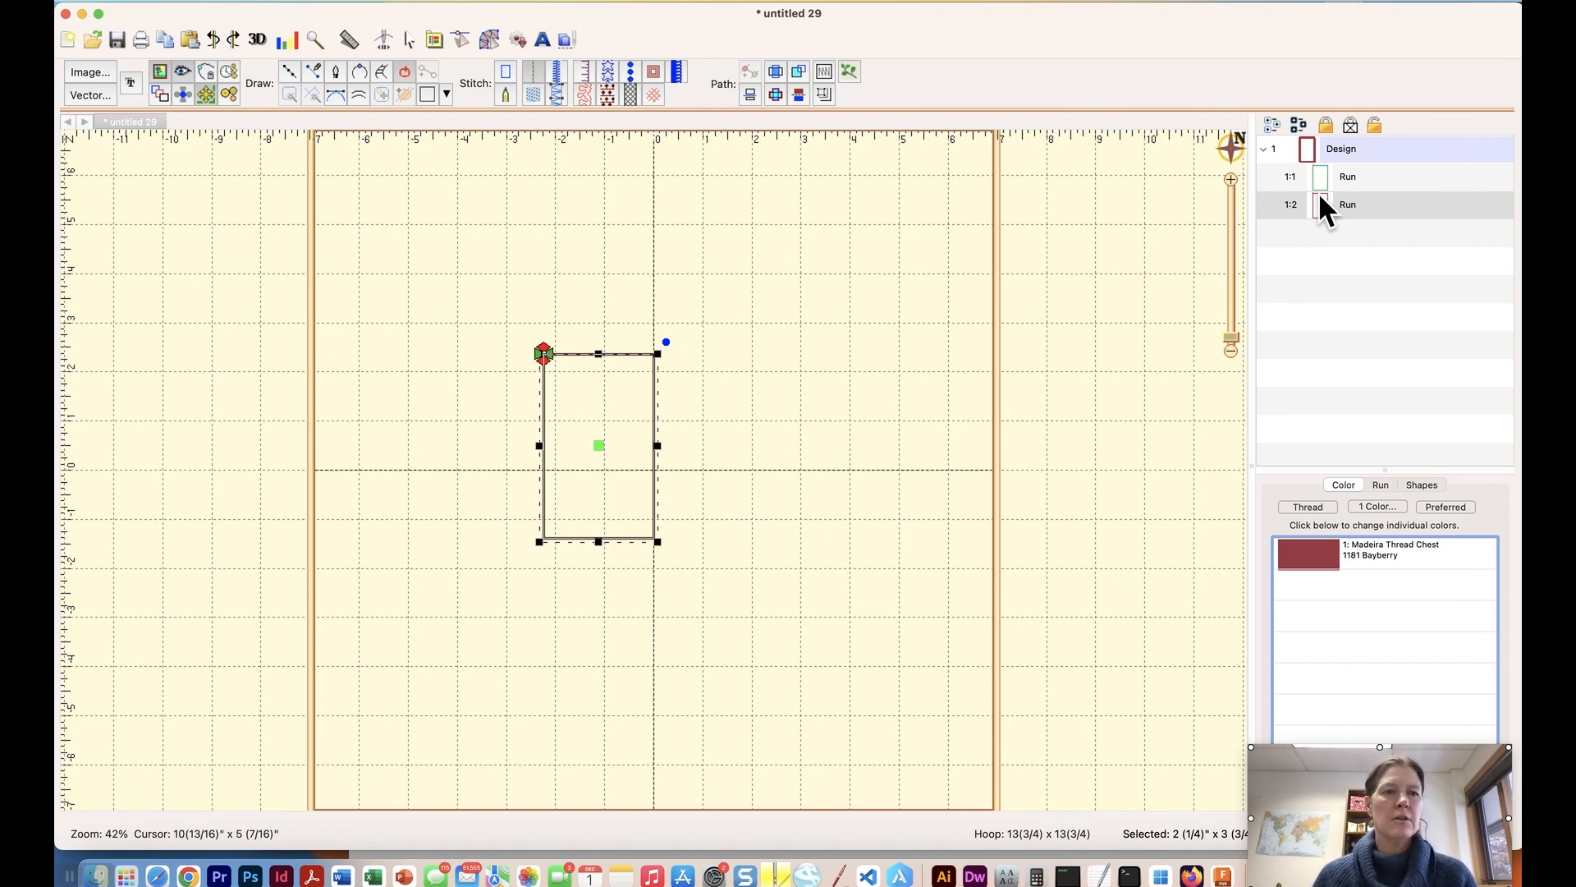
# Enter a width of 2 1/8" for the Bayberry rectangle and apply a height of 3 5/8".
pyautogui.click(164, 80)
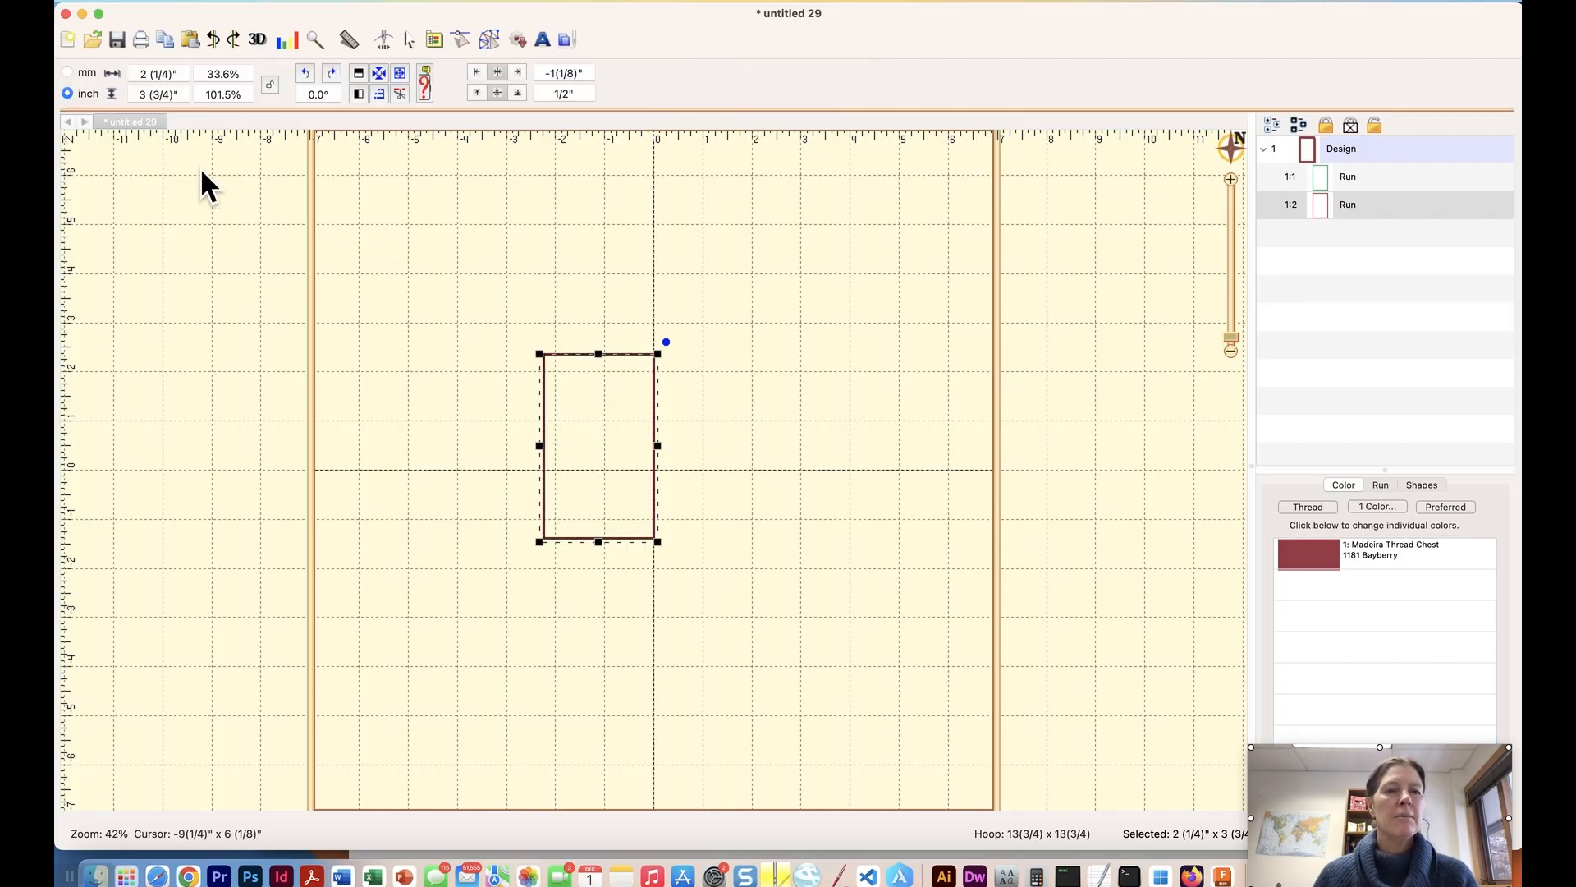
pyautogui.click(168, 75)
pyautogui.press('BackSpace')
pyautogui.write('8')
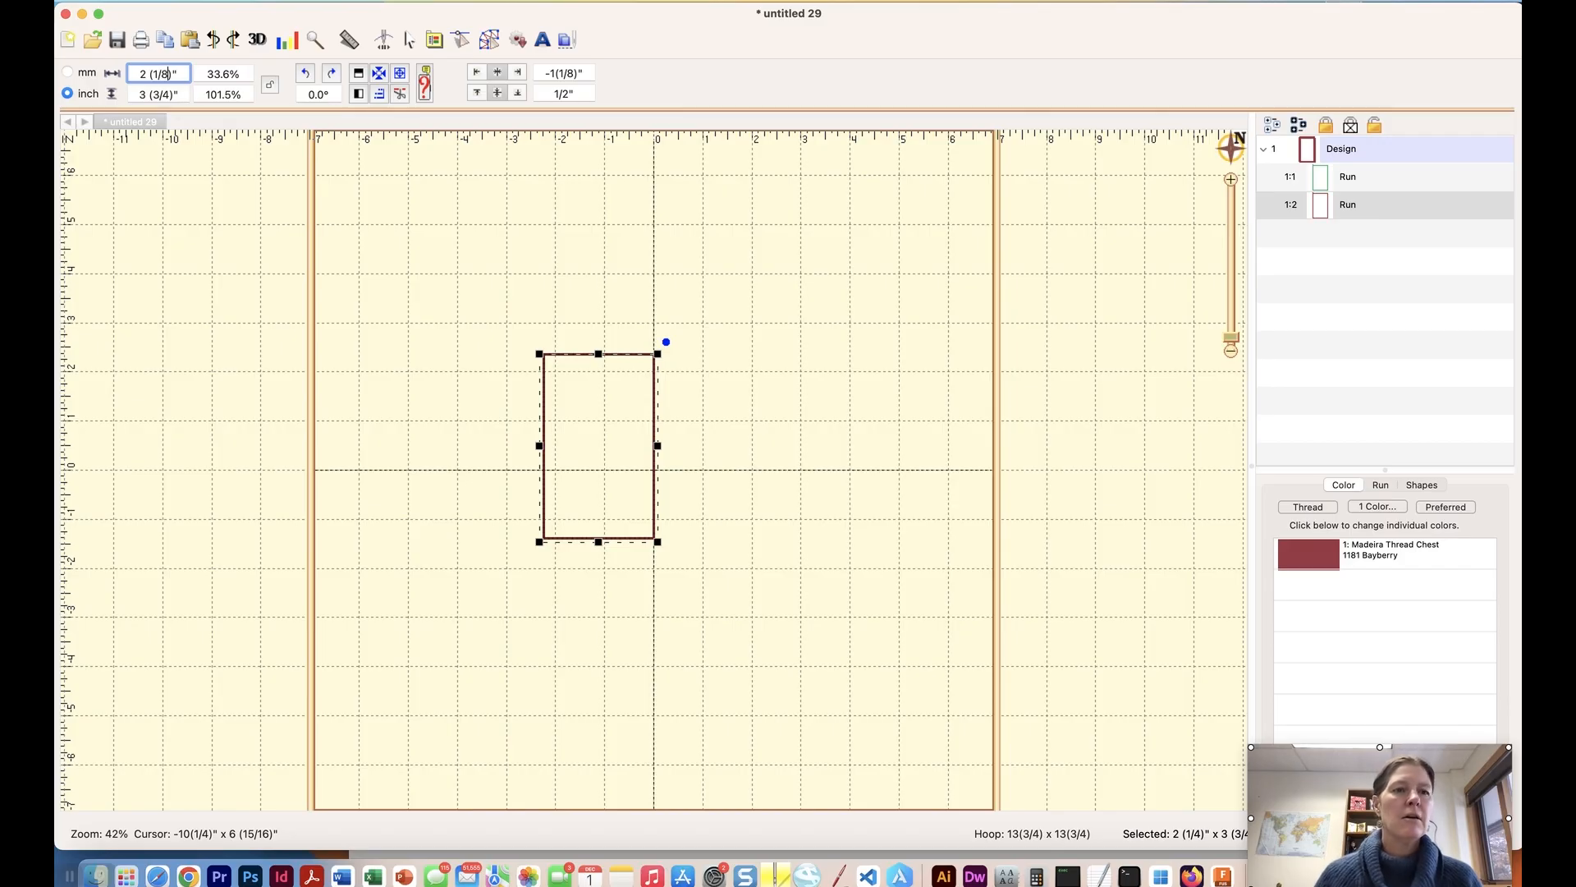
pyautogui.click(158, 94)
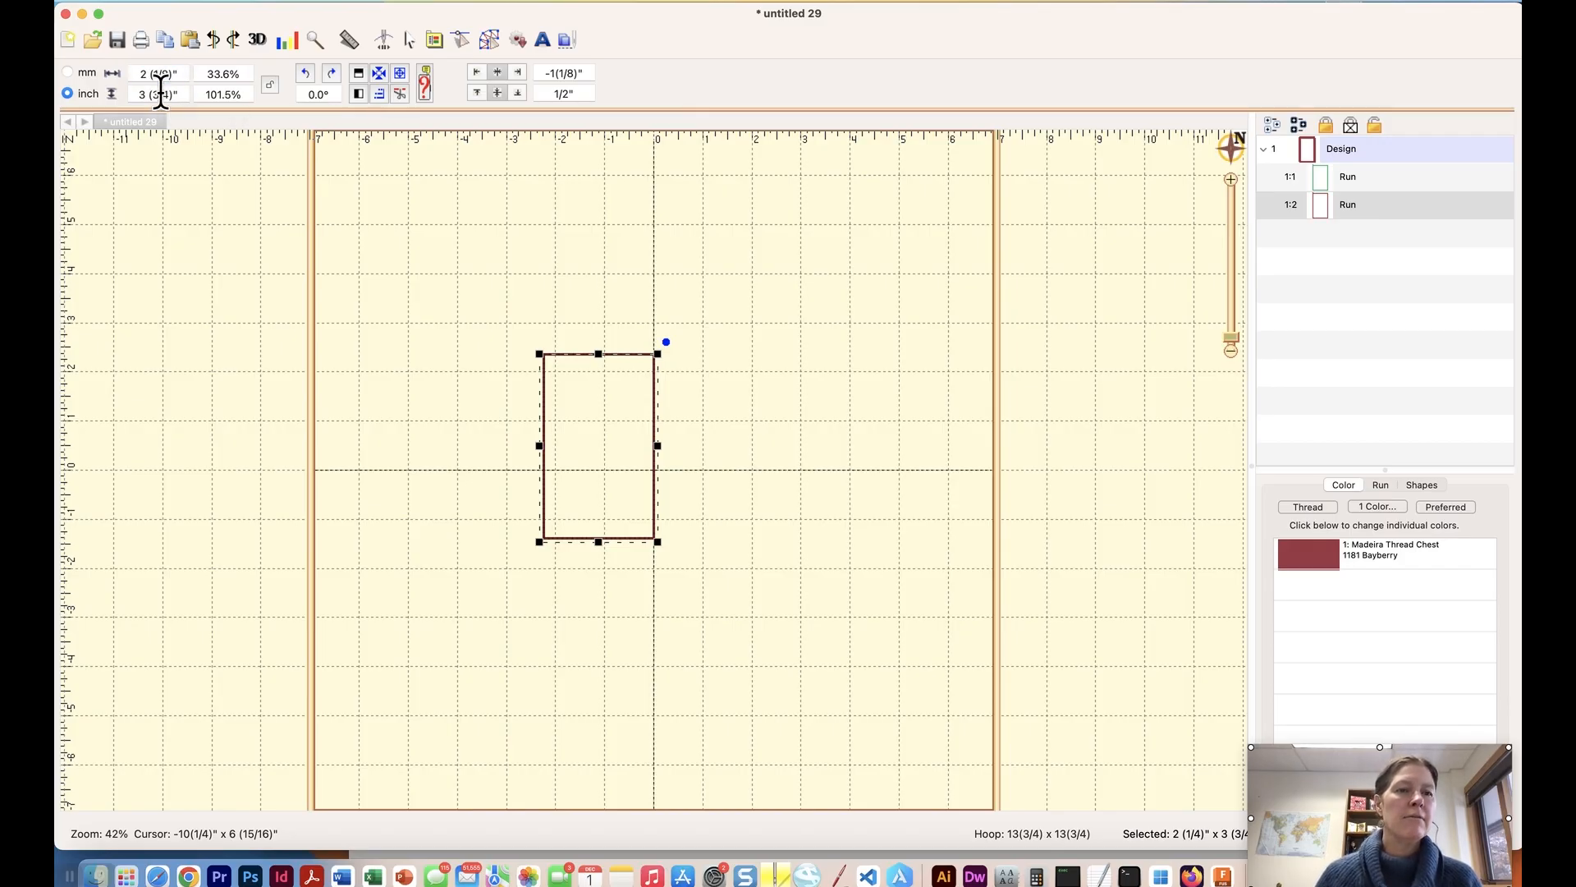
pyautogui.press('BackSpace')
pyautogui.write('5')
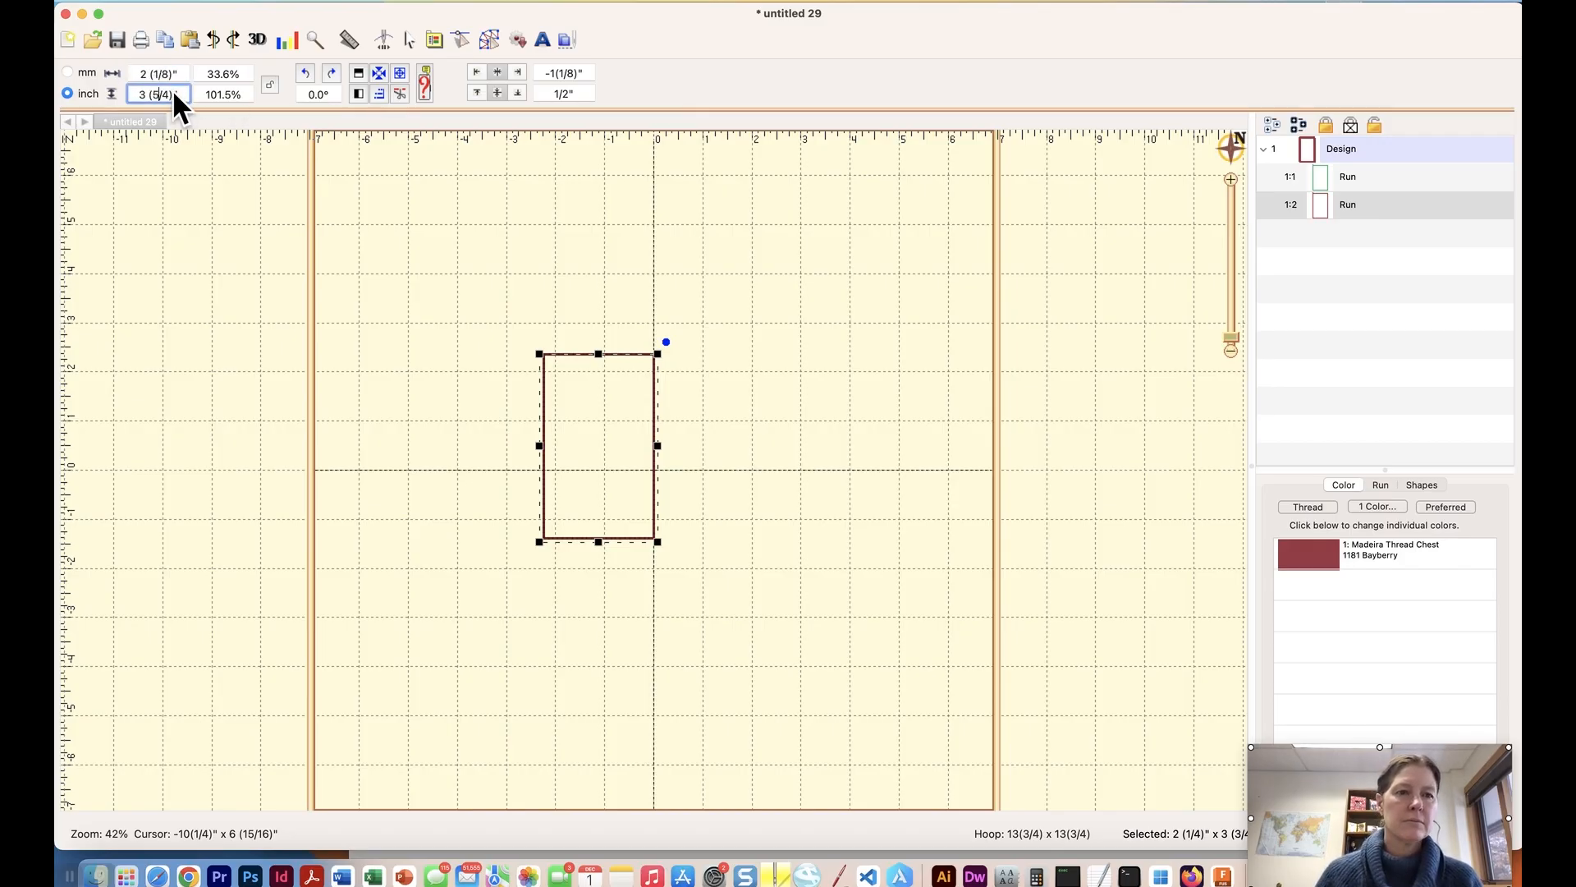
pyautogui.press('Right')
pyautogui.press('Right')
pyautogui.press('BackSpace')
pyautogui.write('8')
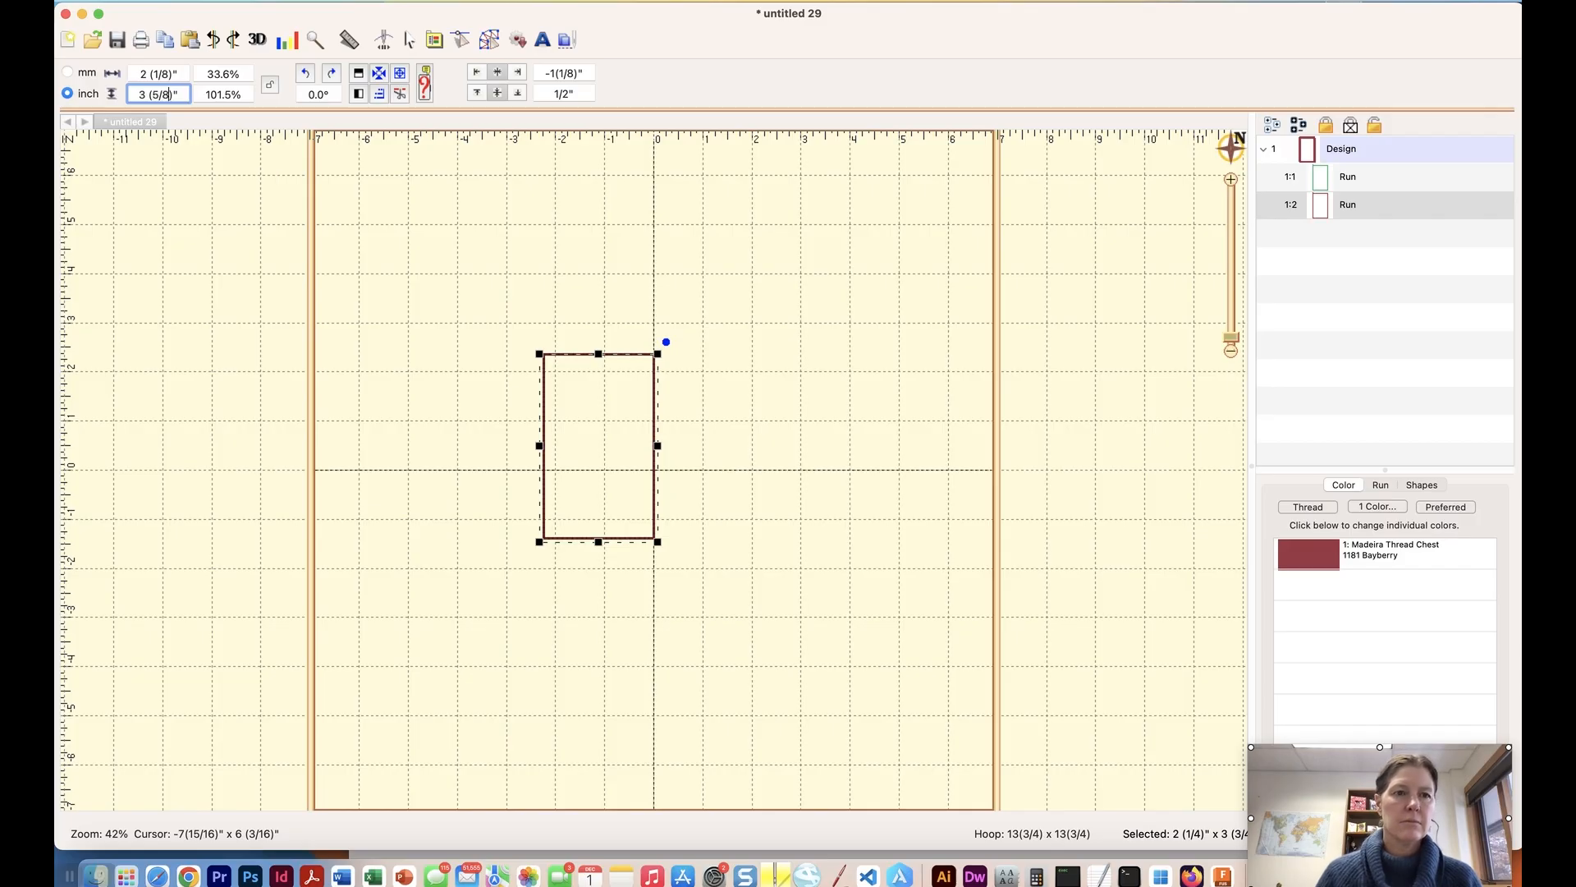
pyautogui.press('Return')
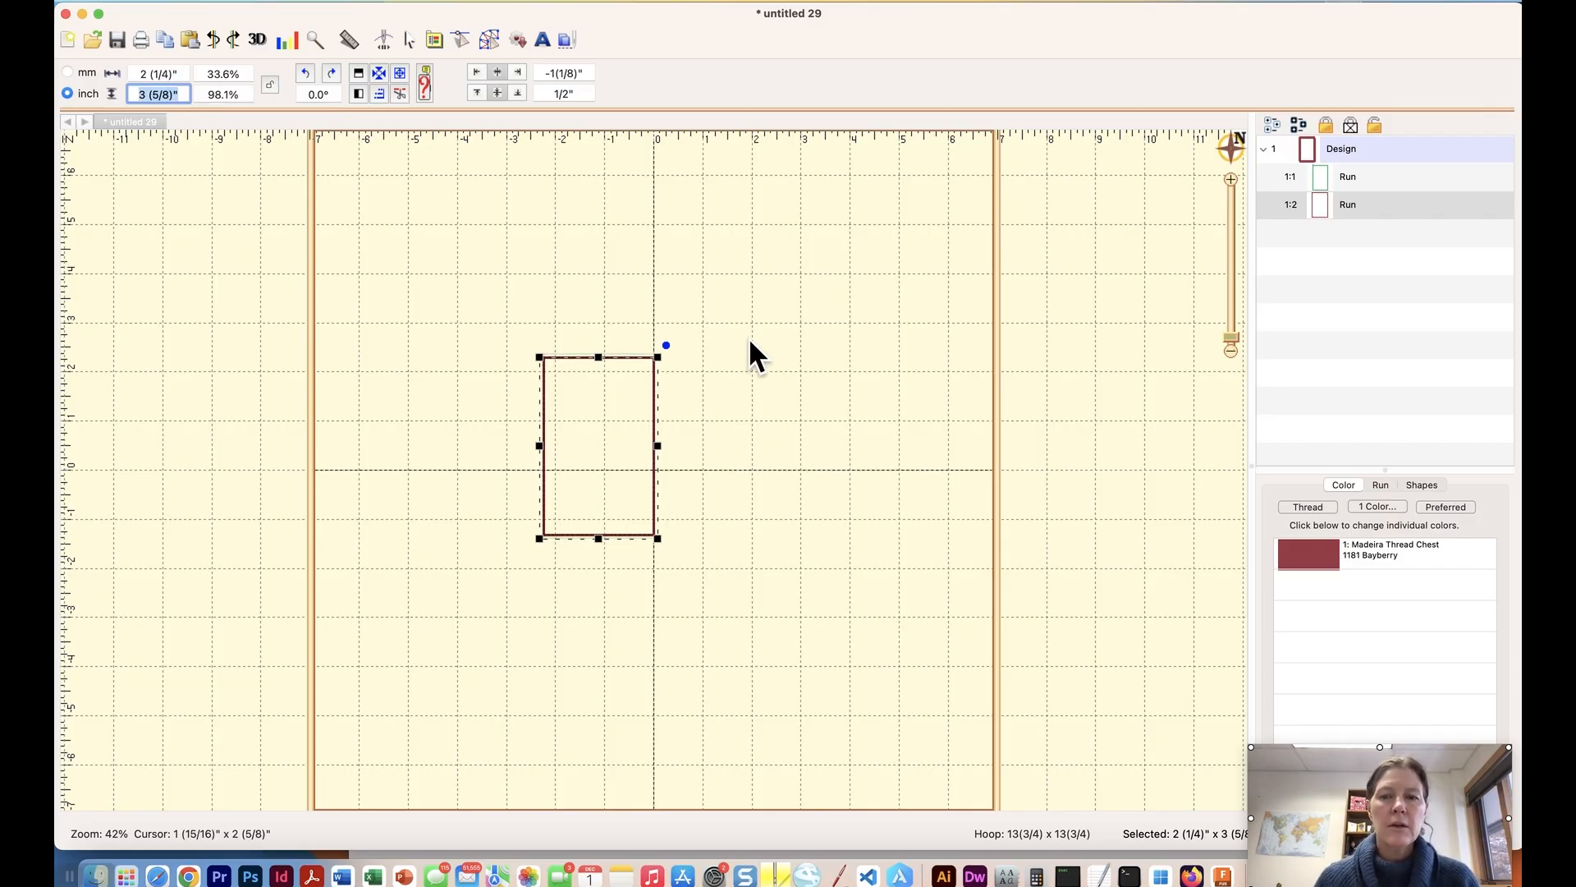
# Set the Bayberry rectangle's width to 2 1/8" and deselect it.
pyautogui.click(1232, 179)
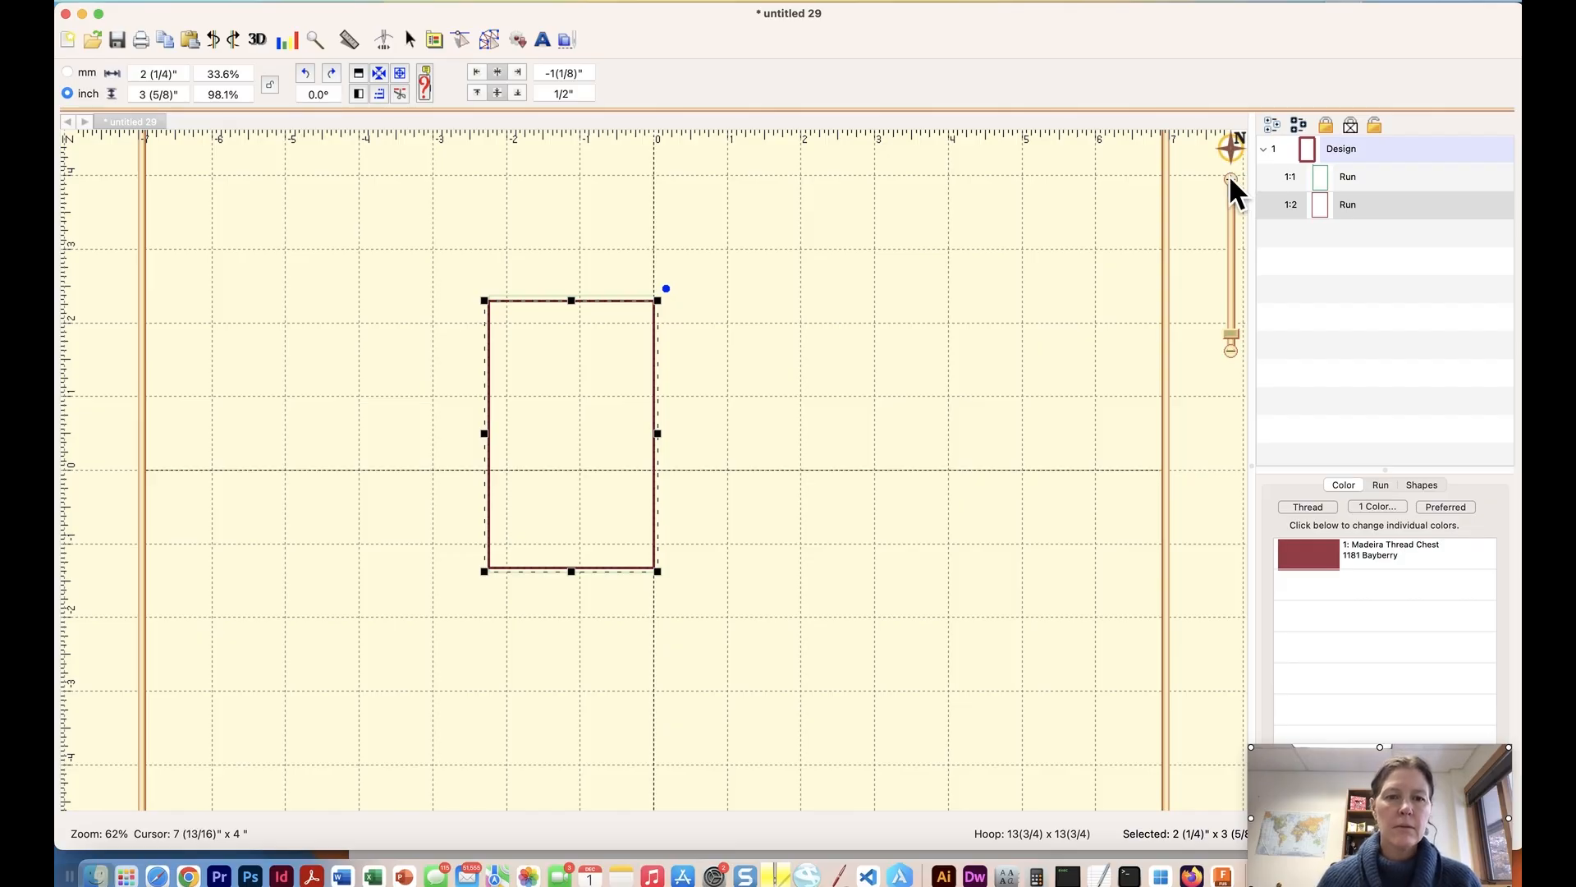
pyautogui.click(1231, 179)
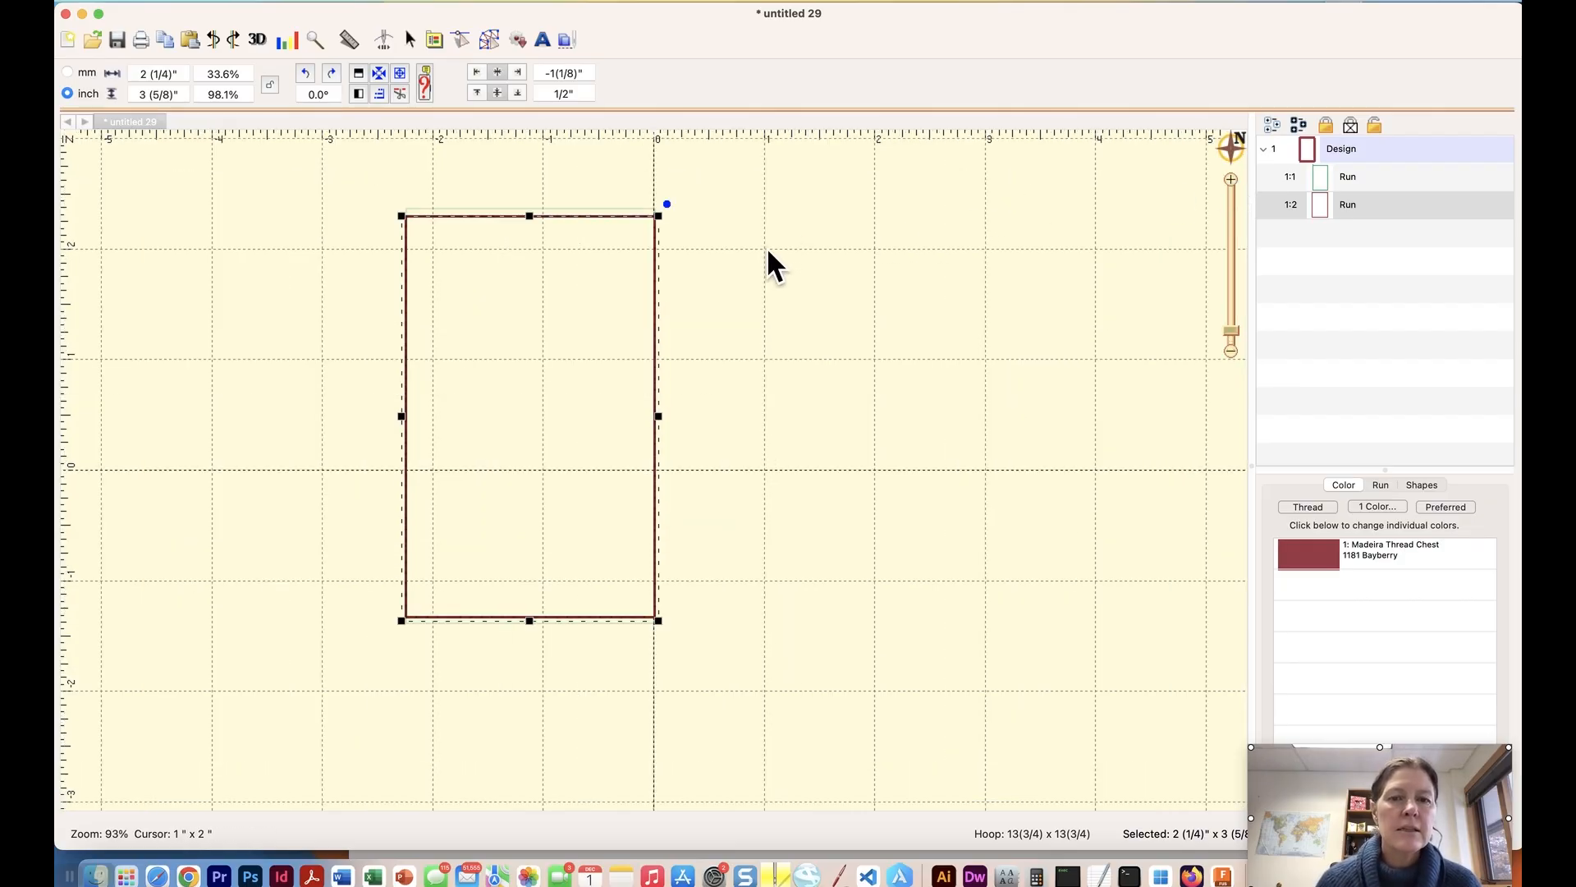
pyautogui.click(776, 264)
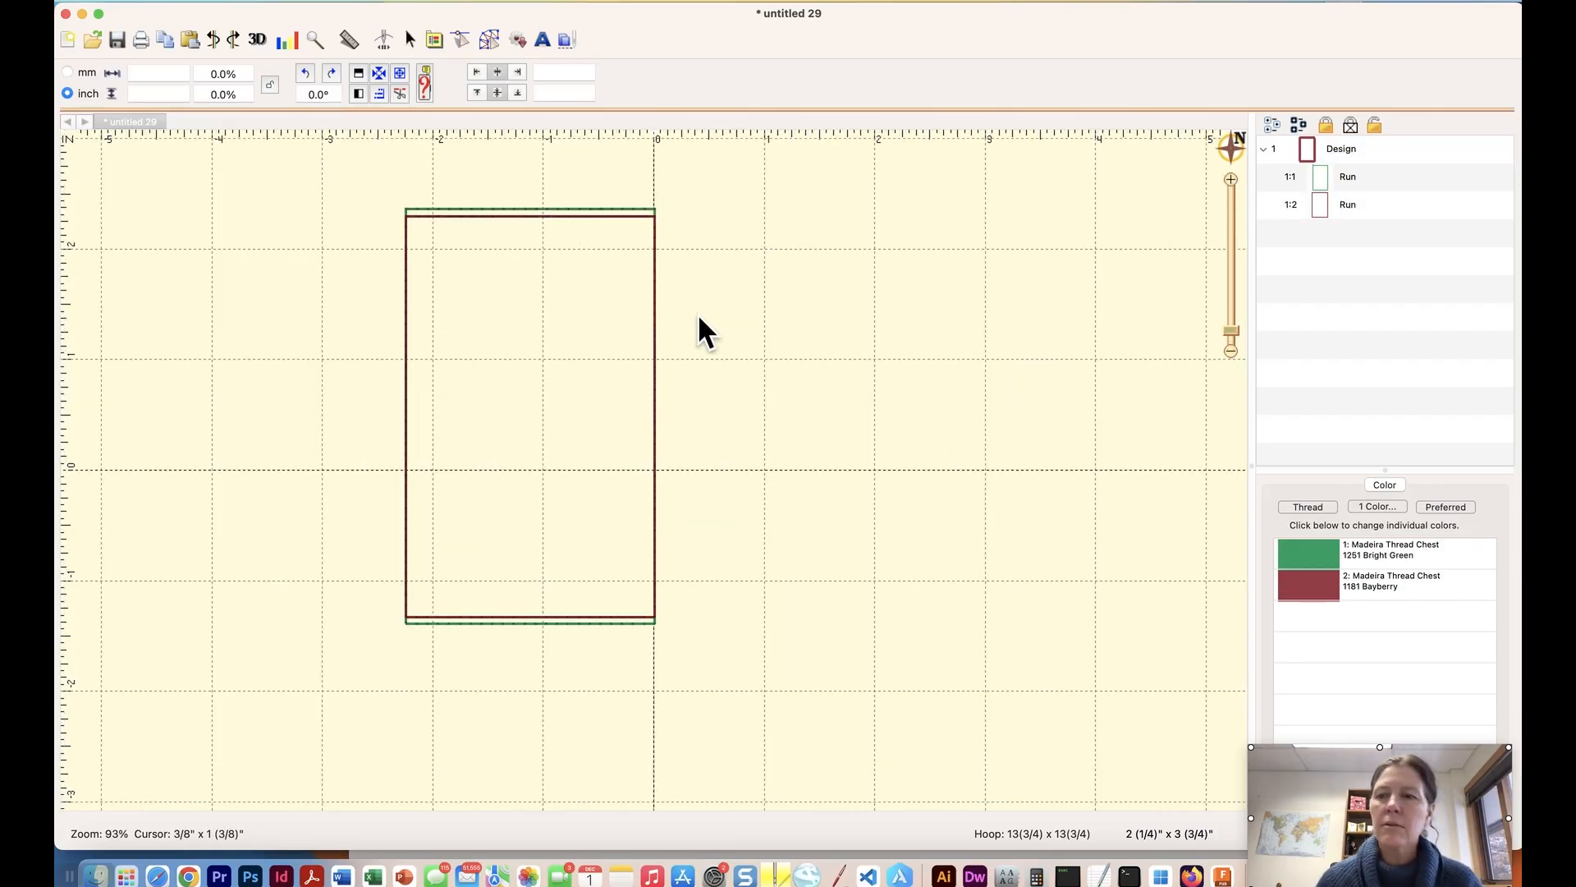
pyautogui.click(544, 219)
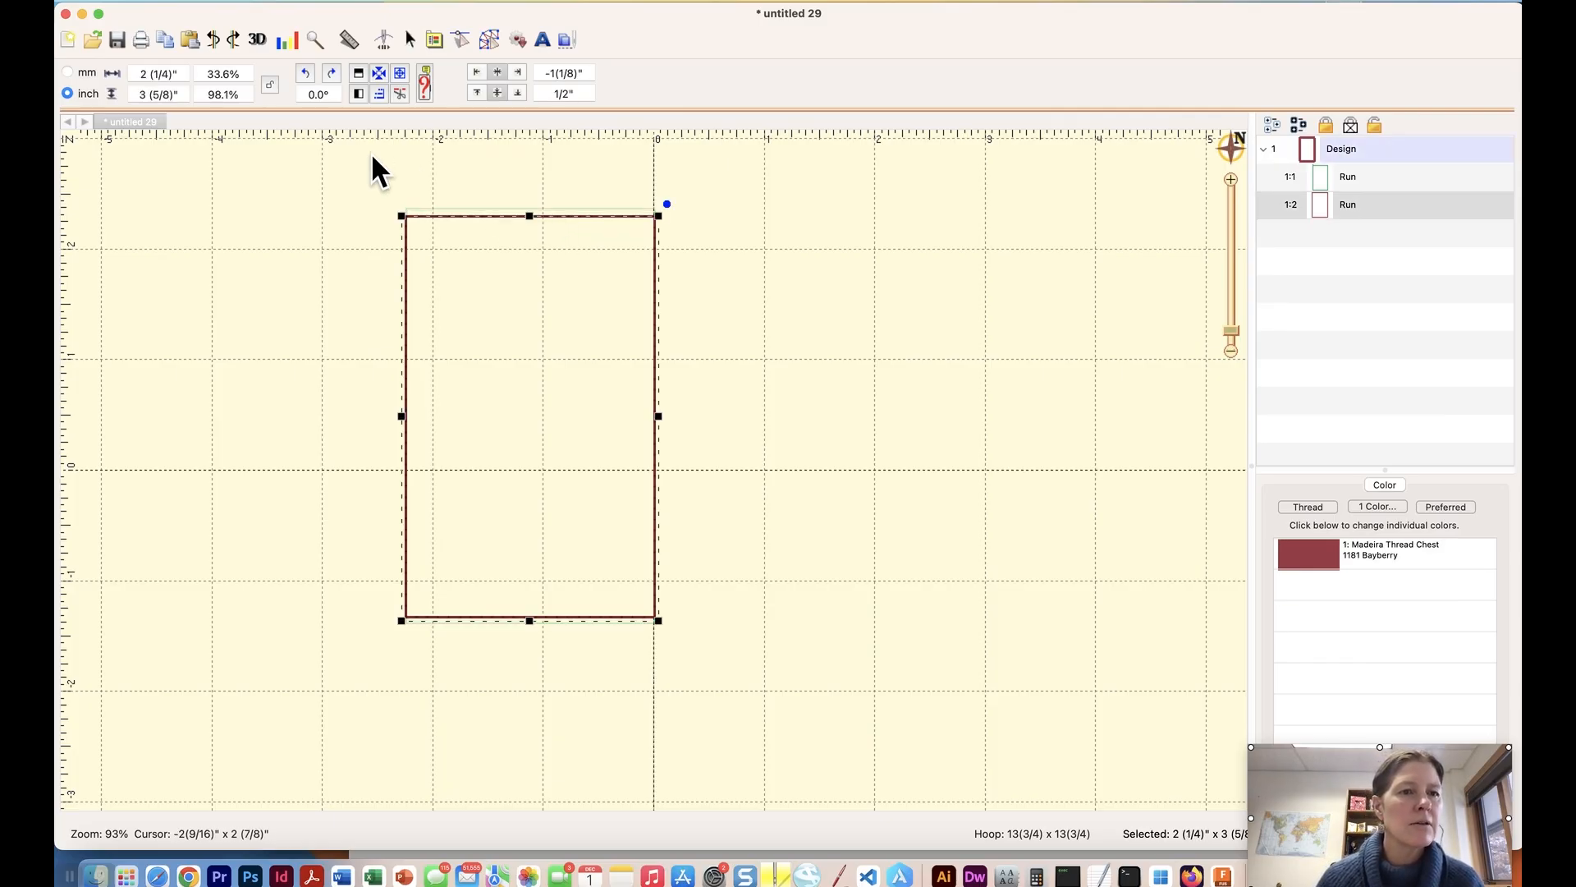
pyautogui.click(160, 74)
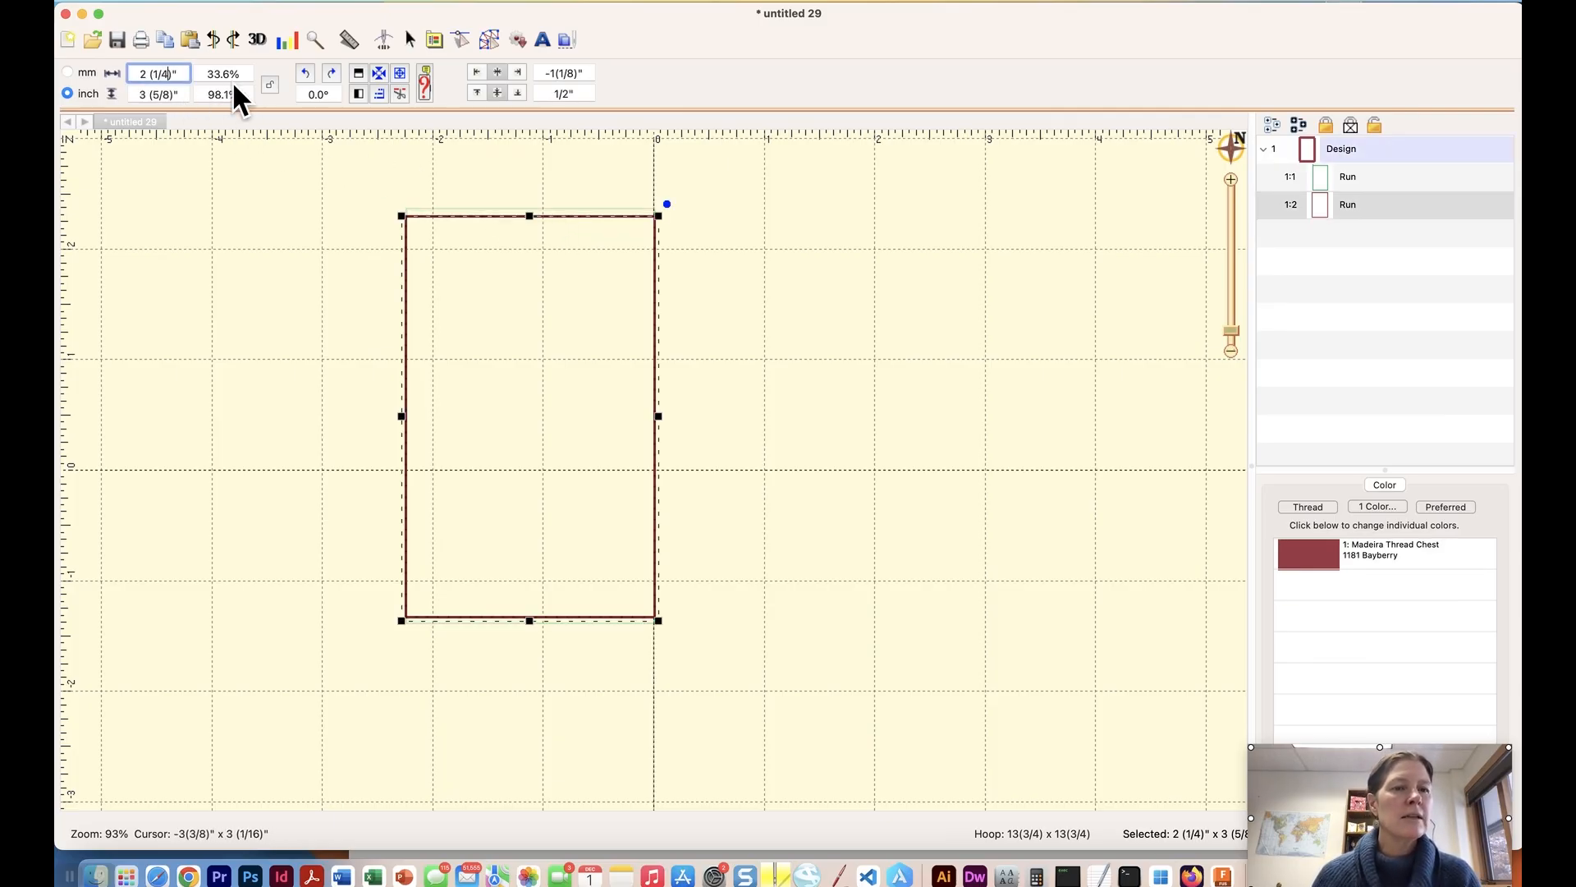
pyautogui.press('BackSpace')
pyautogui.write('8')
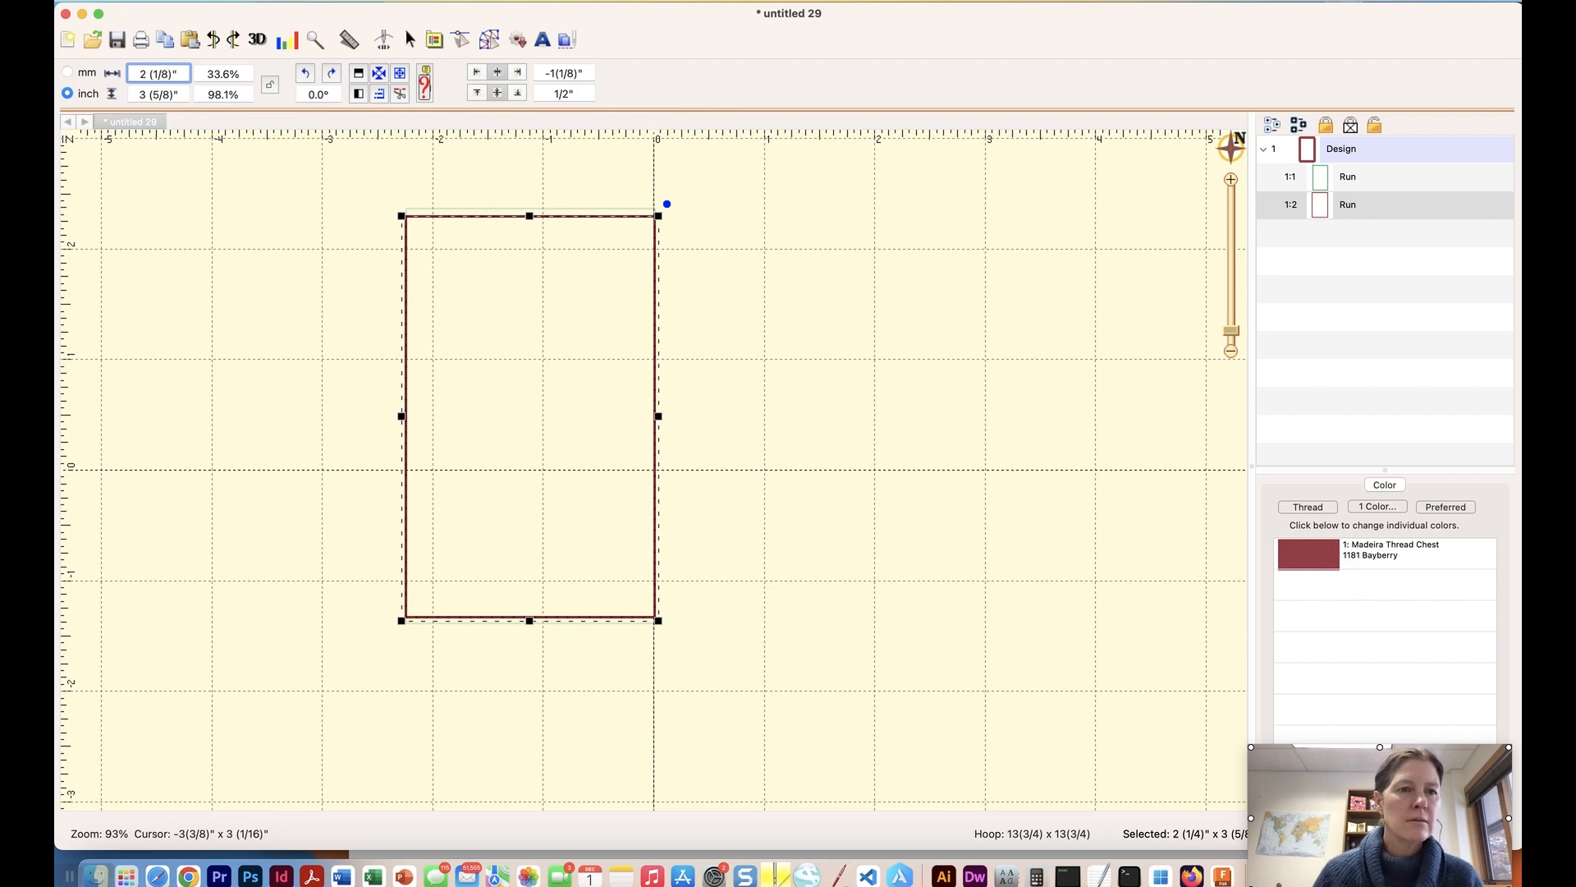
pyautogui.press('Return')
pyautogui.click(706, 258)
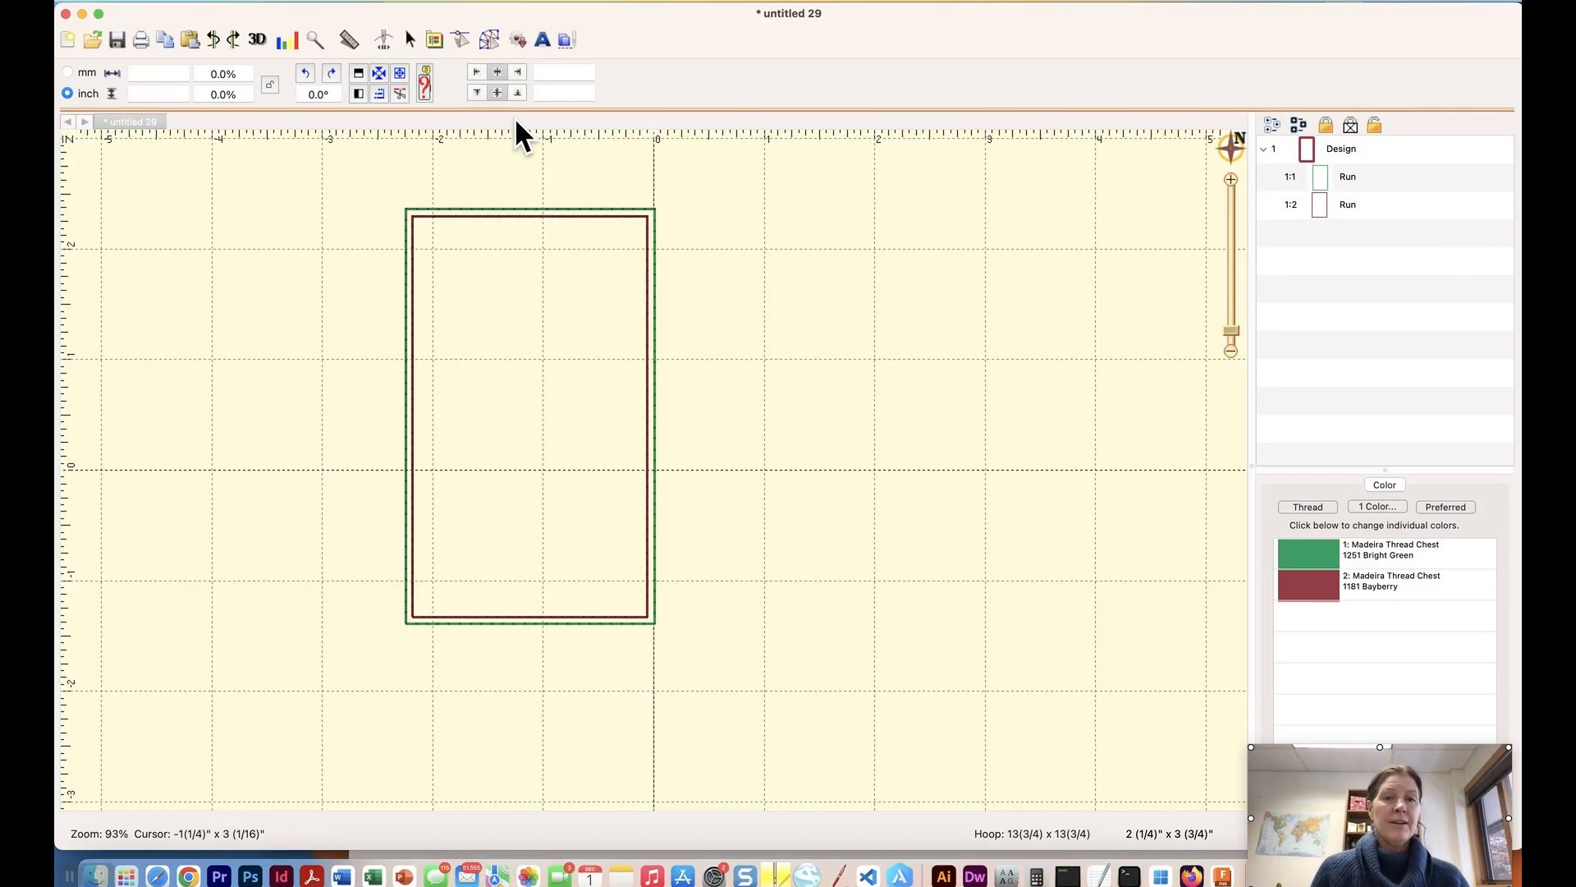
# Draw a straight line about 2 1/4" long, rising about 18° from left to right, across the inner rectangle's upper part.
pyautogui.click(485, 41)
pyautogui.click(287, 73)
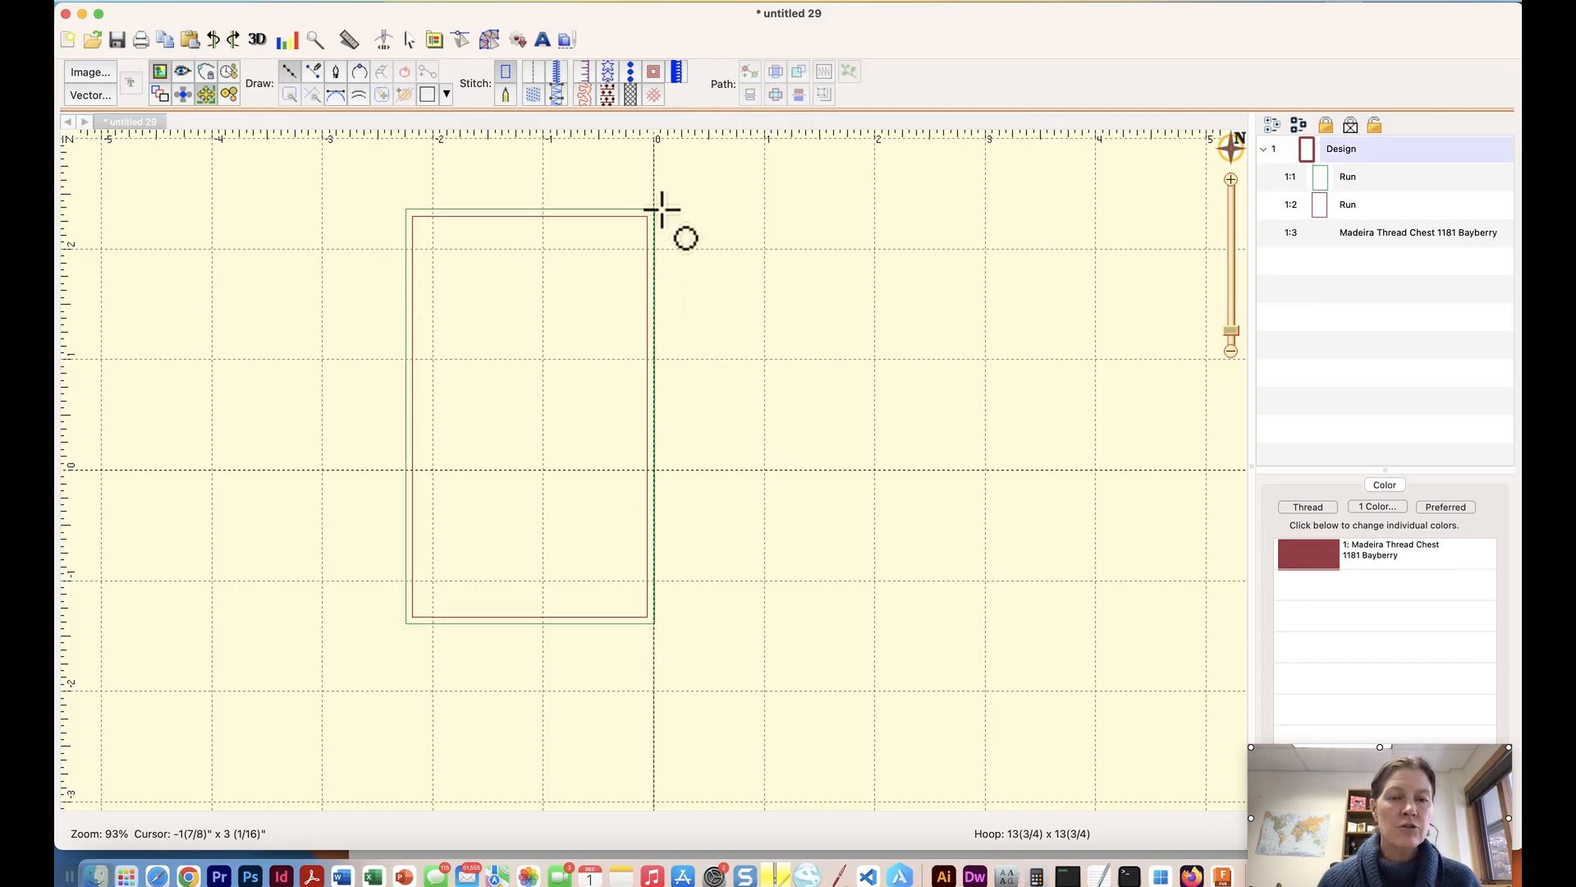
pyautogui.click(1230, 179)
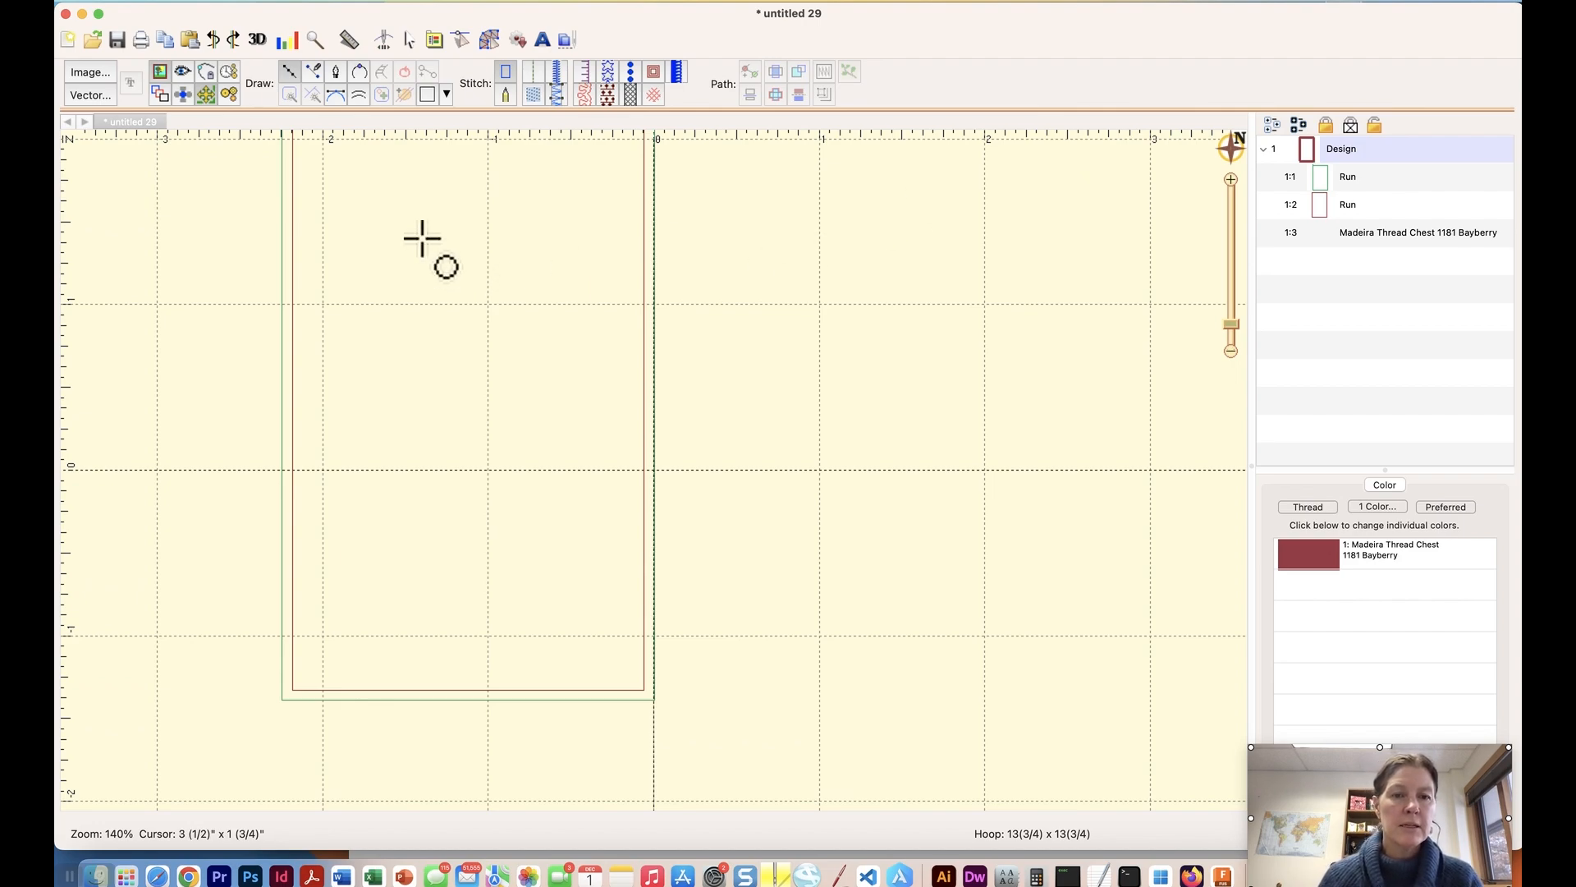
pyautogui.moveTo(440, 255); pyautogui.dragTo(556, 394)
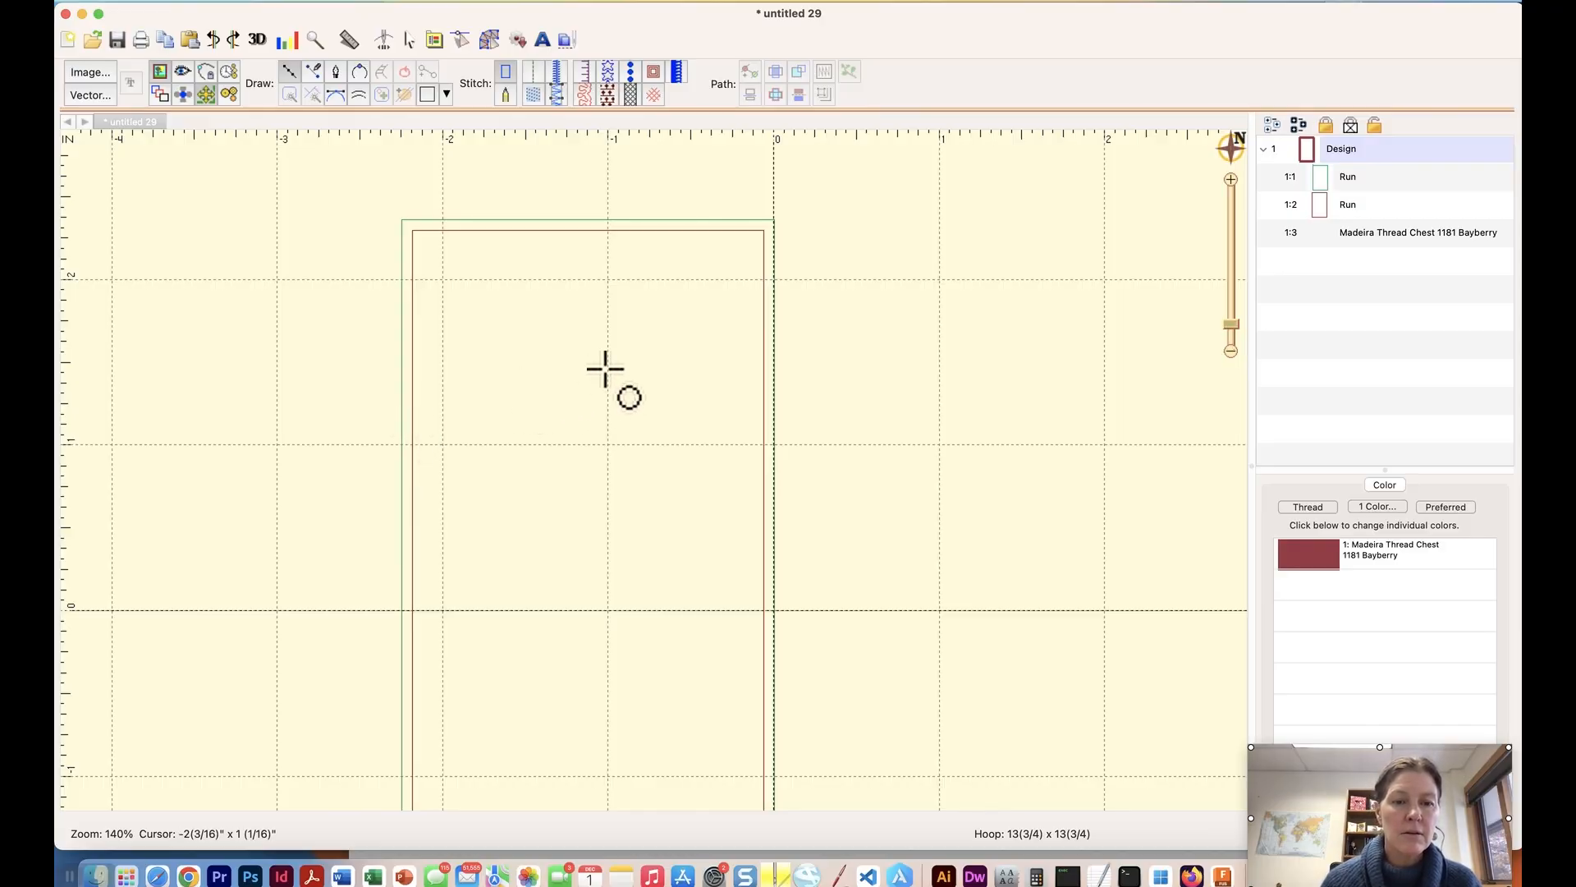
pyautogui.click(413, 428)
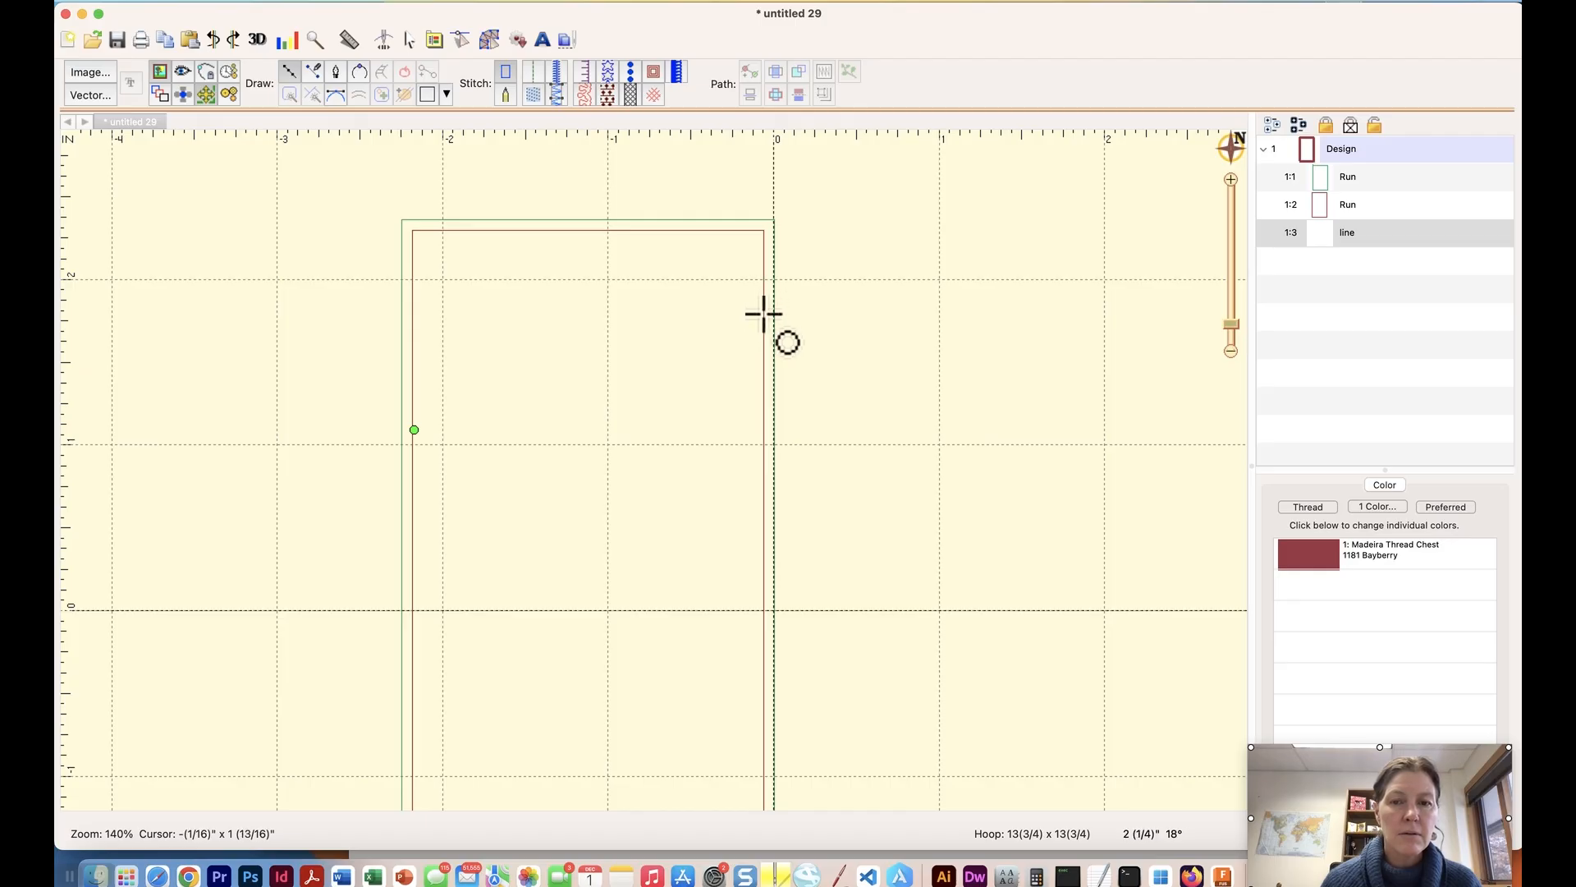
pyautogui.click(766, 315)
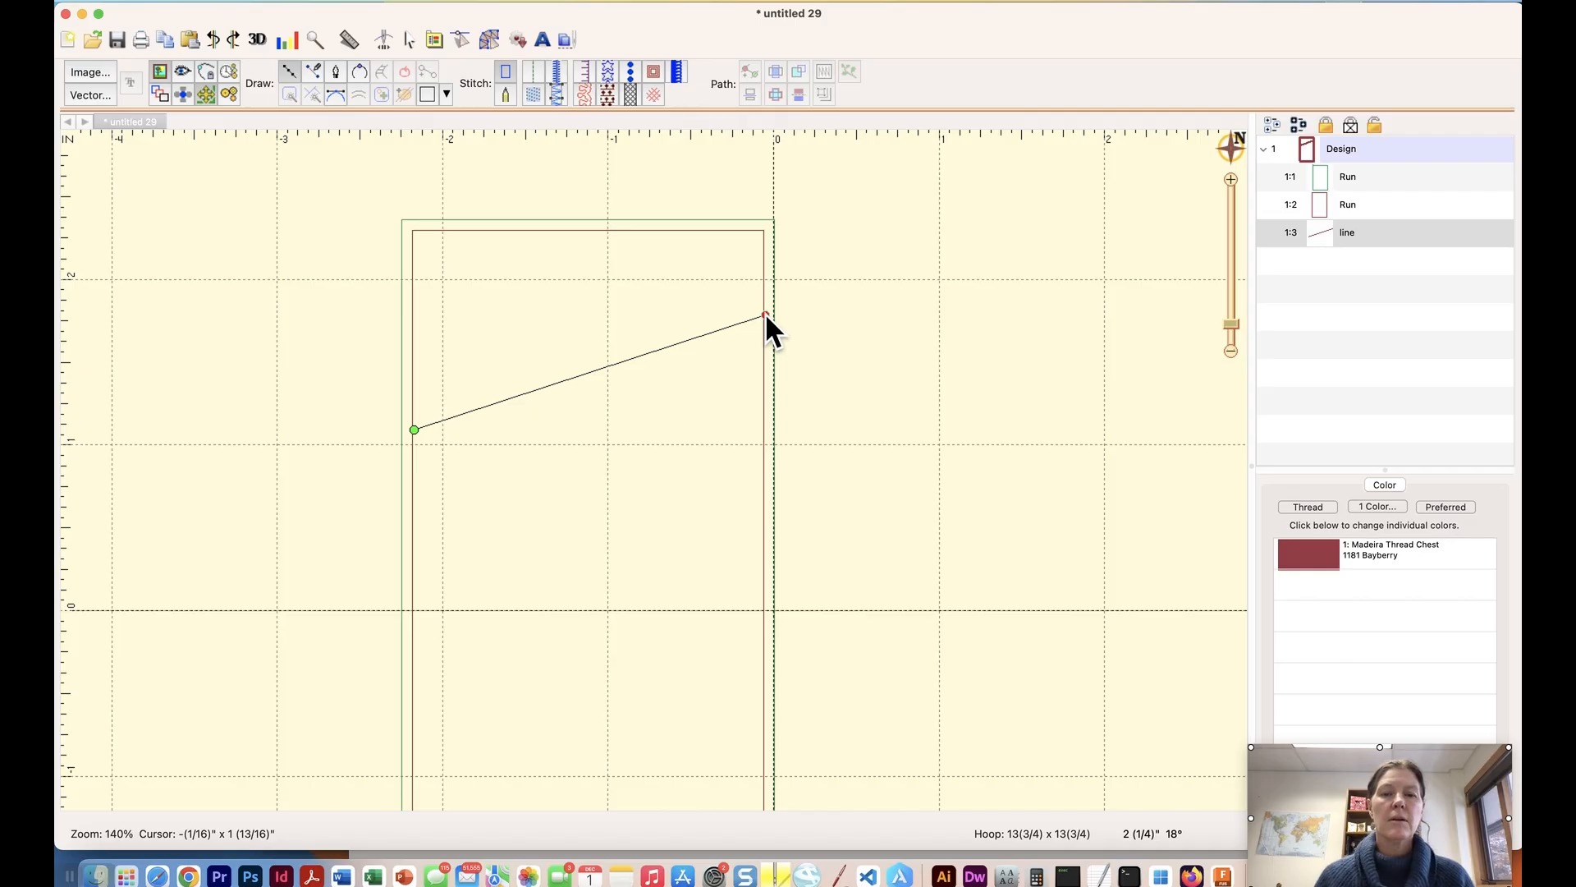
pyautogui.press('Return')
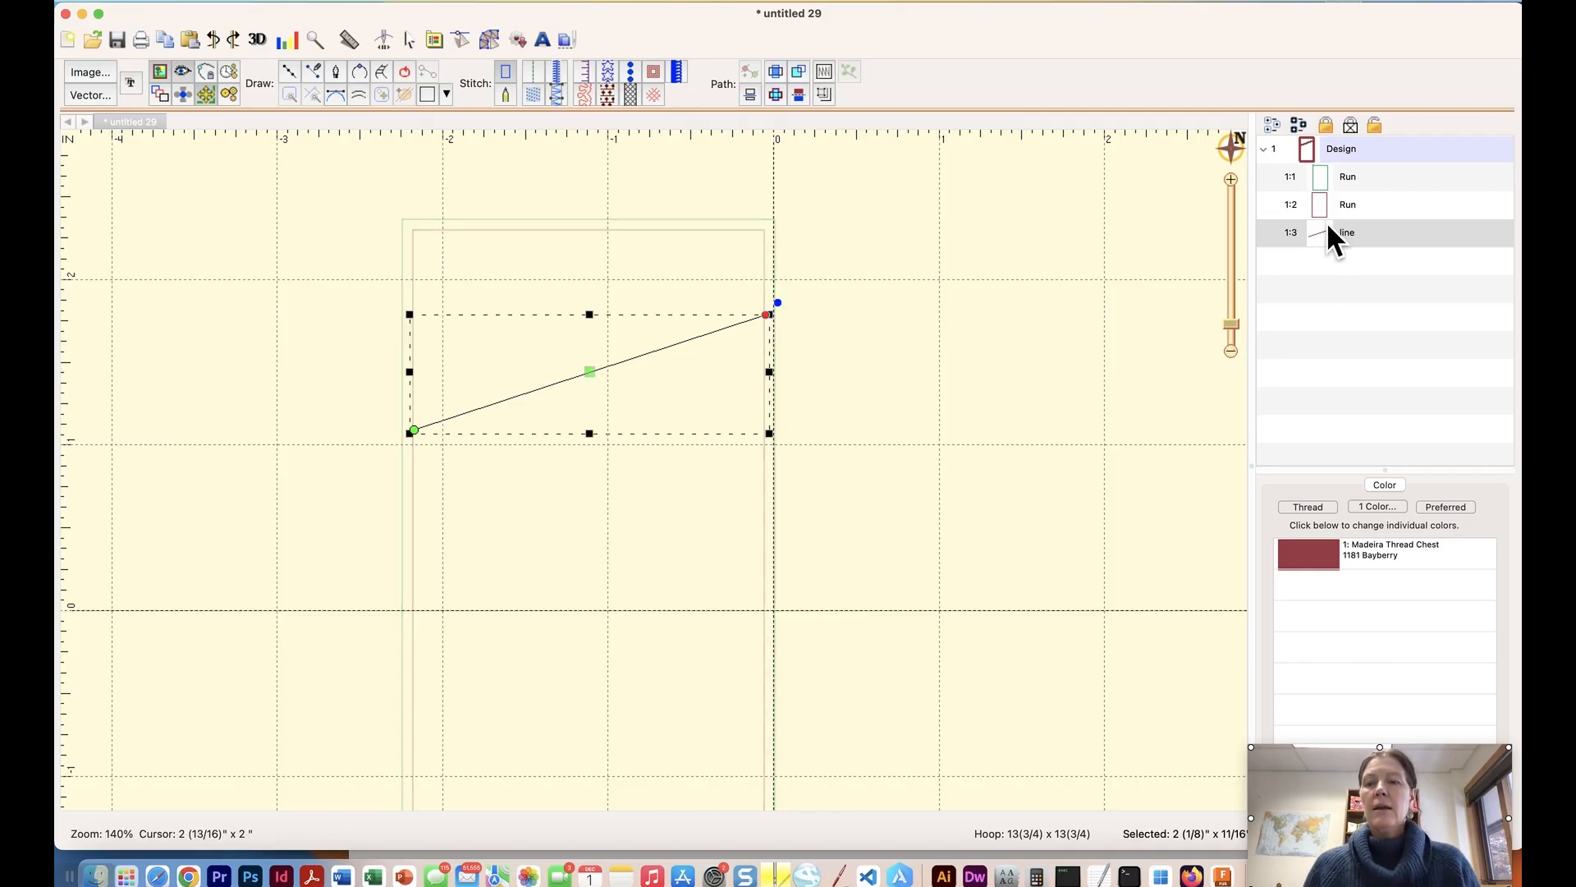
# Convert the slanted line to a Run stitch and set its type to Bean.
pyautogui.click(530, 69)
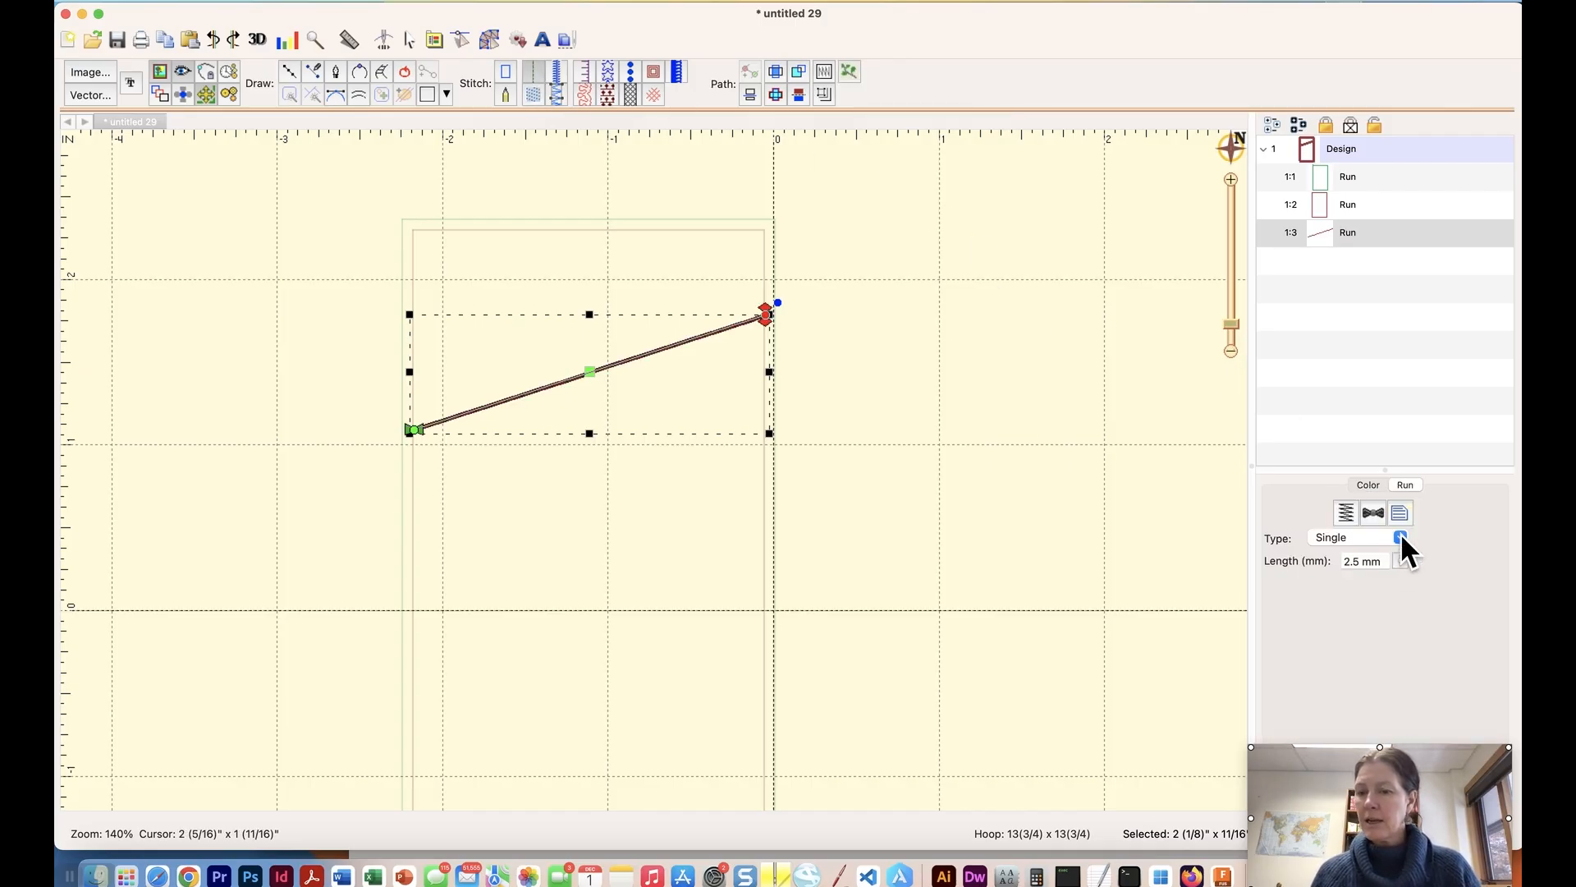
pyautogui.click(1401, 538)
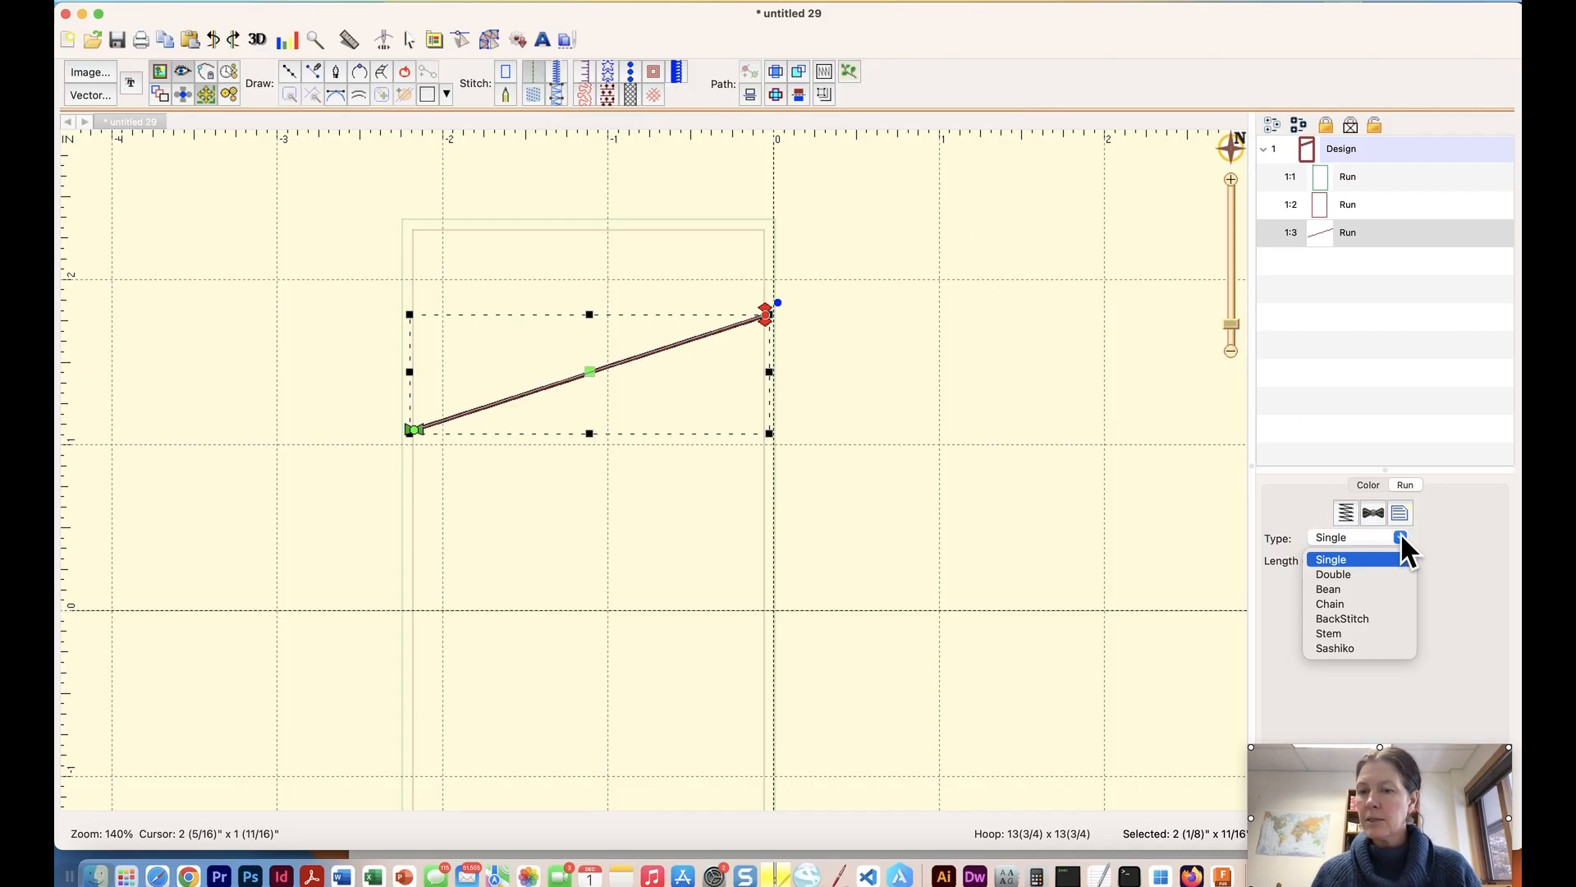
pyautogui.click(1333, 584)
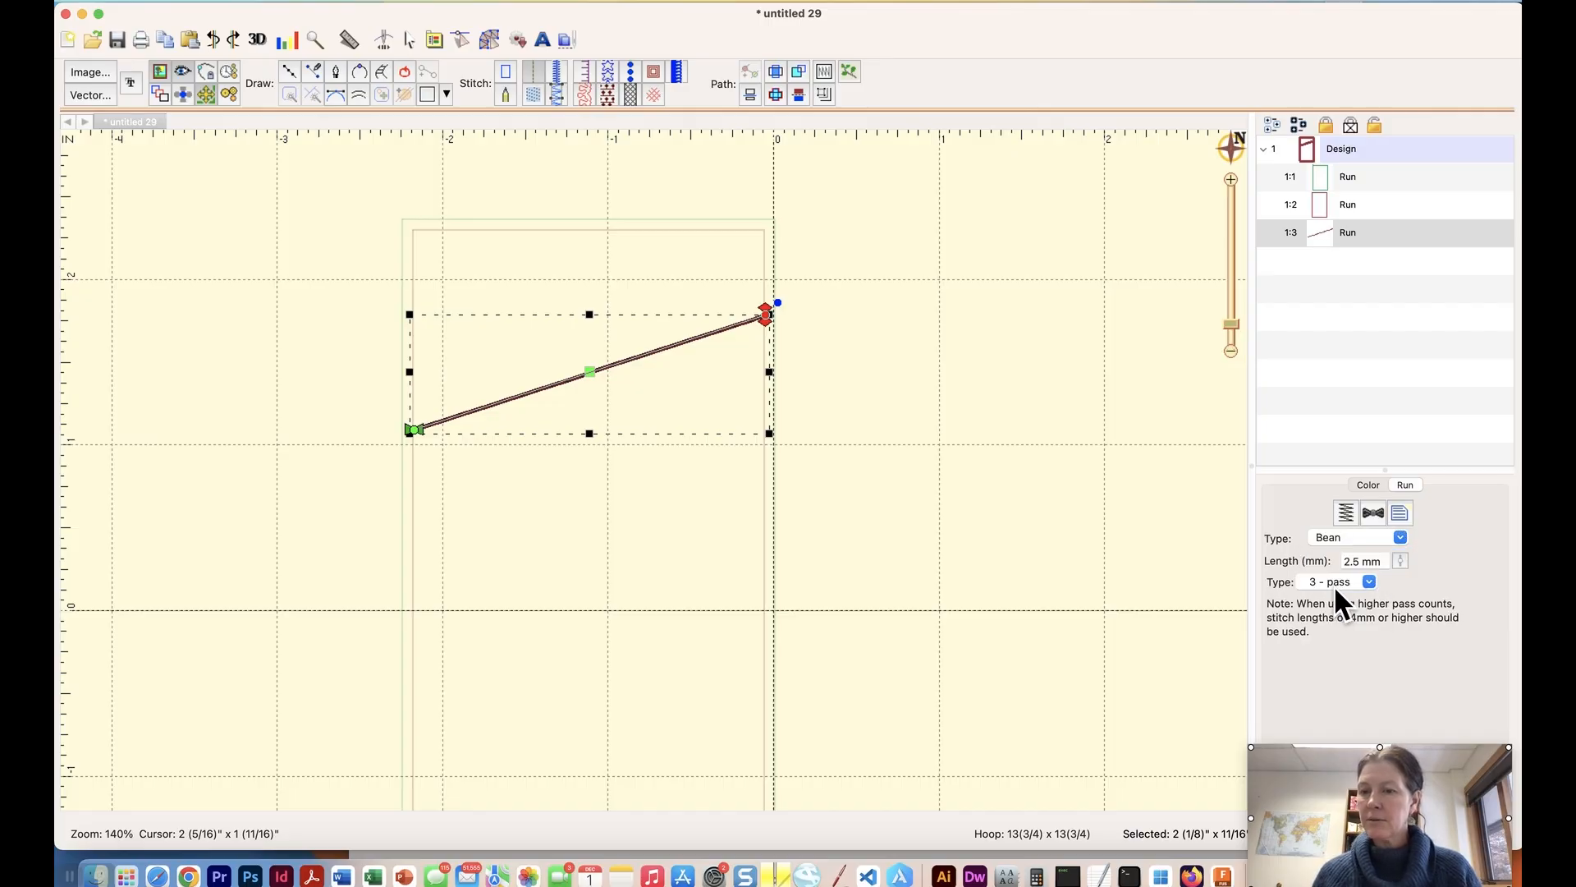
pyautogui.click(1085, 386)
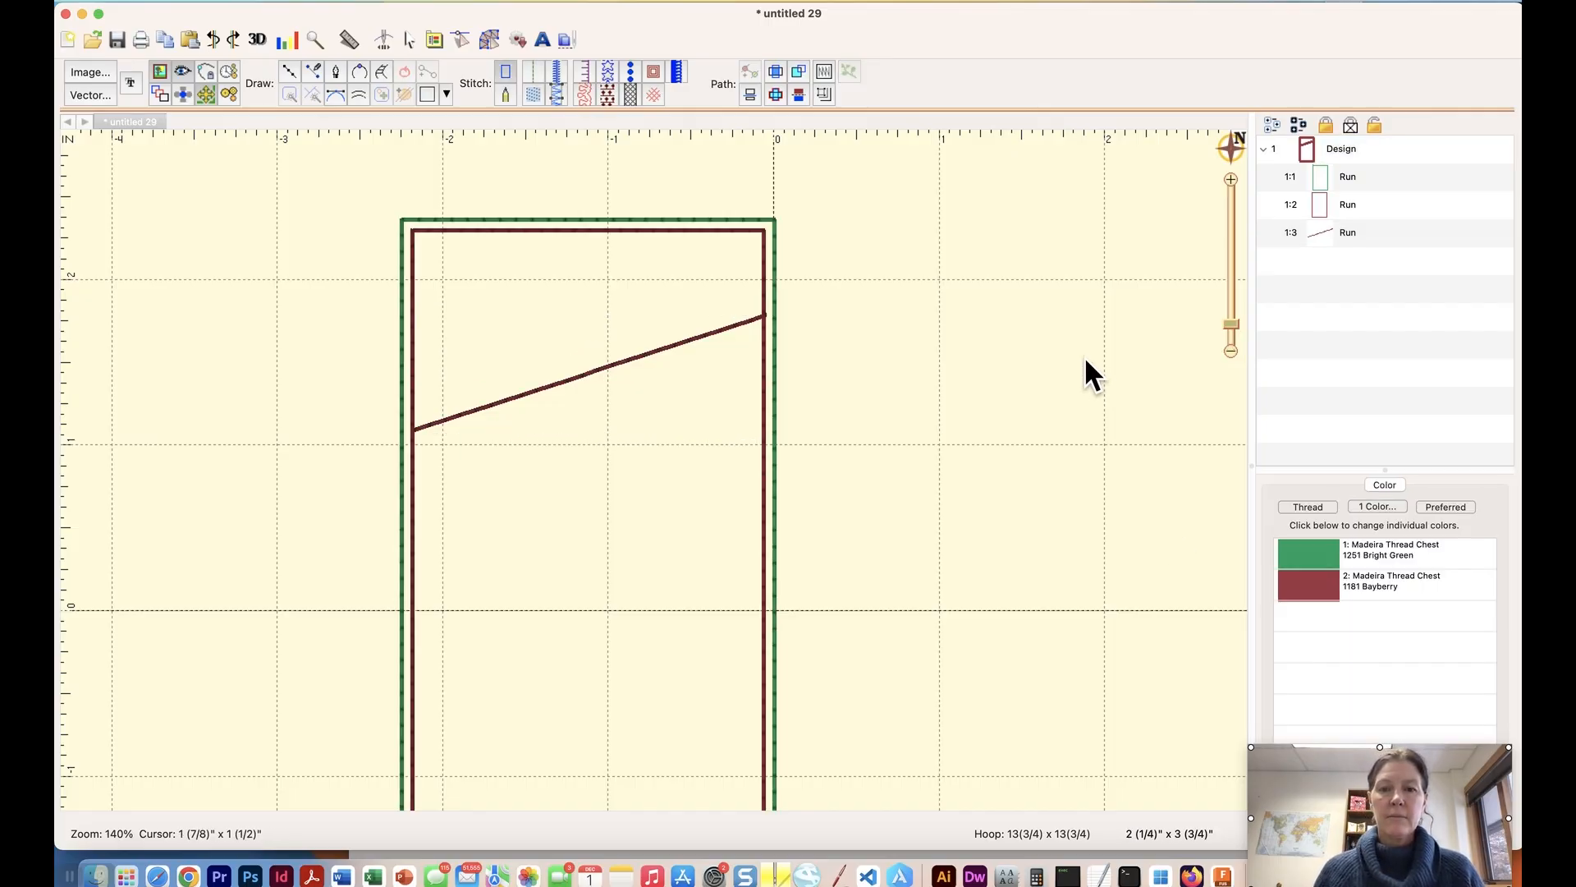
# Change the slanted Bean stitch line's thread colour to Madeira Thread Chest 1116 Pink.
pyautogui.click(719, 329)
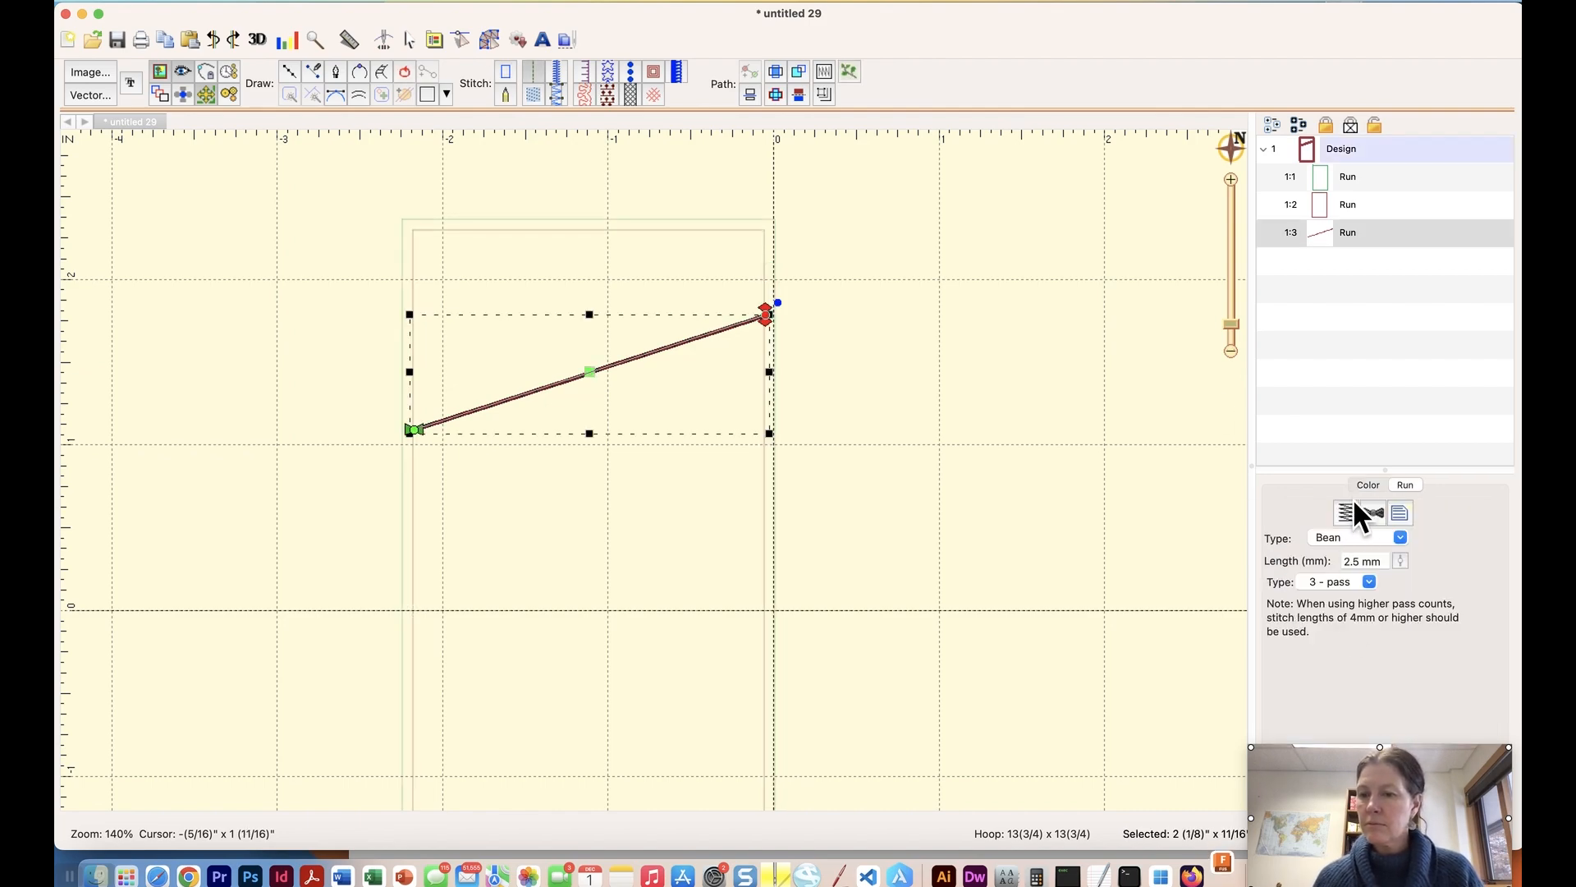
pyautogui.click(1366, 485)
pyautogui.click(1312, 567)
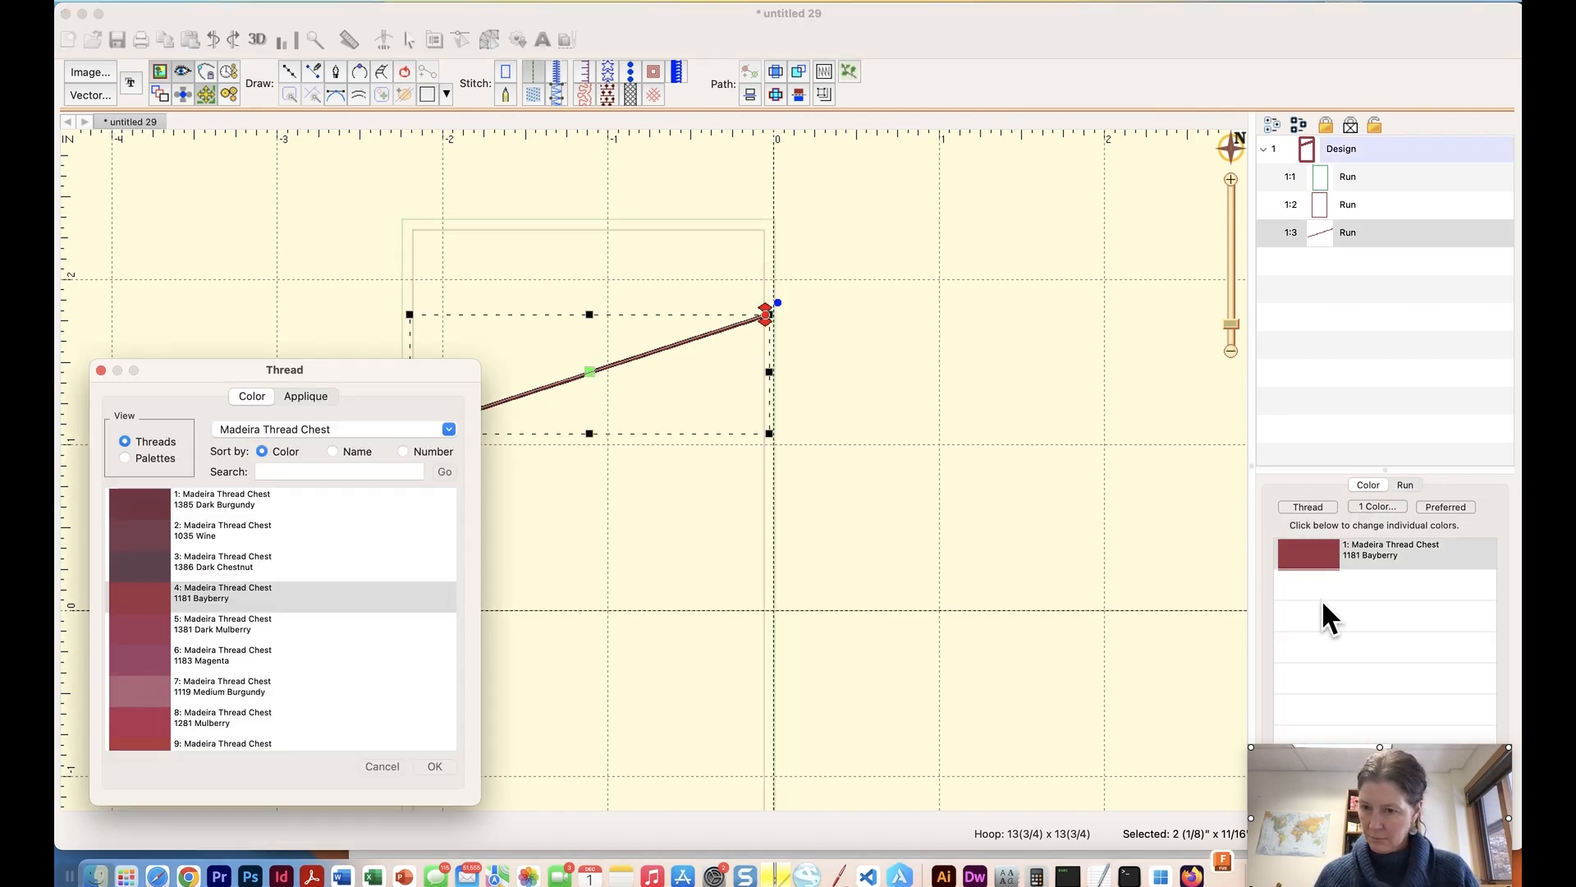
pyautogui.scroll(-10, 294, 610)
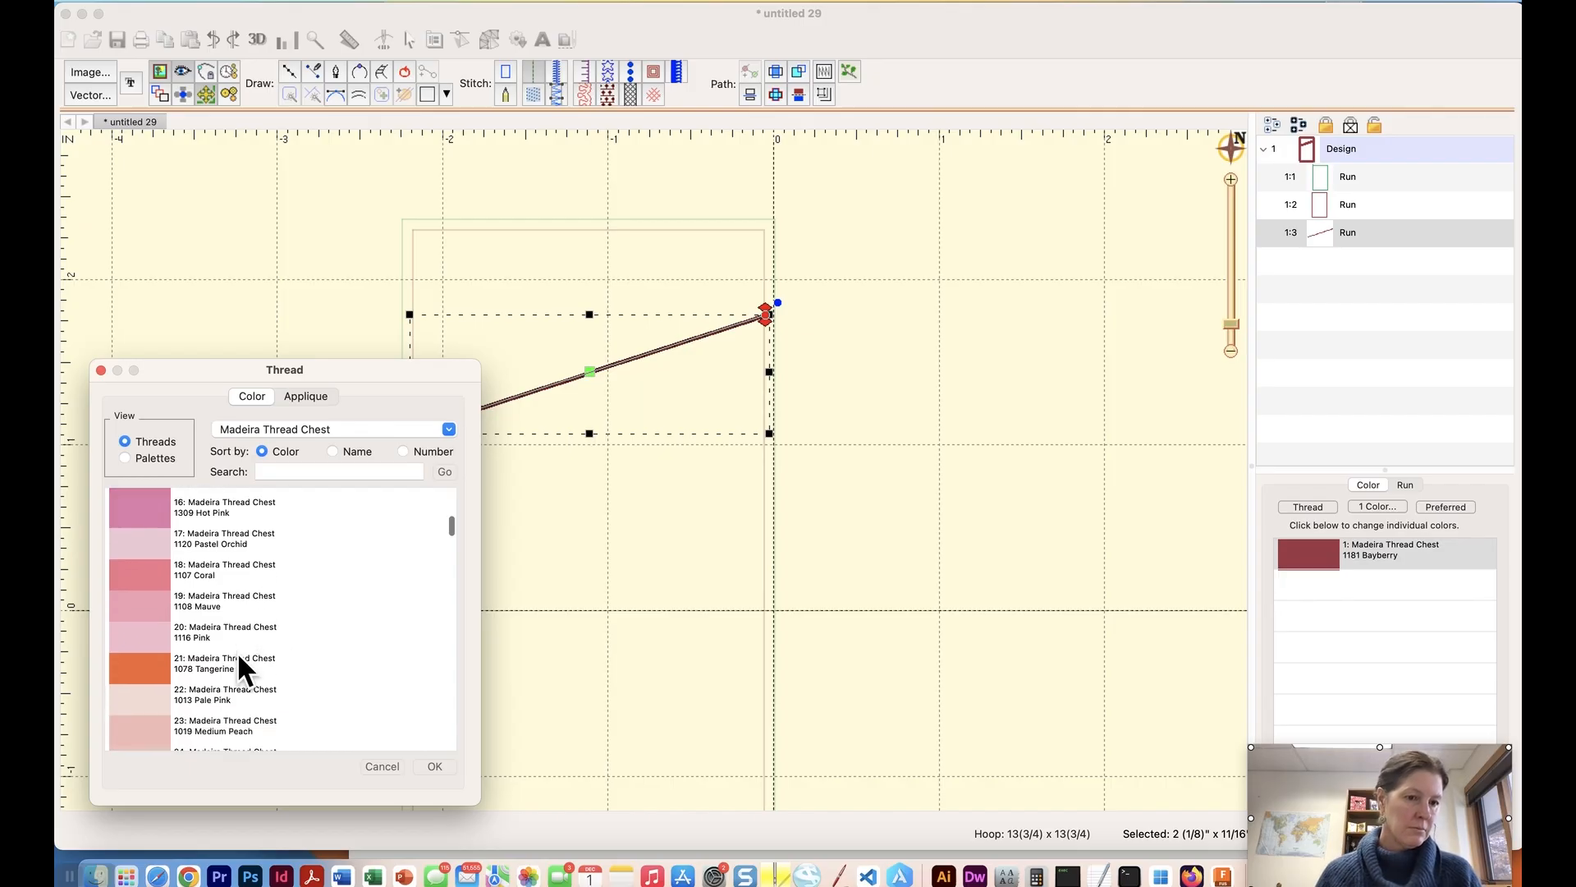
pyautogui.click(144, 599)
pyautogui.click(427, 762)
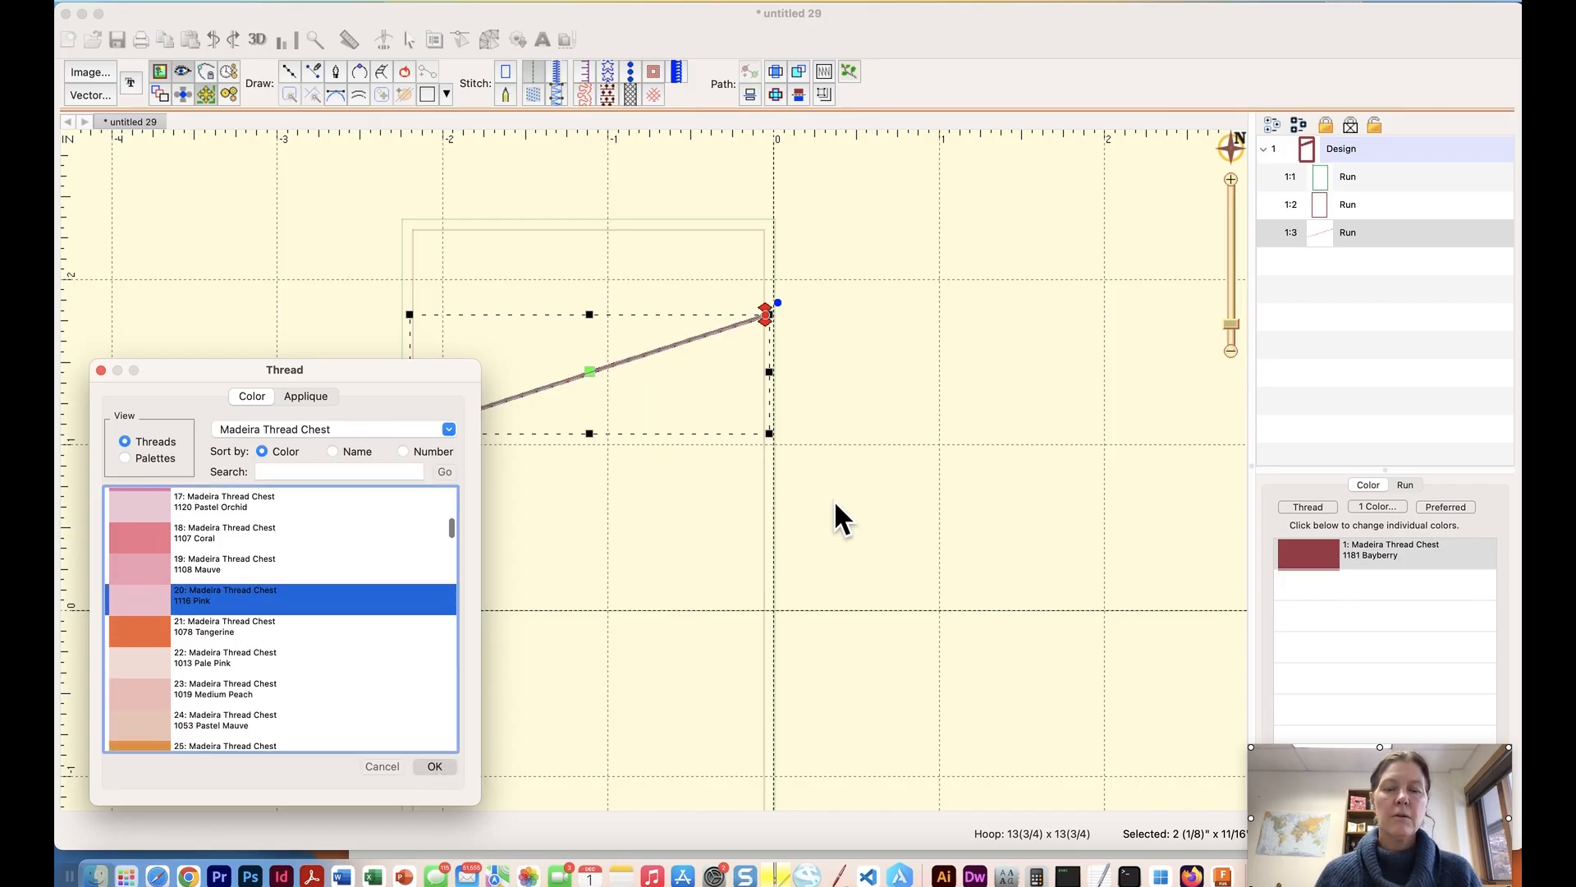
pyautogui.click(918, 437)
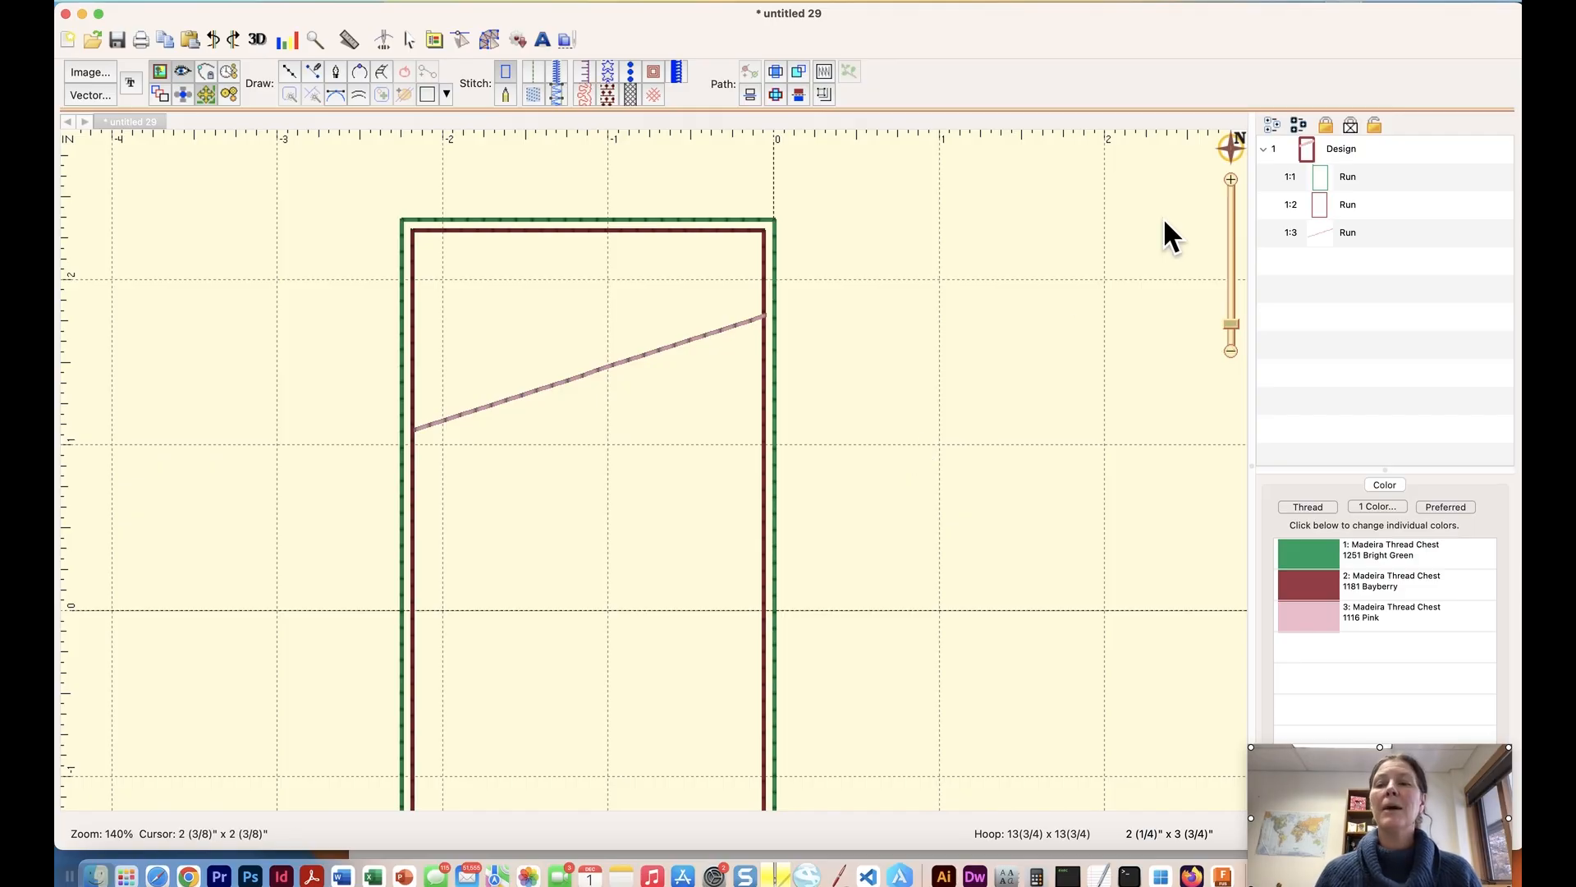
# Move the Bayberry inner rectangle after the slanted line in the stitching order and set its run type to Bean.
pyautogui.click(1317, 204)
pyautogui.moveTo(1319, 206); pyautogui.dragTo(1315, 243)
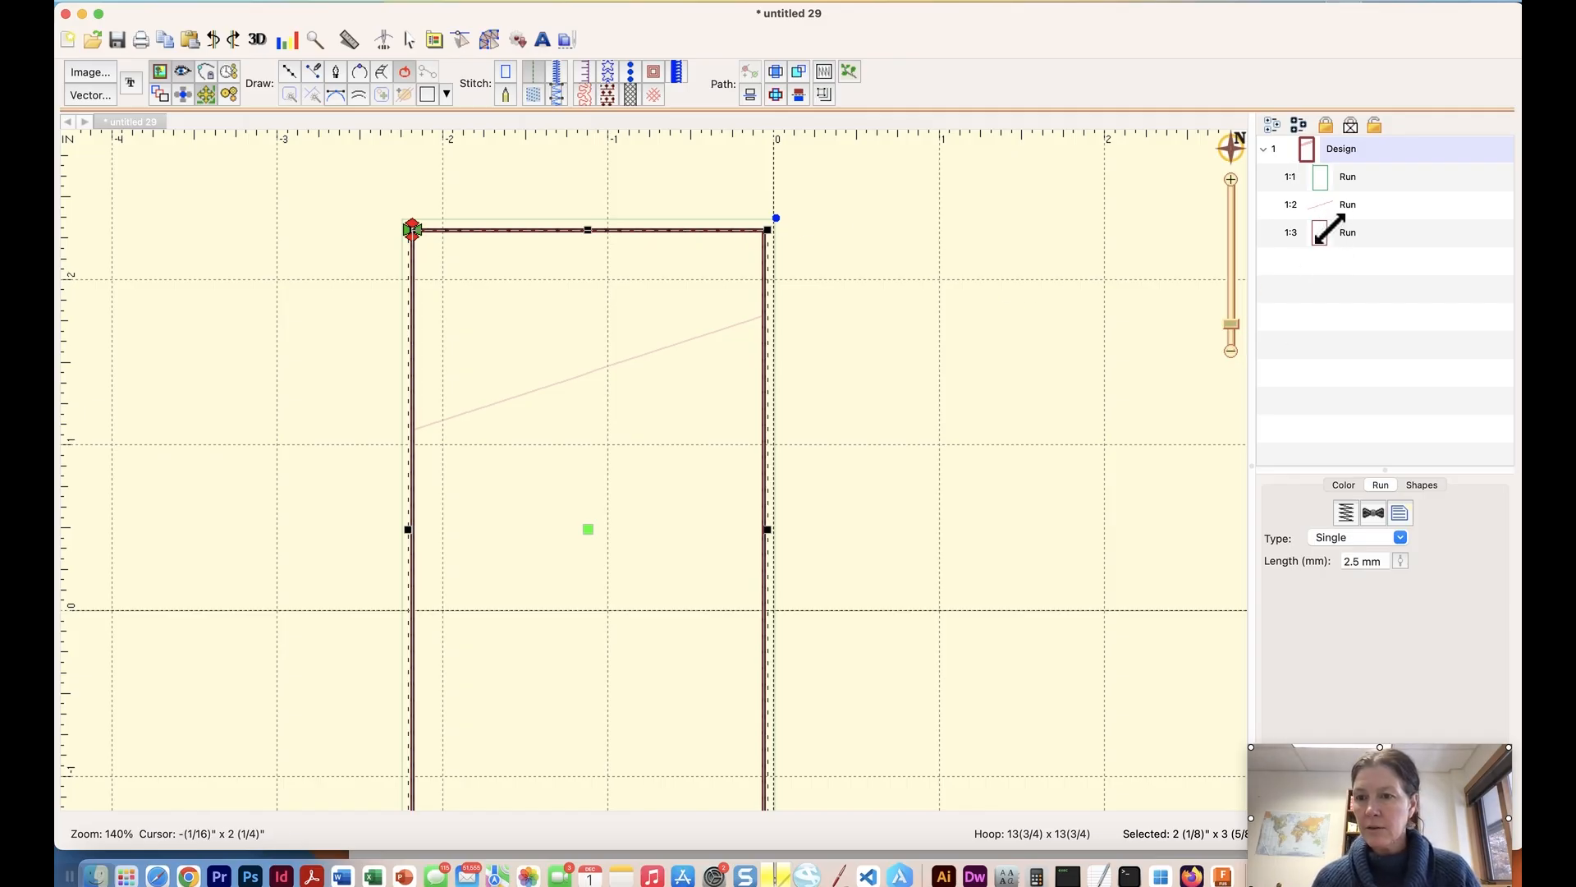
pyautogui.click(1400, 538)
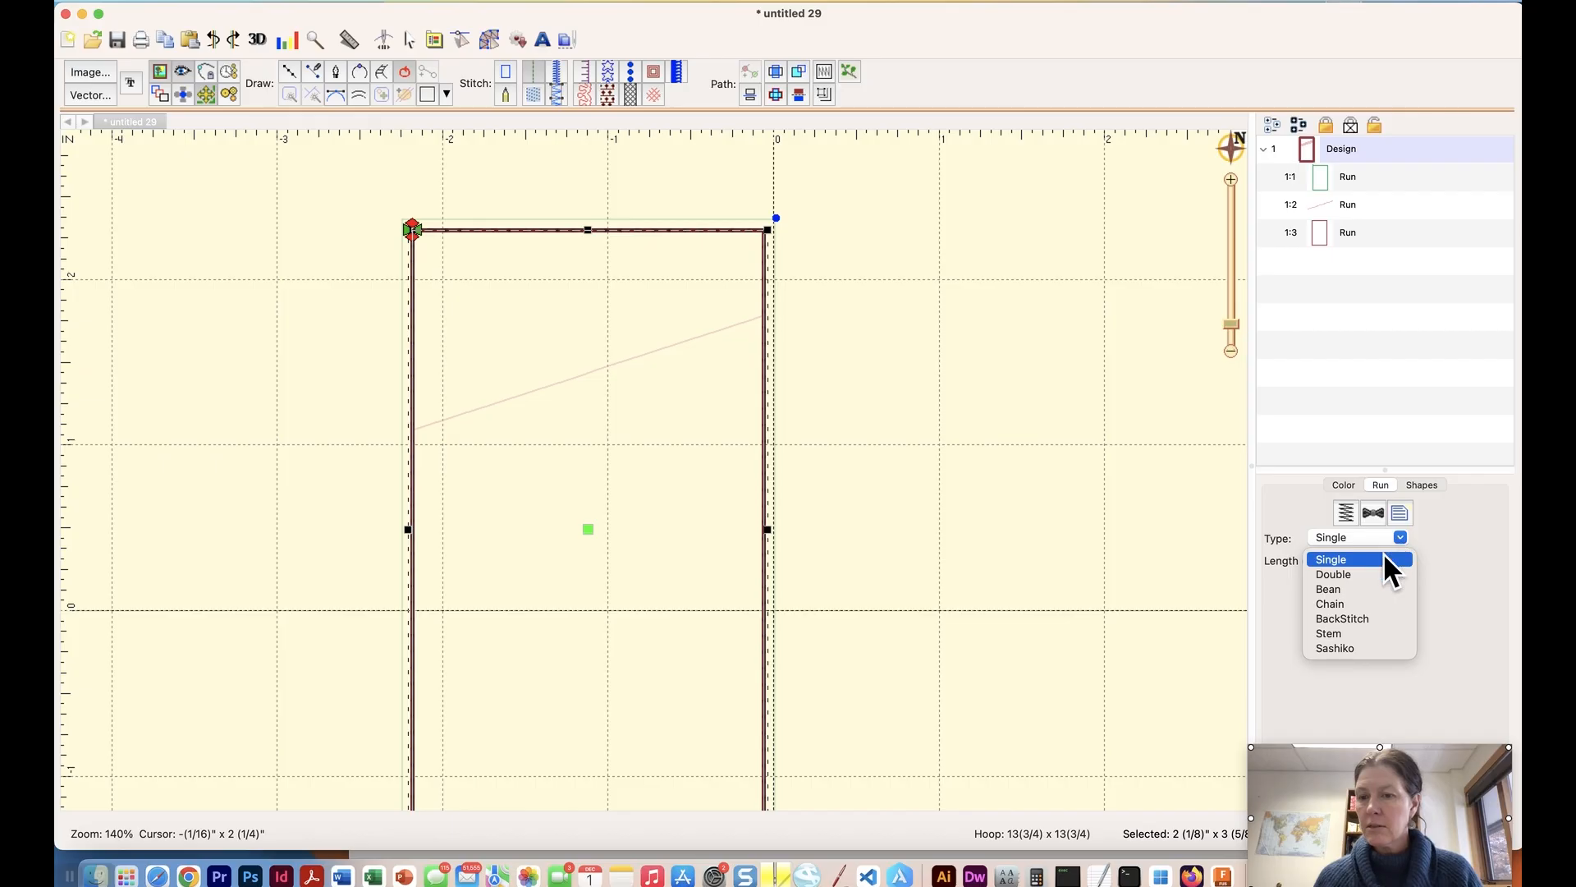
pyautogui.click(1337, 590)
pyautogui.click(1008, 434)
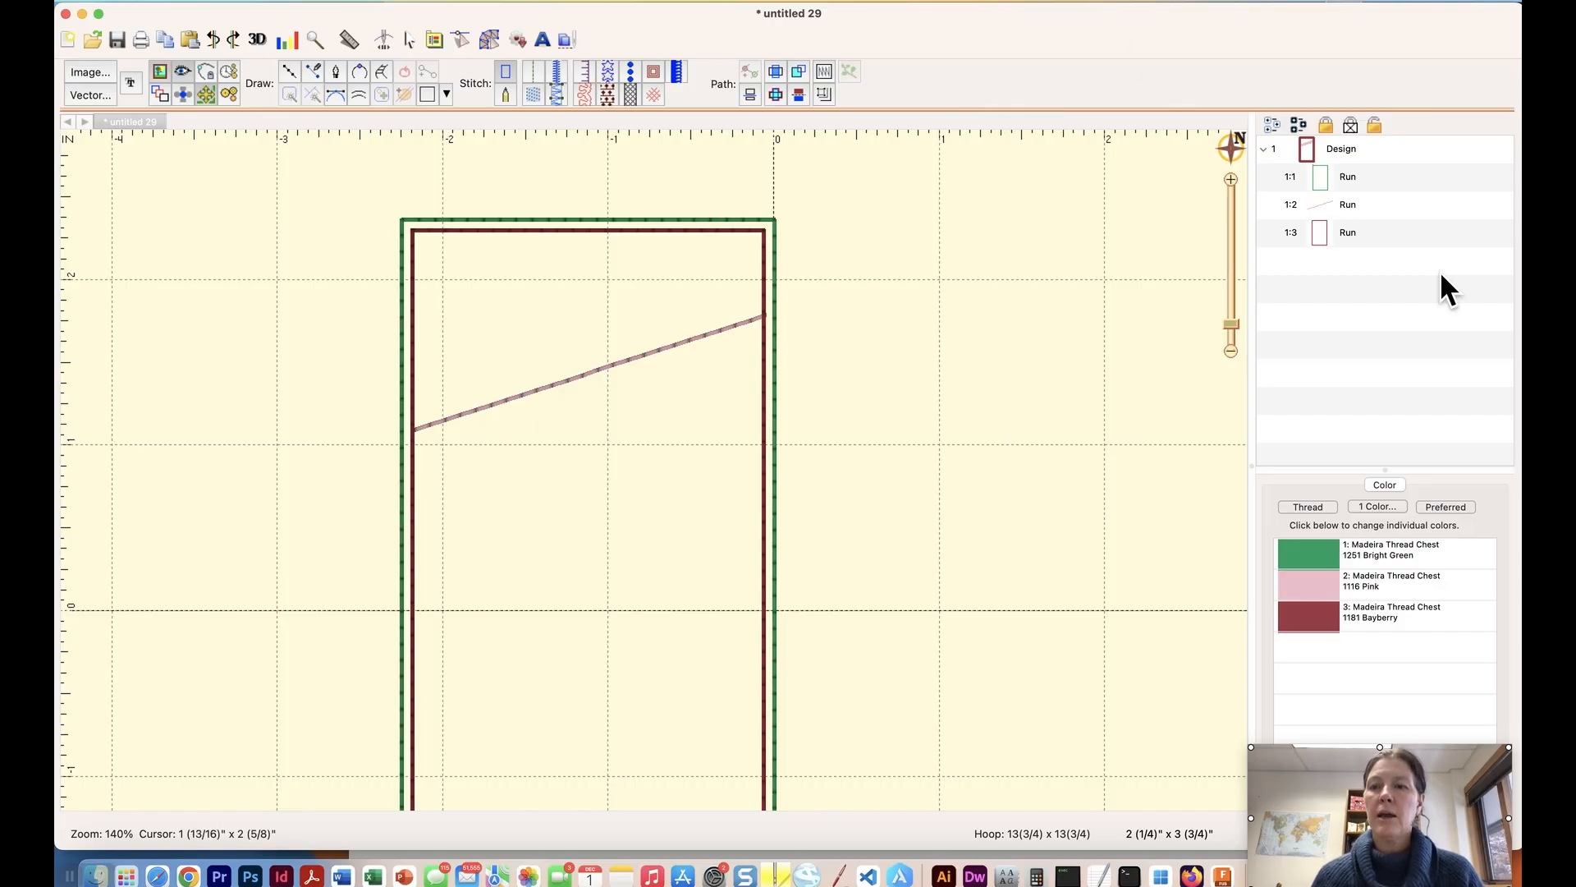
# Review the outer outline, the slanted line and the inner rectangle one by one in stitching order.
pyautogui.click(1326, 175)
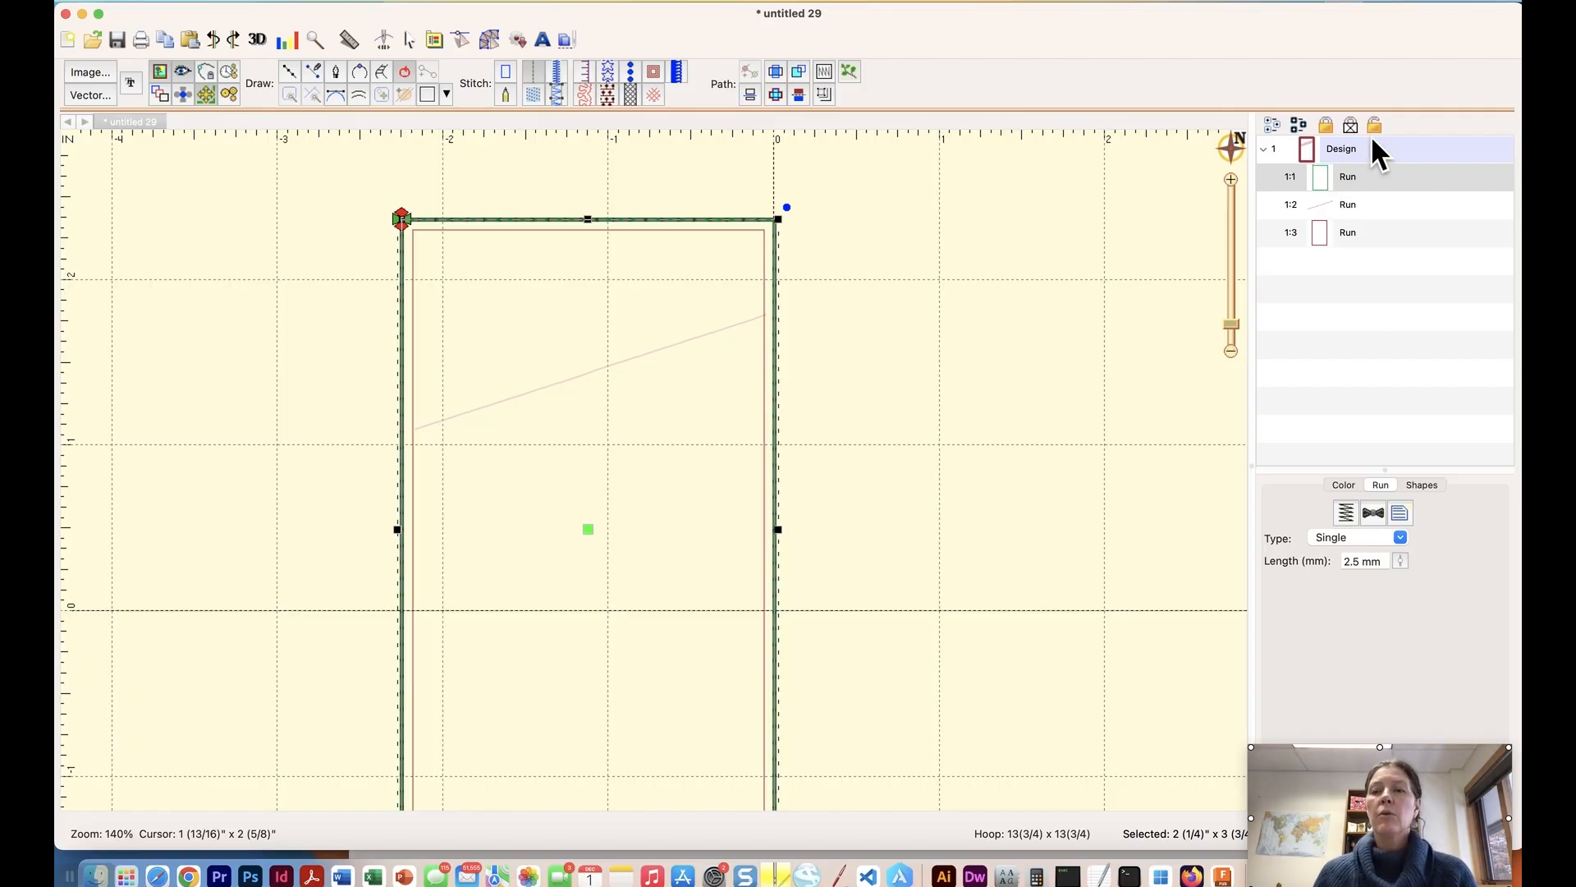
pyautogui.click(1326, 203)
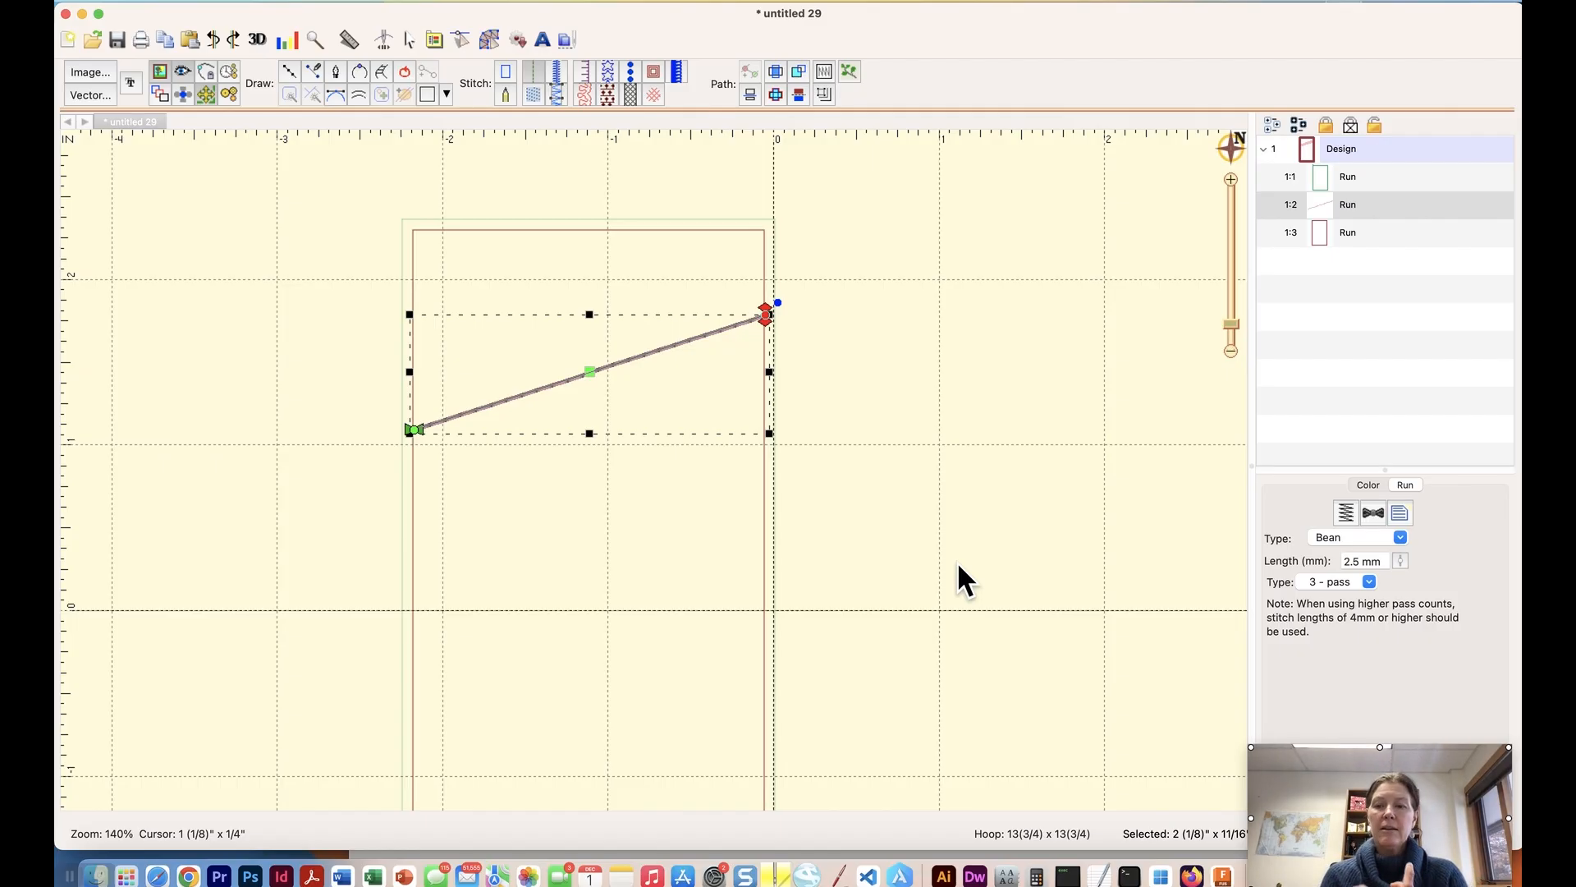
pyautogui.click(1325, 231)
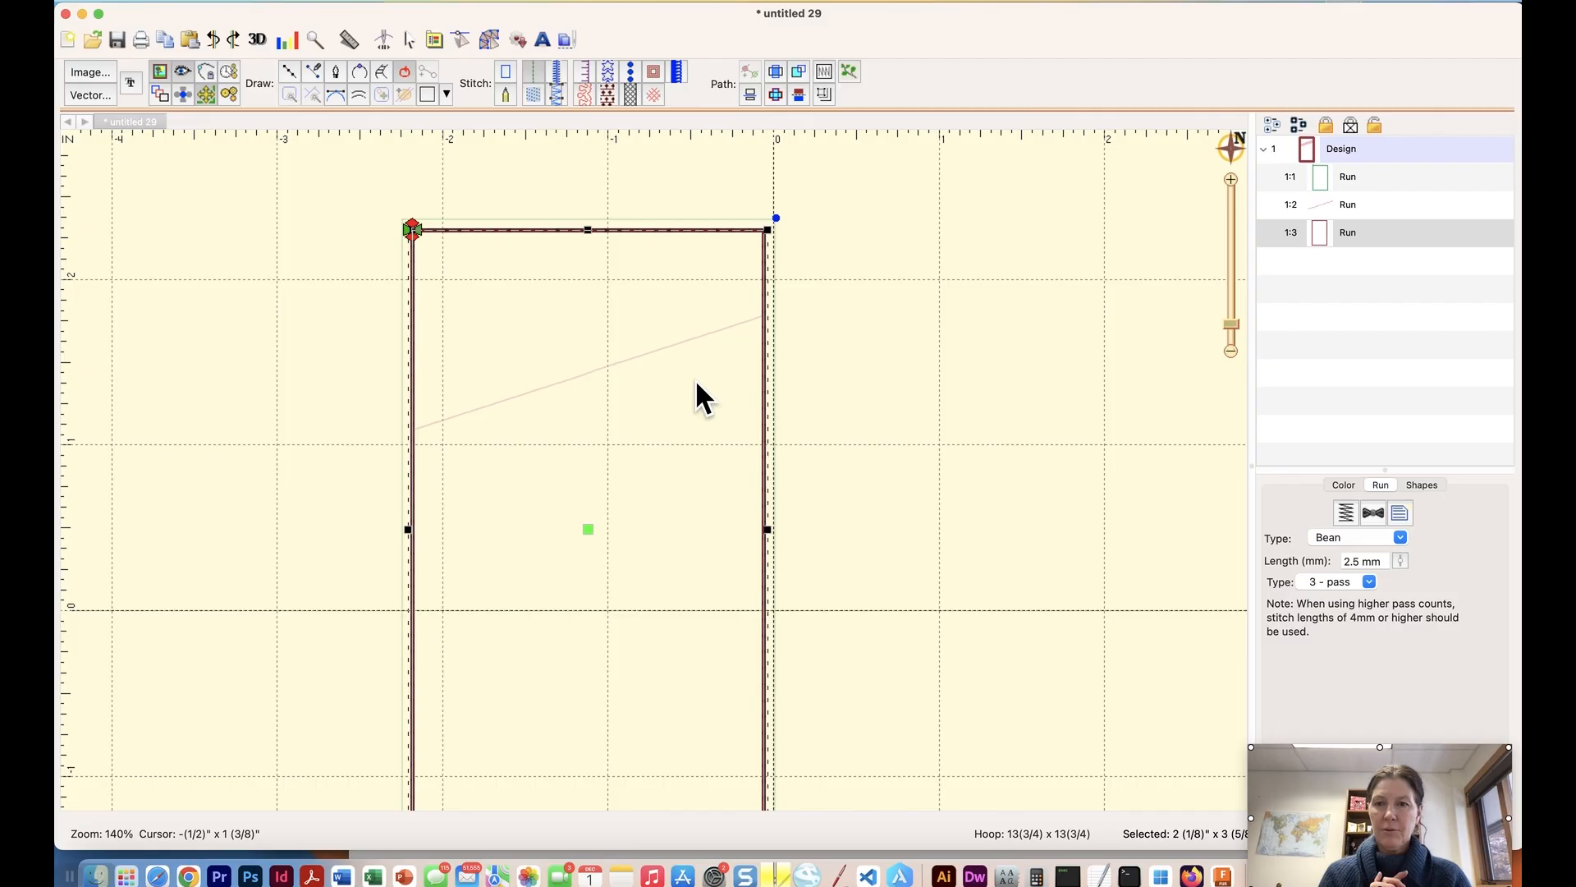
pyautogui.click(1327, 207)
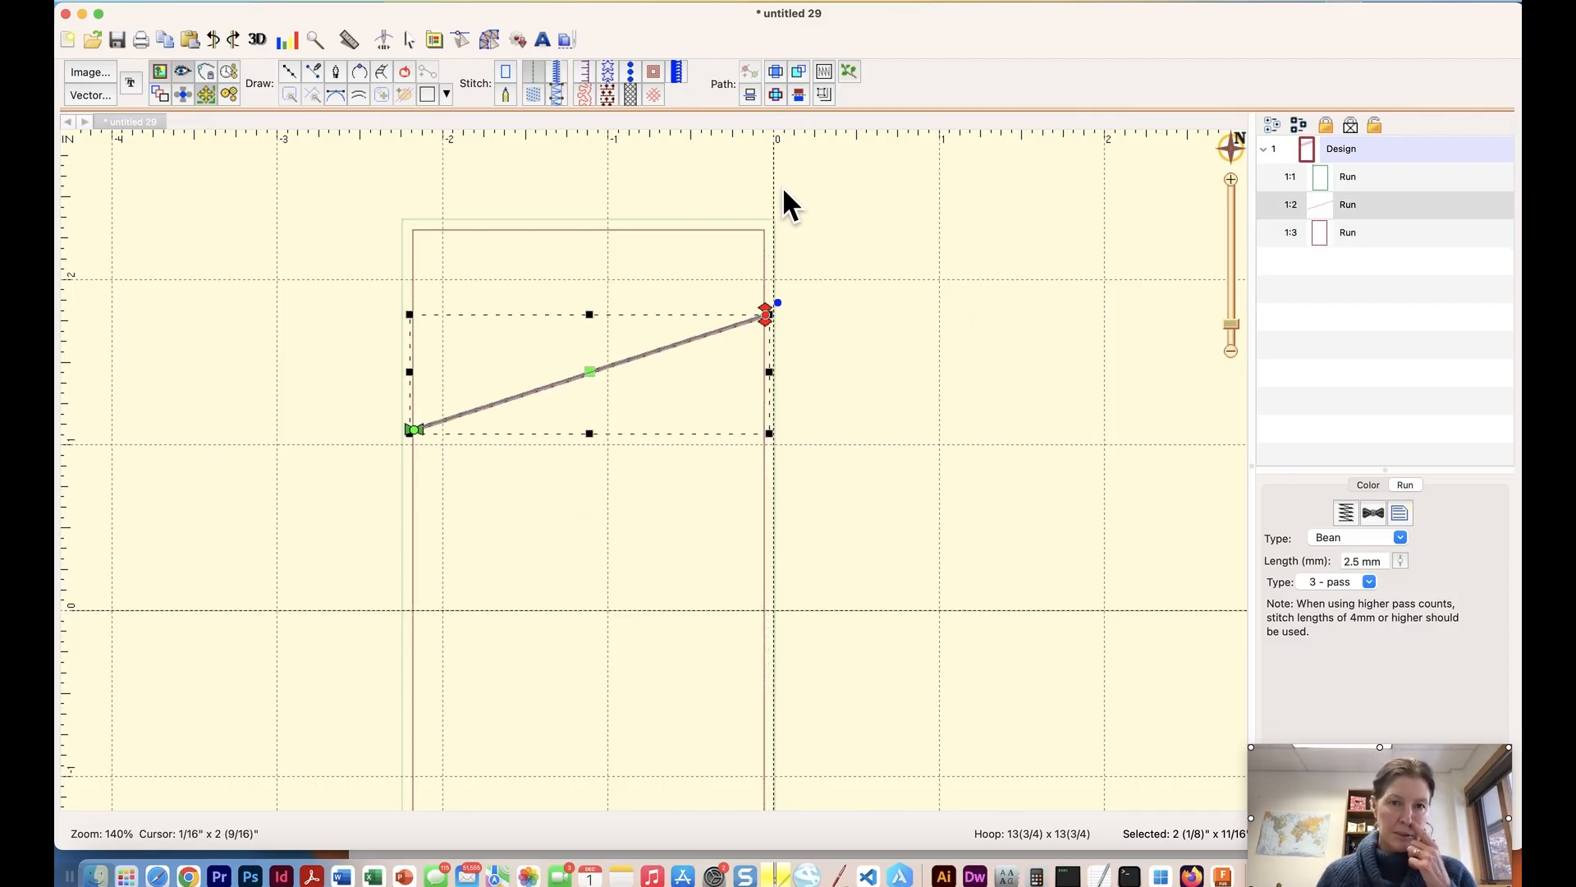
# Add the lettering RTG to the design in the Block Condensed font.
pyautogui.click(1231, 351)
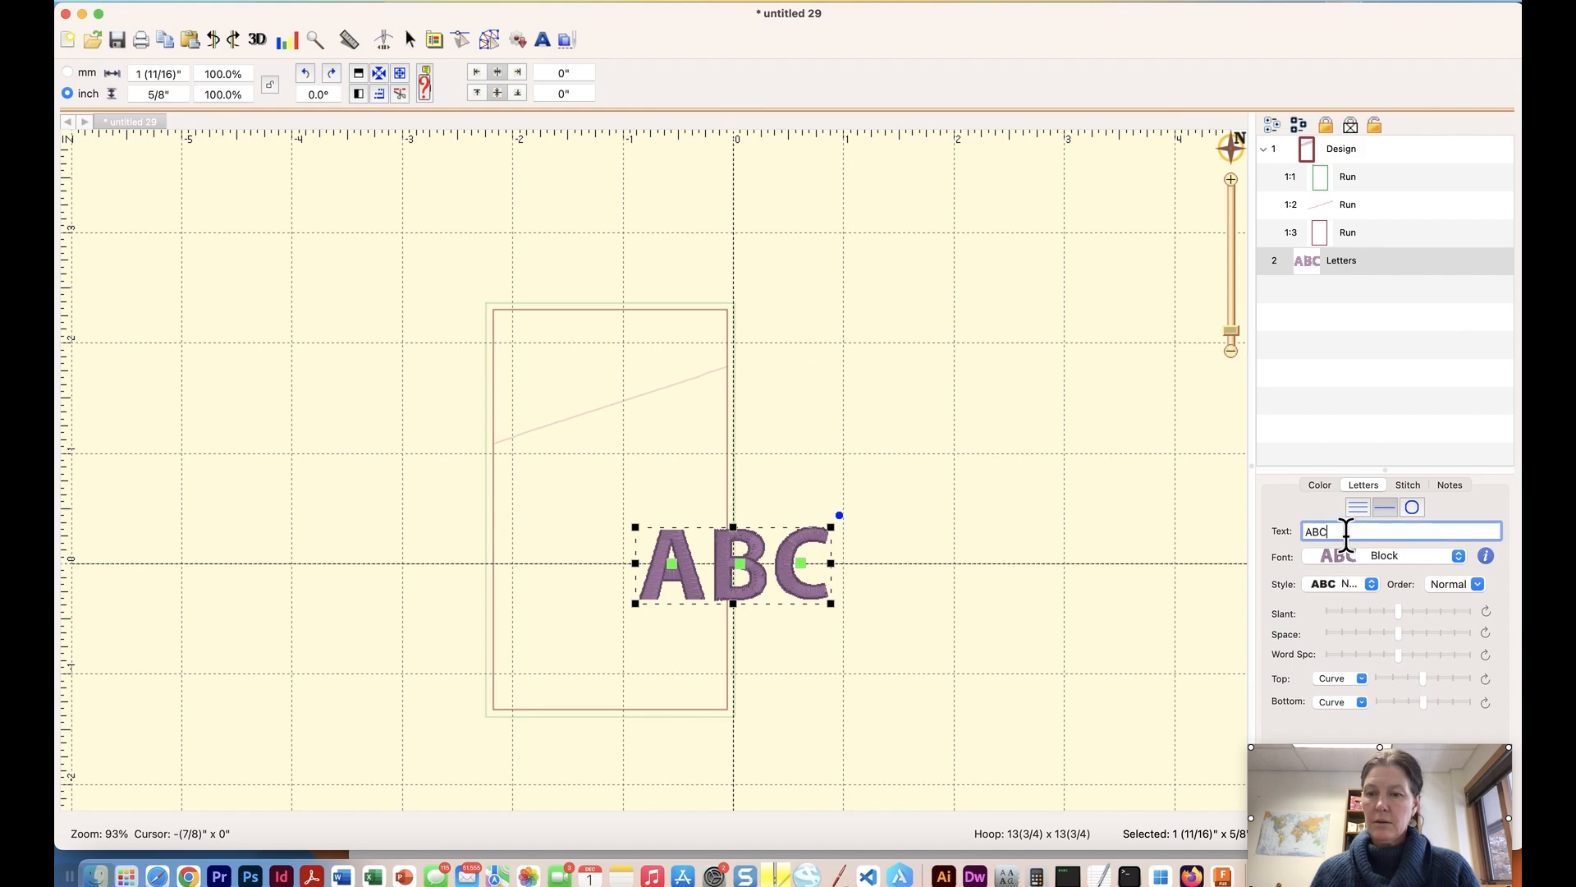
pyautogui.write('RTG')
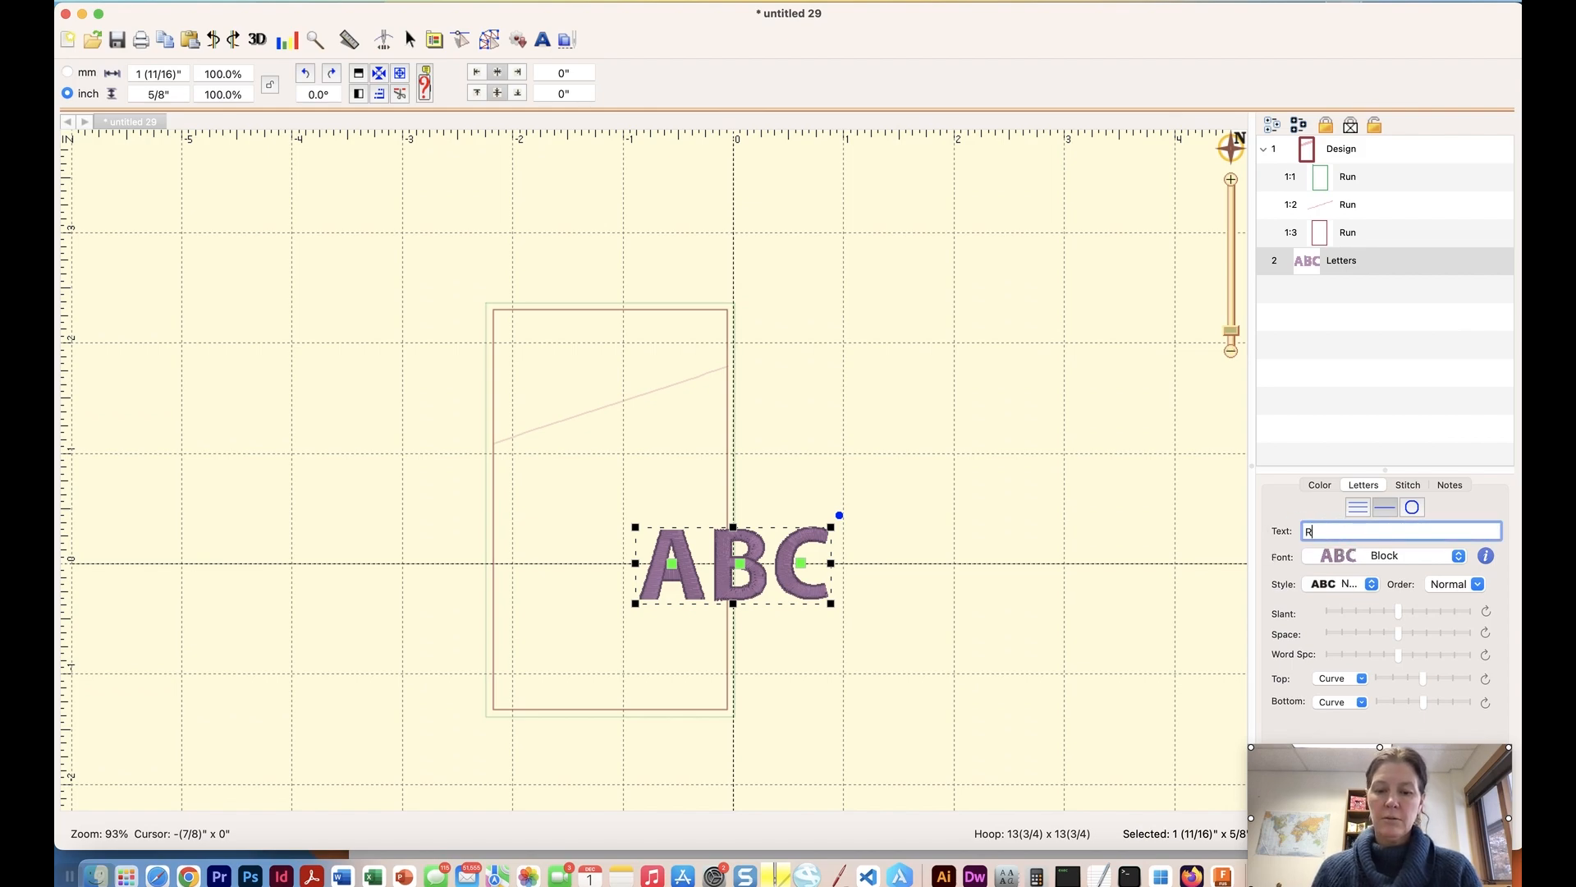
pyautogui.press('Return')
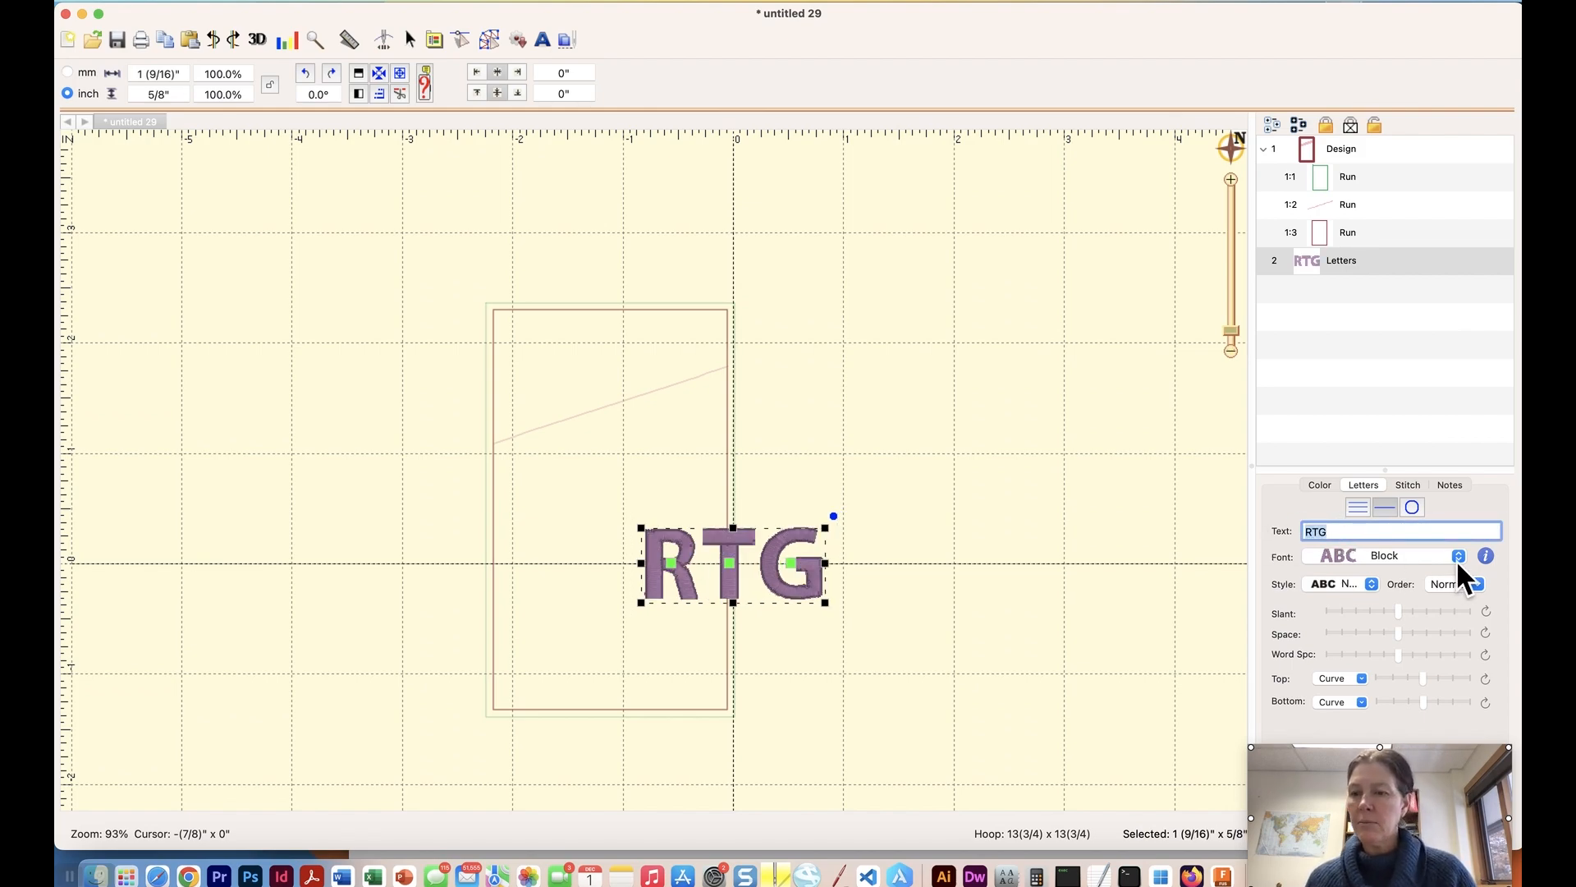
pyautogui.click(1454, 559)
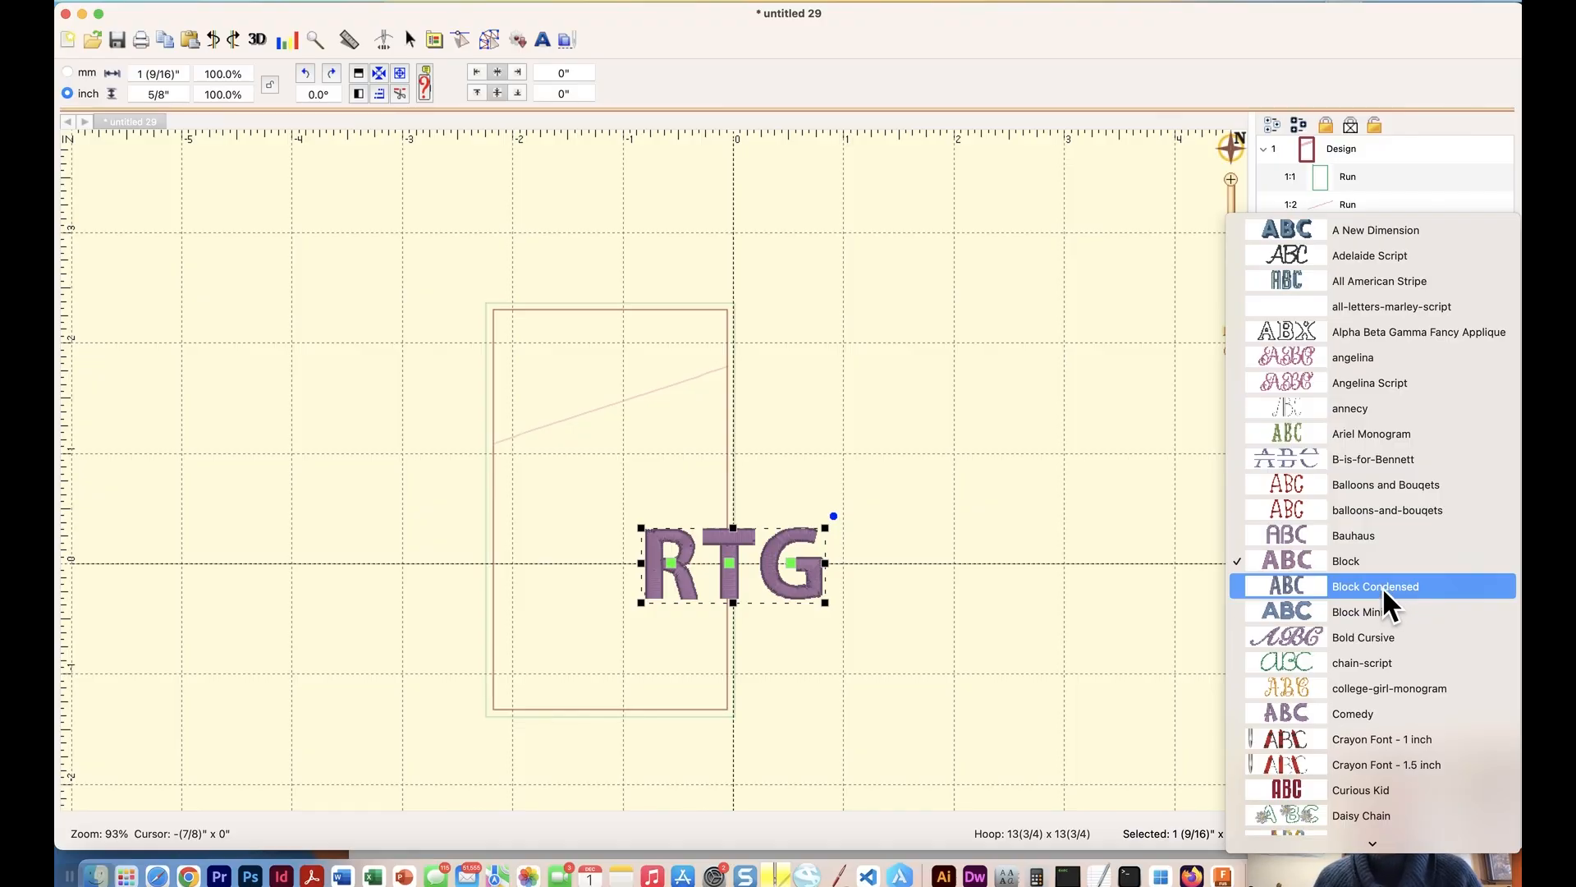
pyautogui.scroll(-1, 1387, 604)
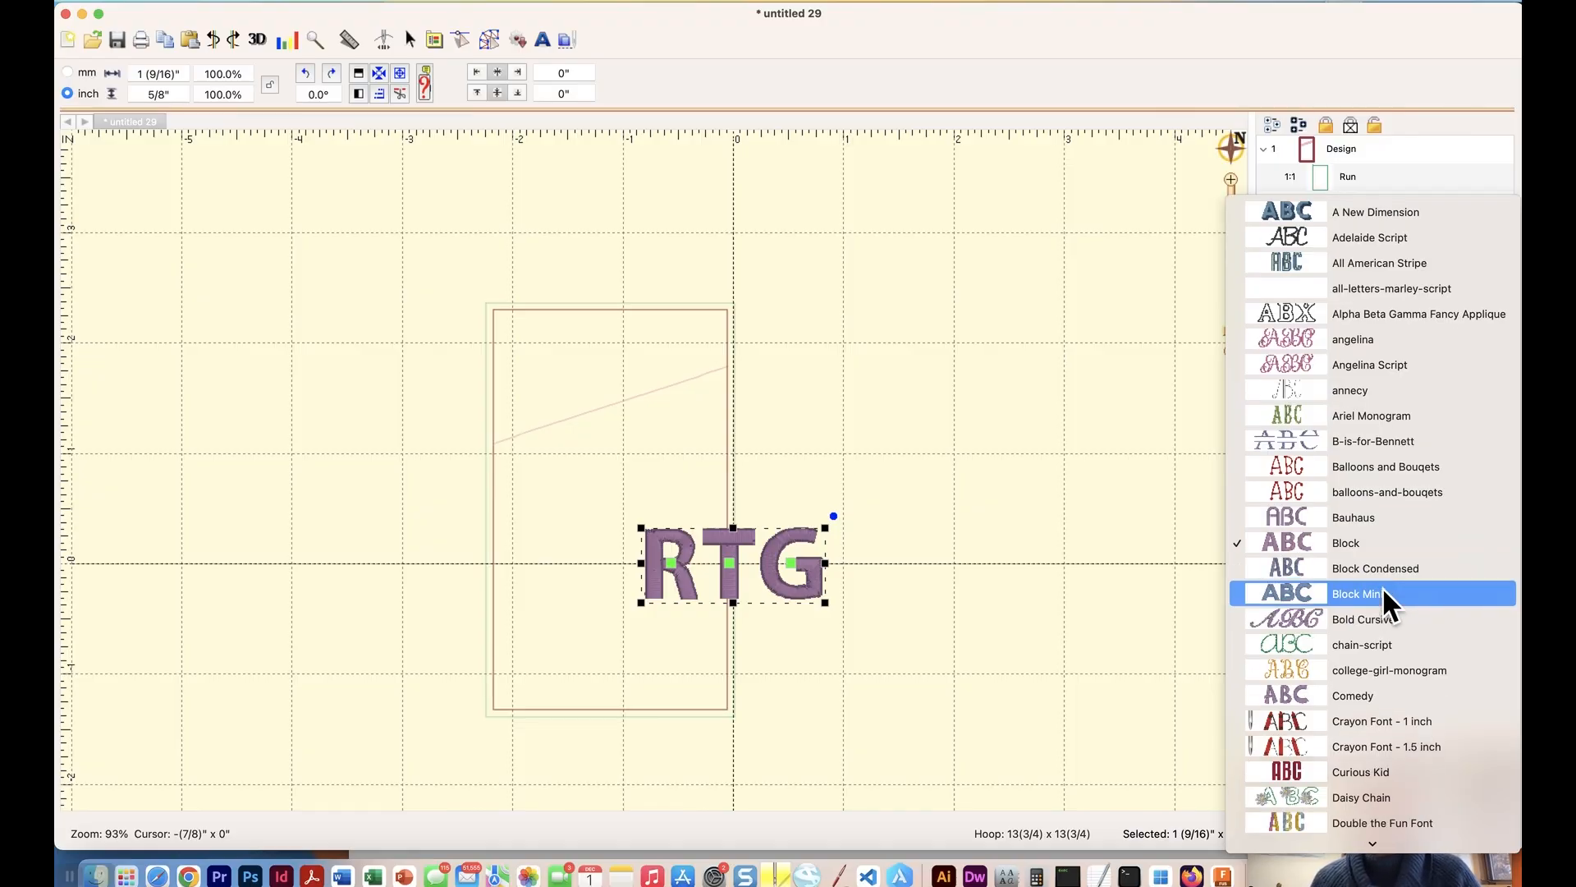
pyautogui.click(1359, 575)
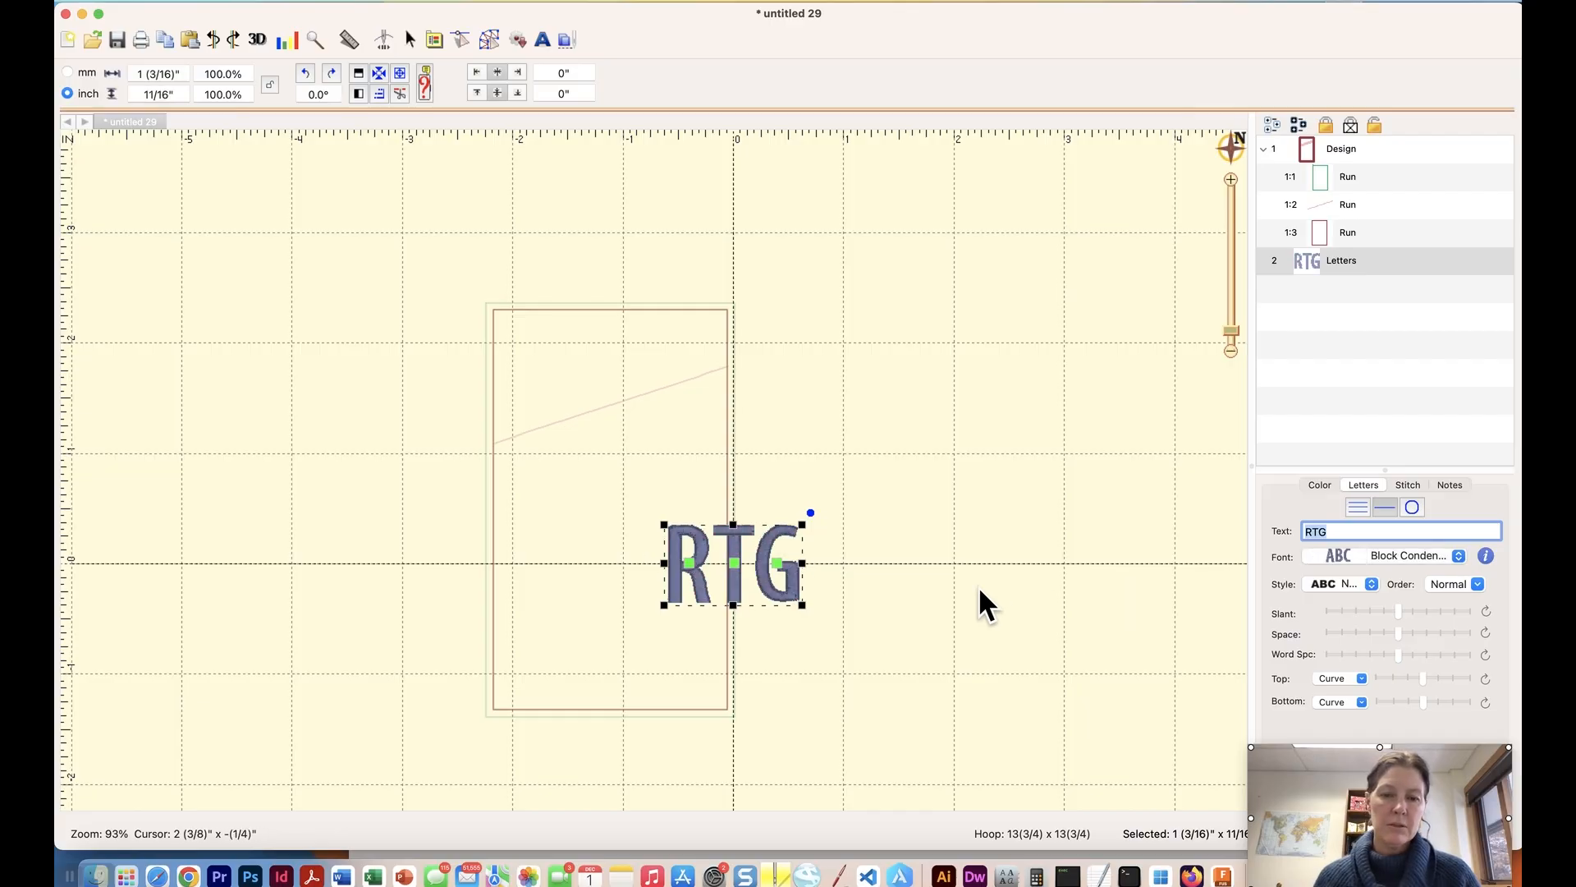
# Place the RTG lettering in the inner rectangle's lower-right corner and move it before the Bayberry rectangle in the stitching order.
pyautogui.moveTo(769, 589); pyautogui.dragTo(678, 678)
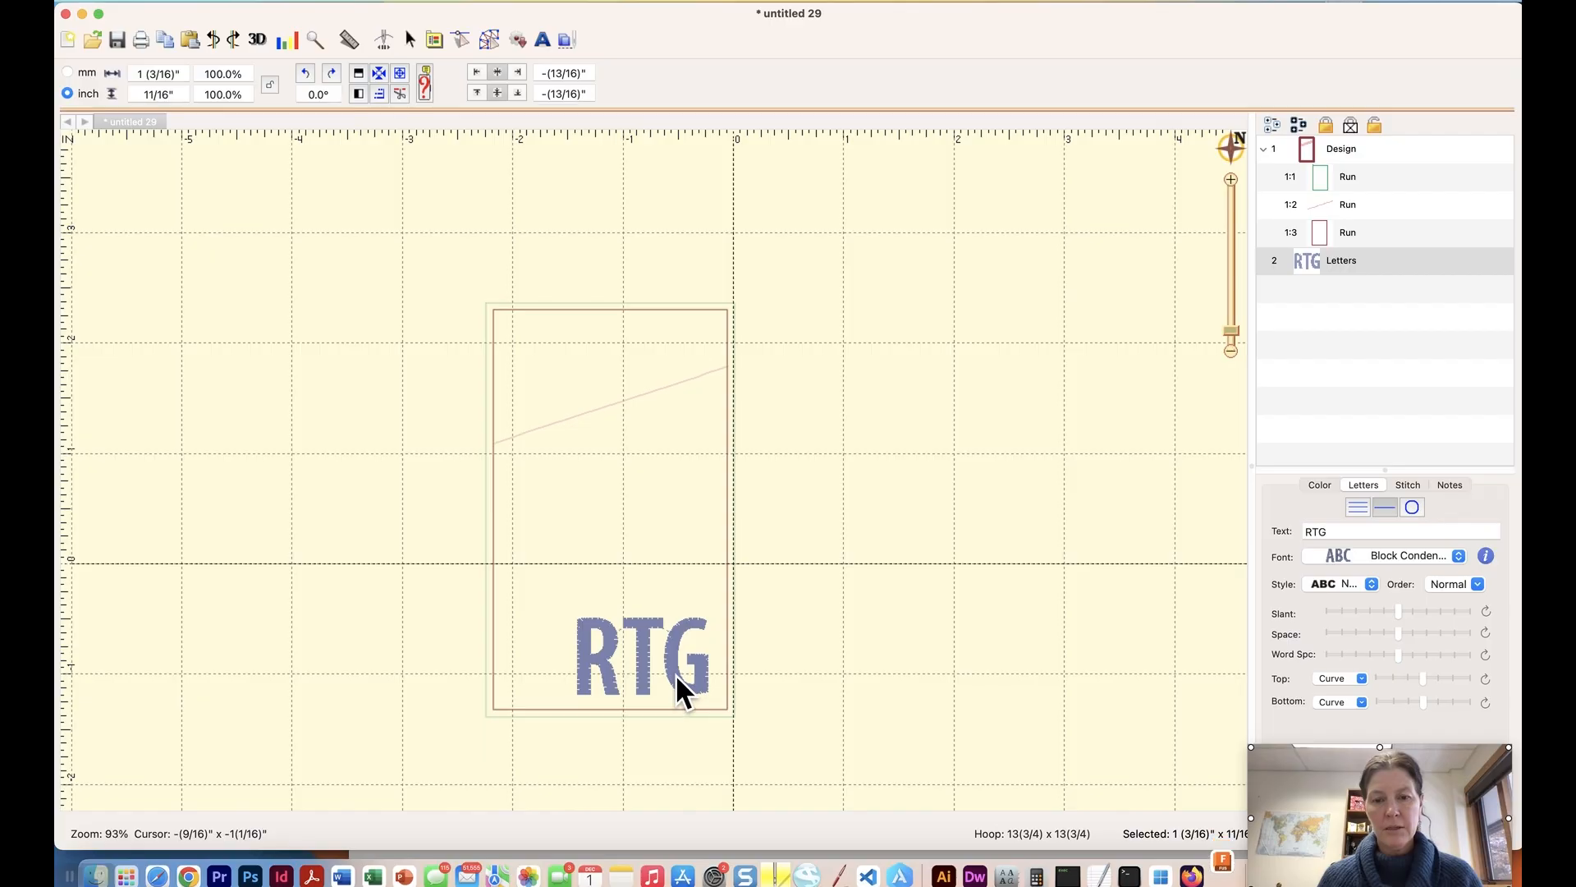
pyautogui.moveTo(675, 677); pyautogui.dragTo(677, 676)
pyautogui.click(725, 665)
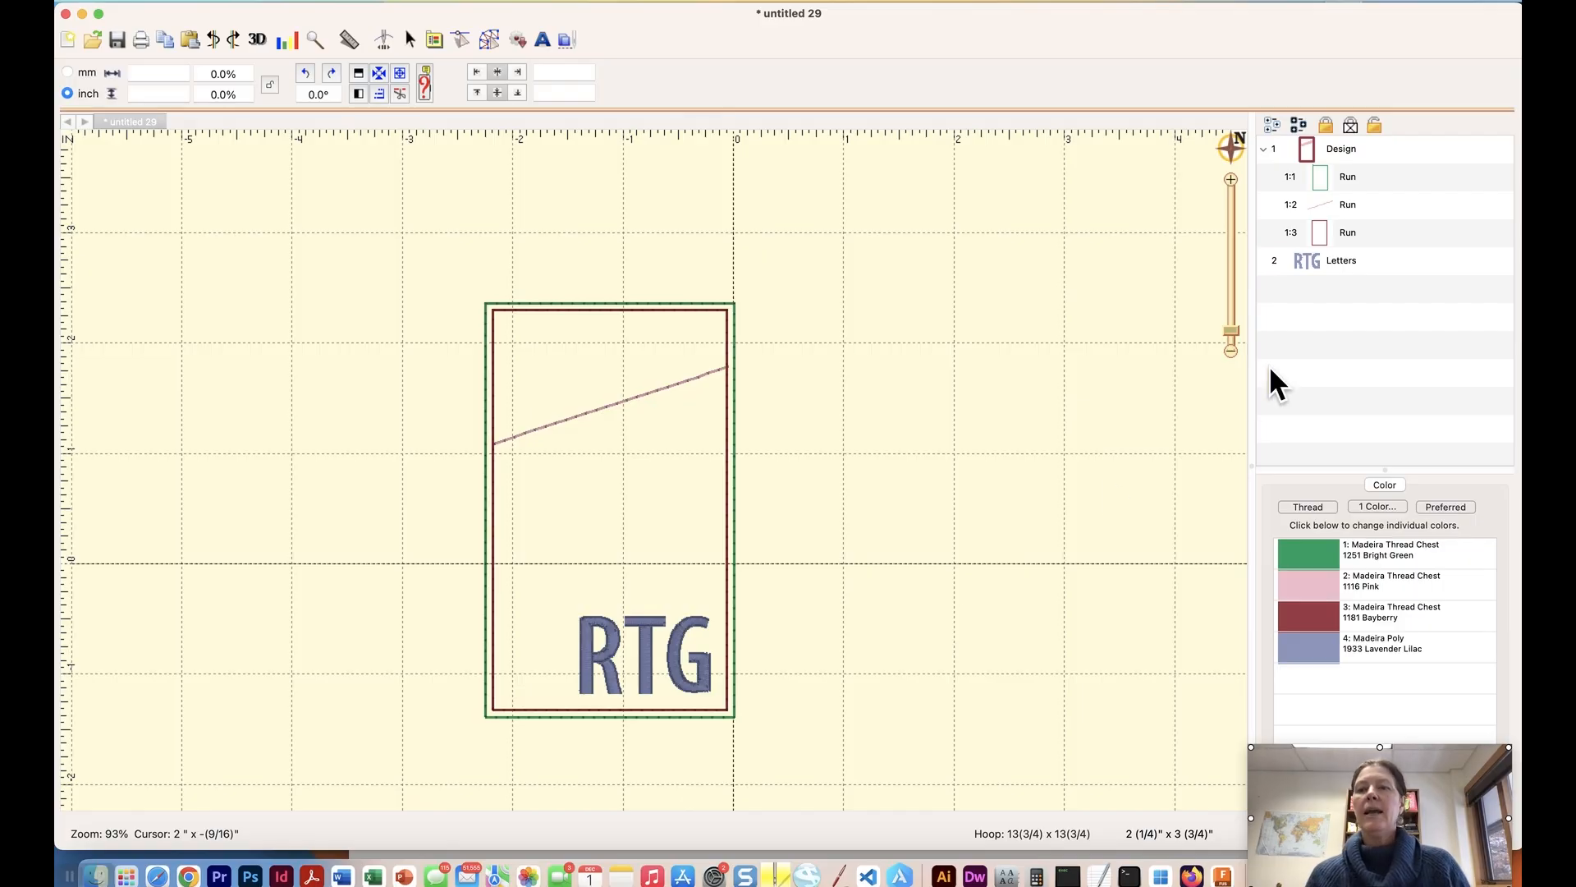
pyautogui.click(1310, 268)
pyautogui.moveTo(1305, 271); pyautogui.dragTo(1336, 233)
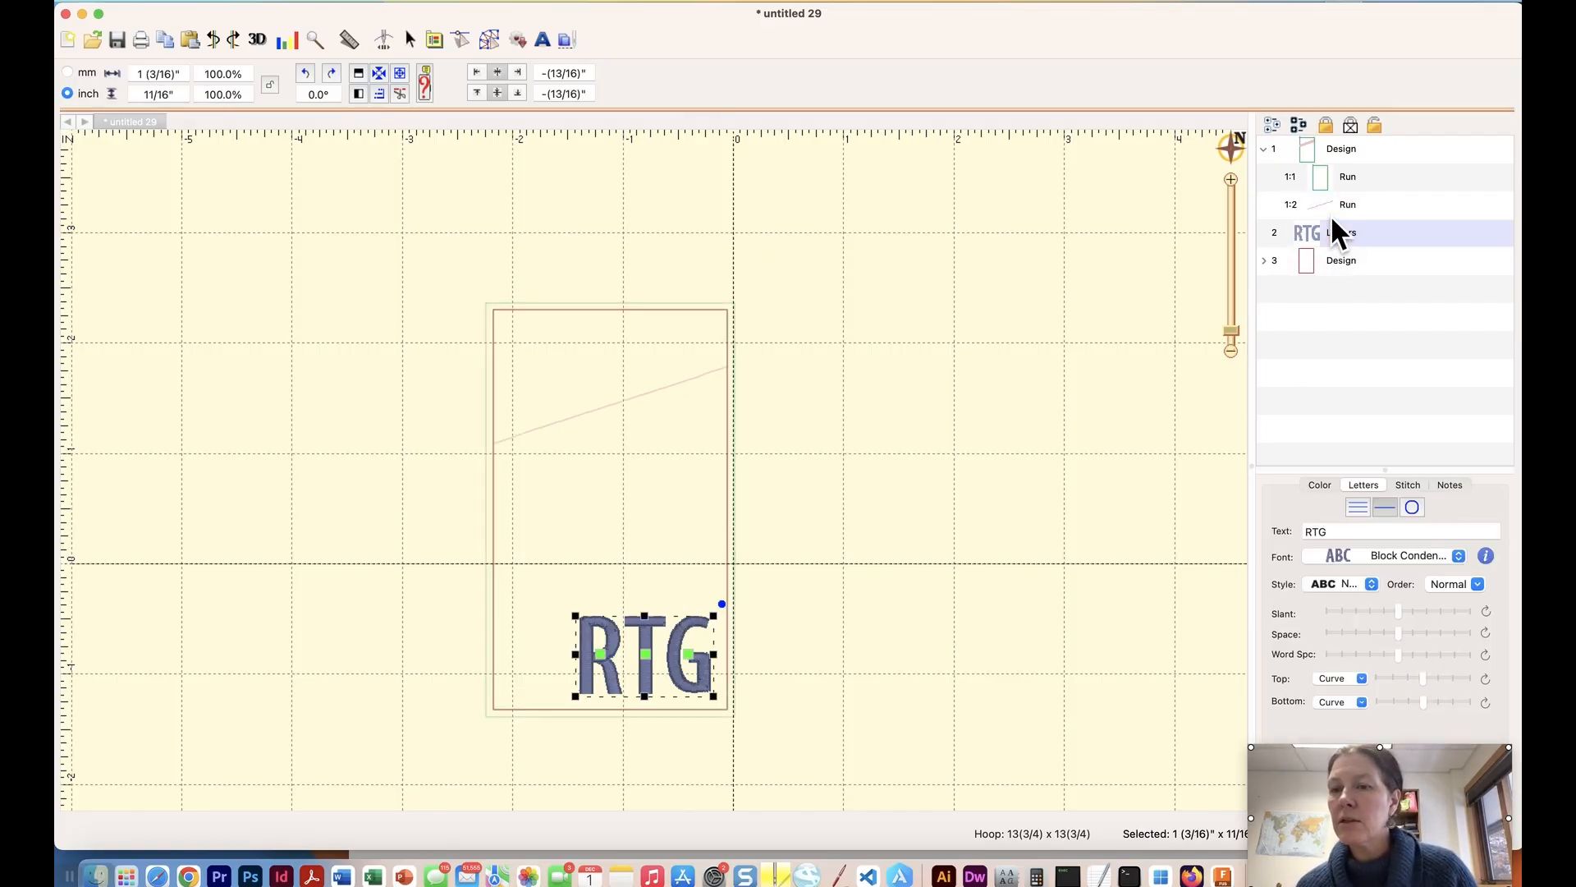
# Change the RTG lettering's thread colour to Madeira Thread Chest 1116 Pink from the current page's palette and deselect it.
pyautogui.click(1313, 231)
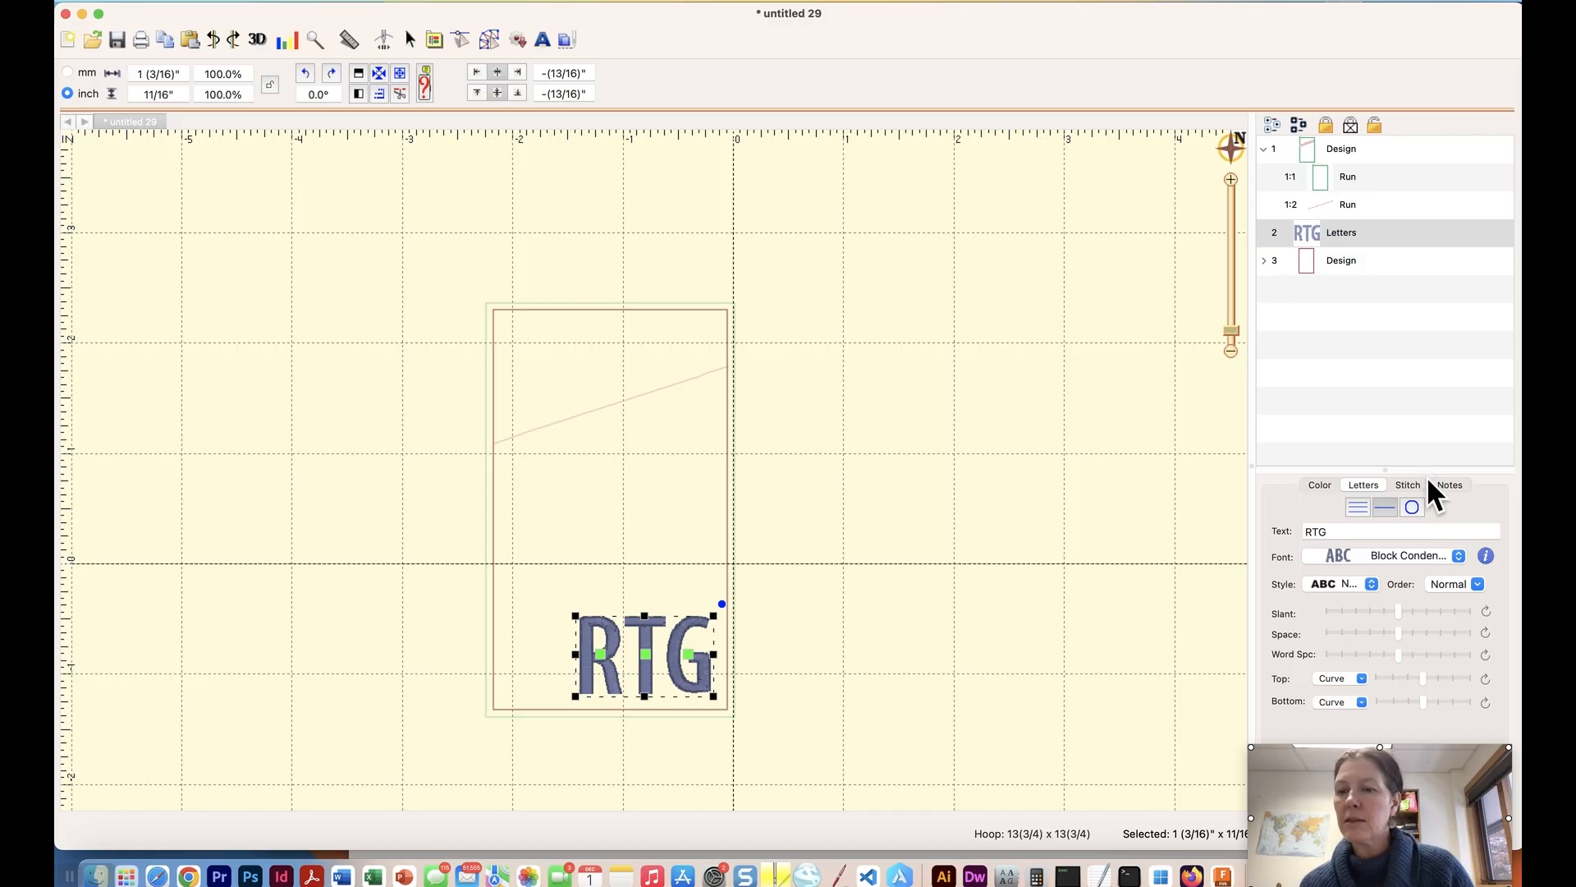
pyautogui.click(1317, 488)
pyautogui.click(1306, 557)
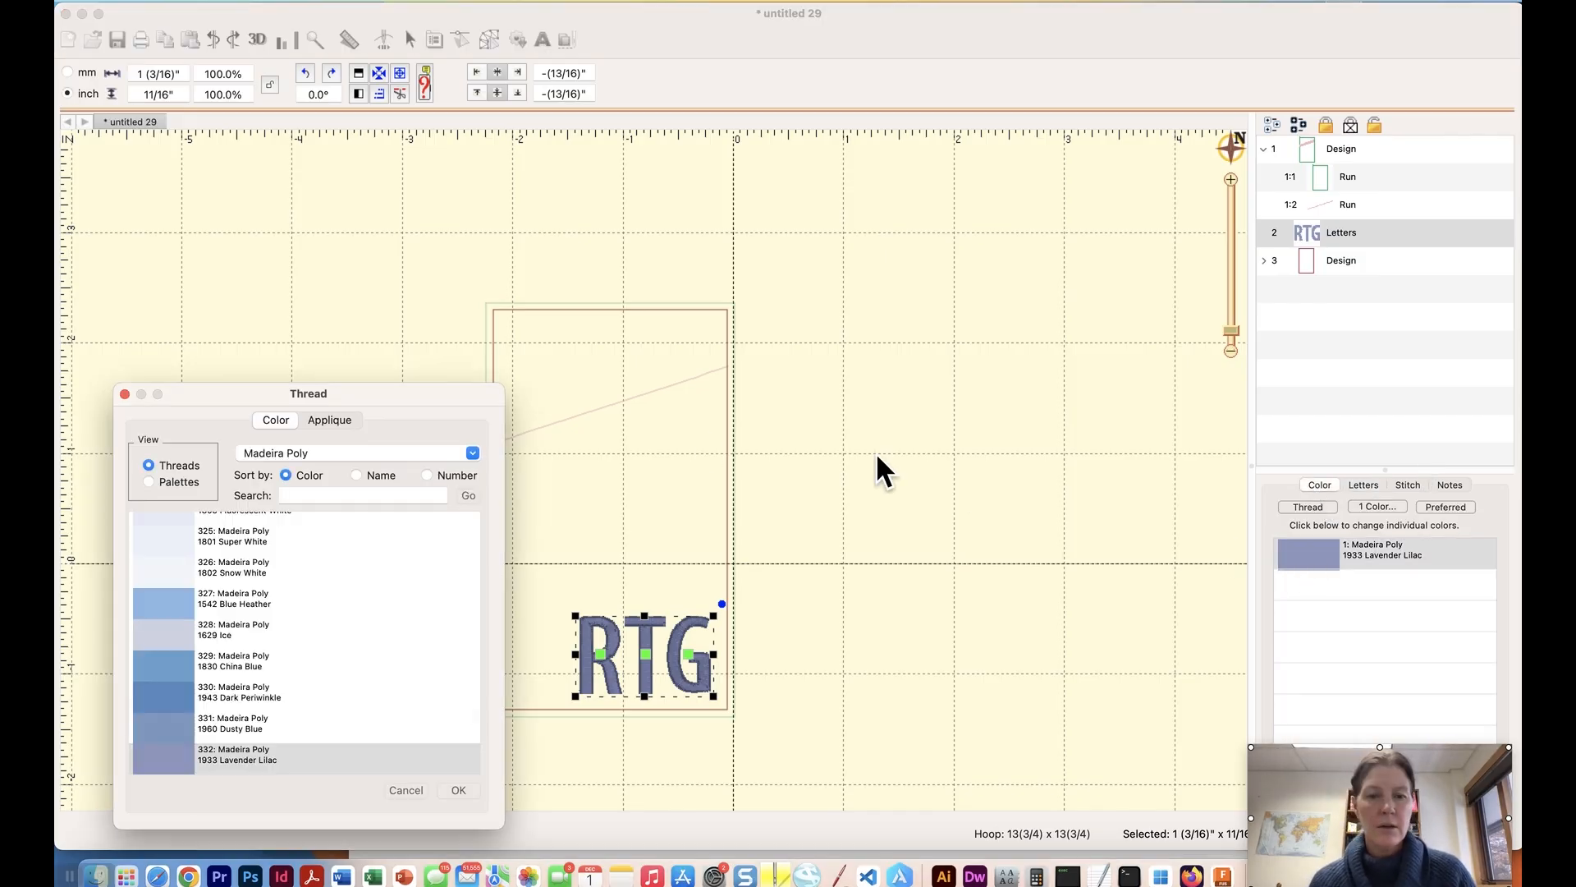
pyautogui.click(153, 483)
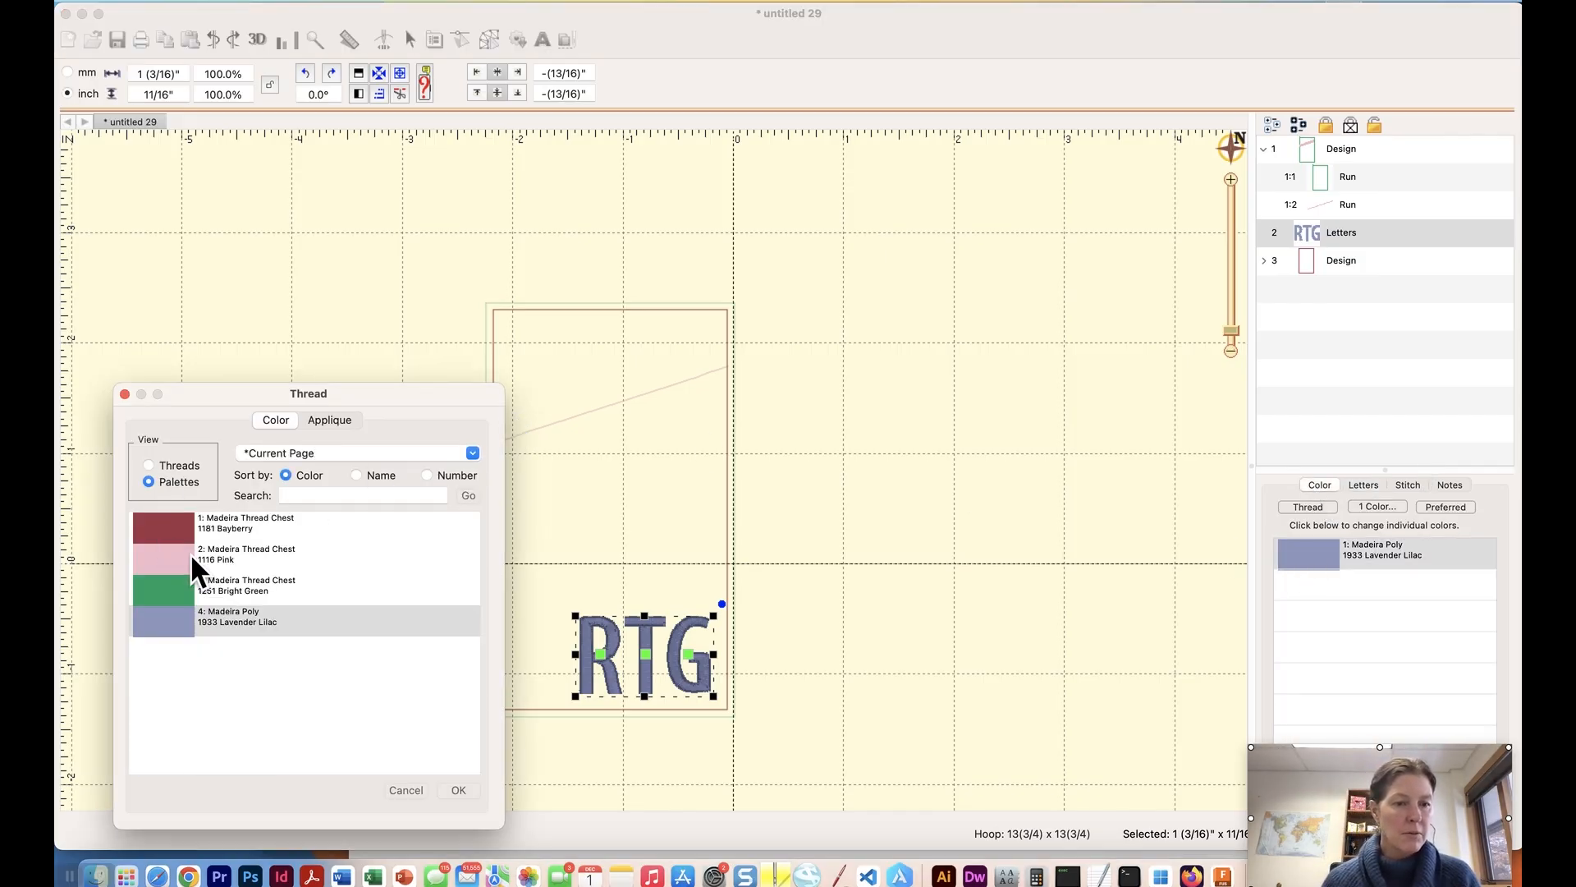
pyautogui.click(189, 555)
pyautogui.click(456, 790)
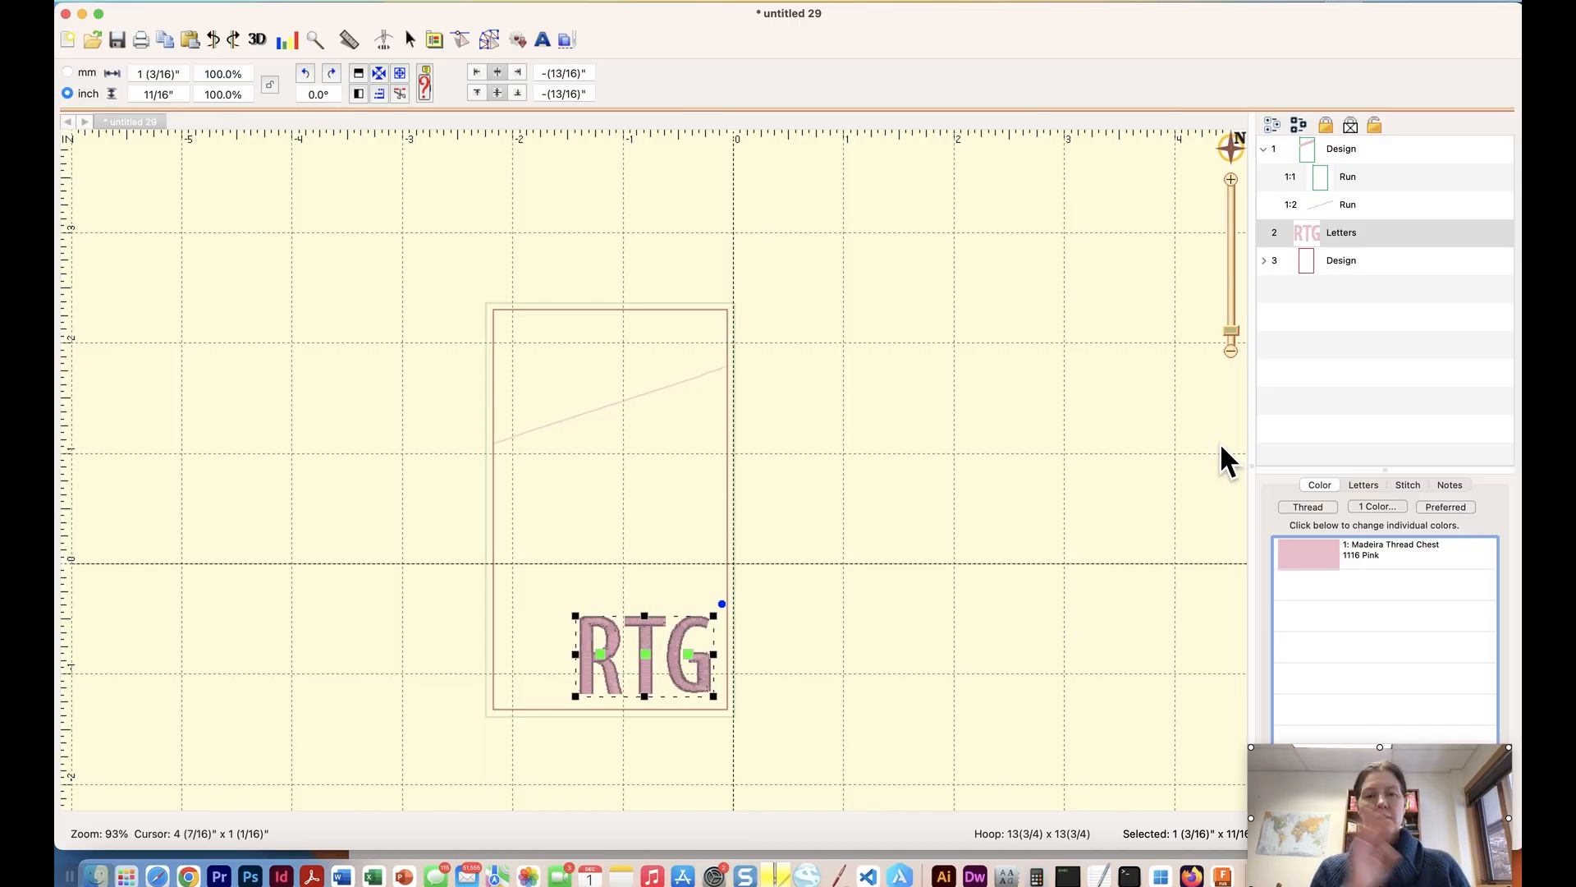
pyautogui.click(1307, 265)
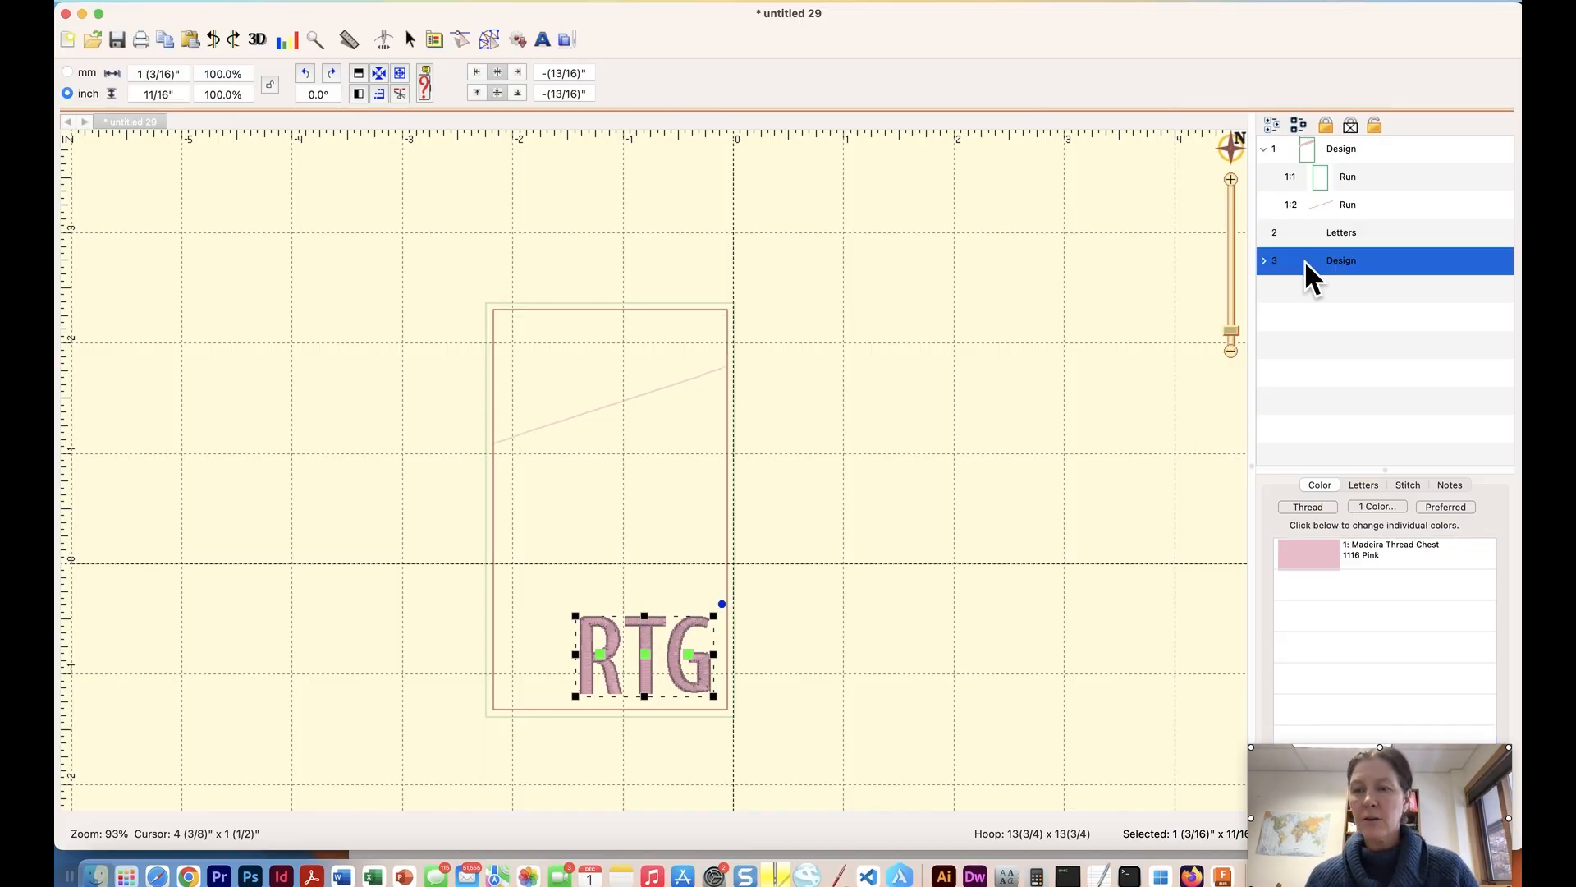
pyautogui.click(1009, 240)
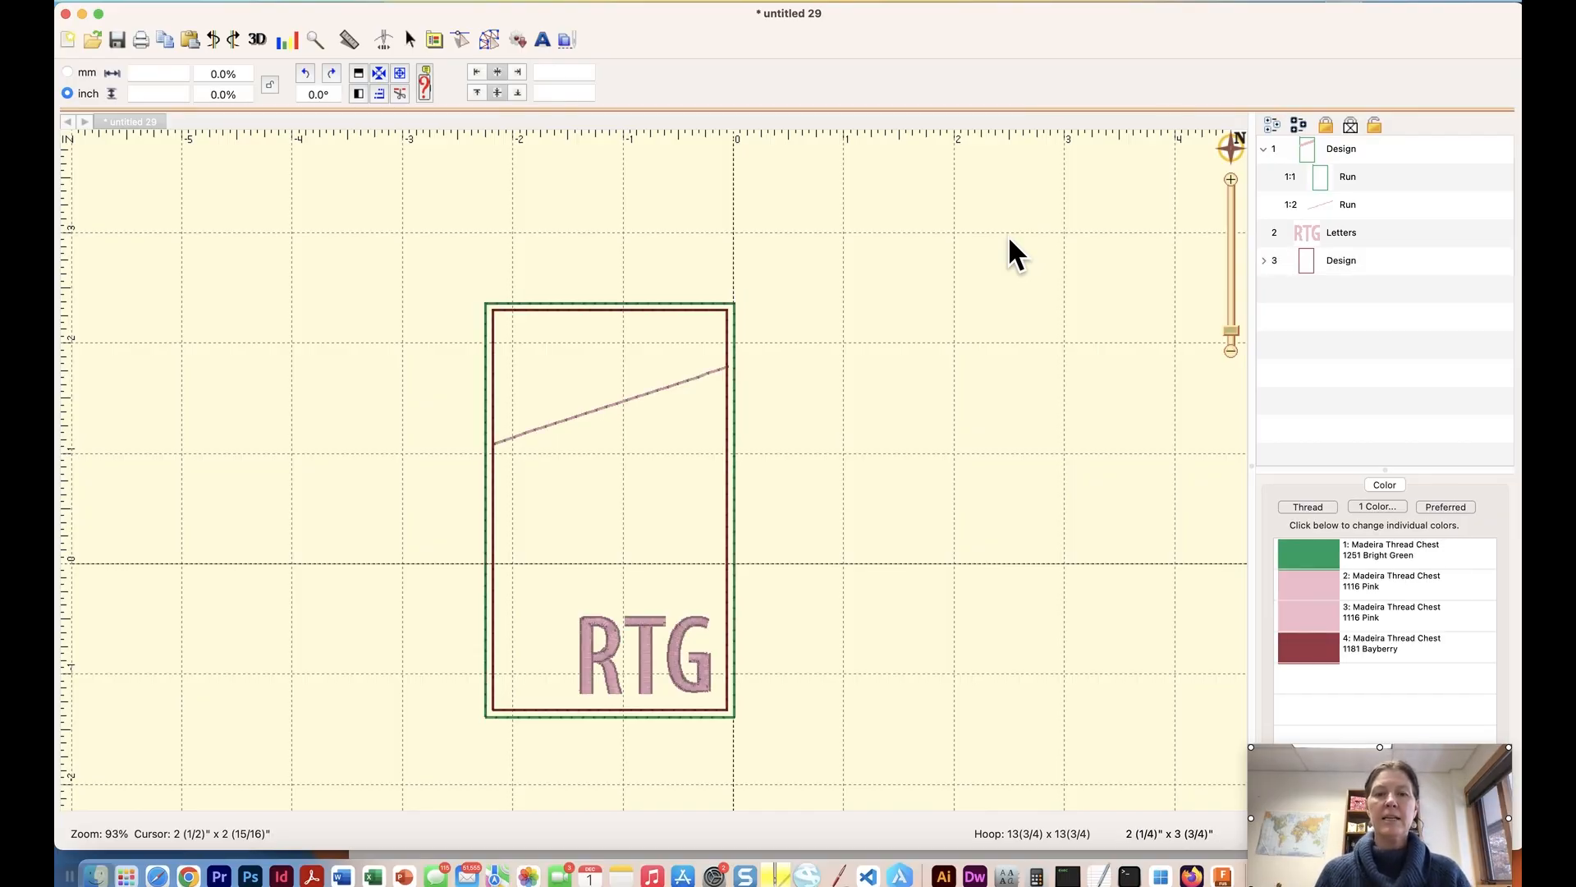